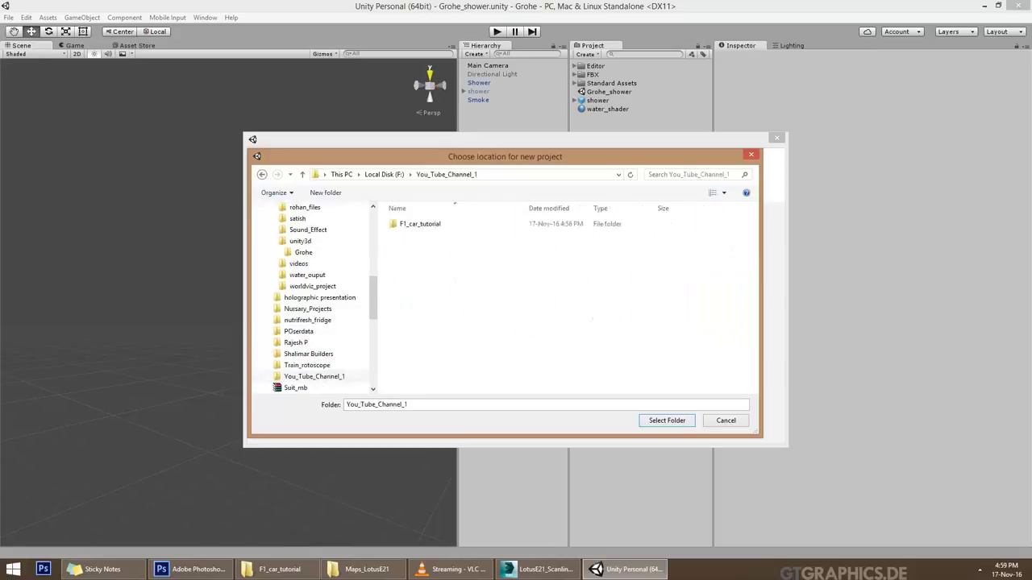
- Create the new project in F1_car_tutorial with CAR_FBX and CAR_Textures folders
click(732, 421)
key(Return)
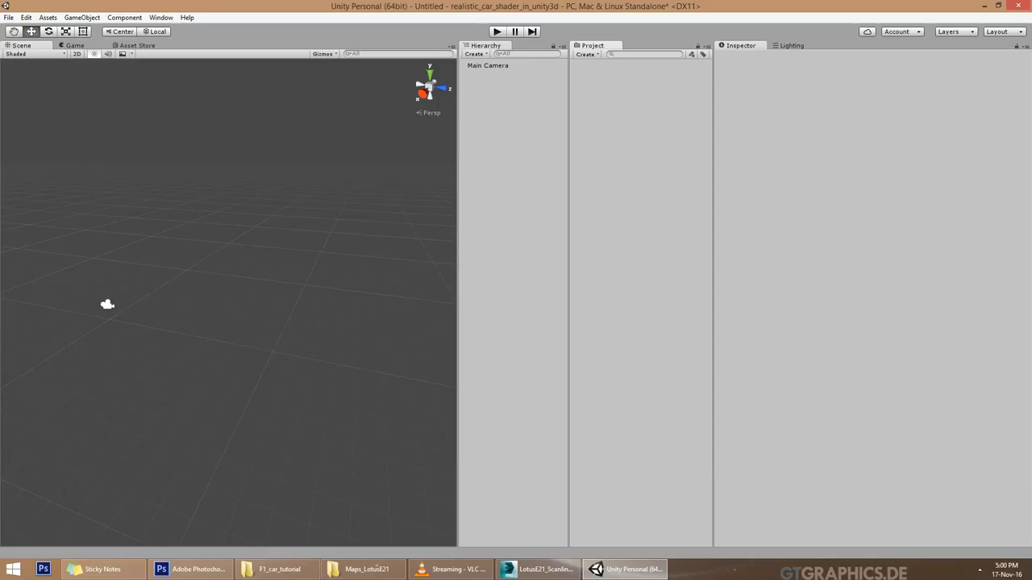
right_click(635, 146)
click(798, 152)
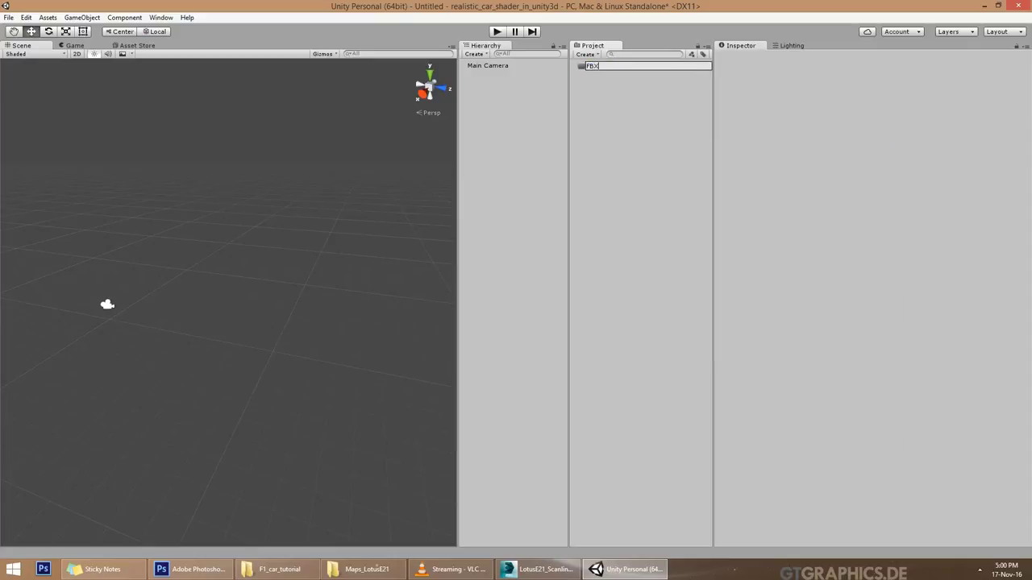
text(CAR_)
key(Return)
right_click(649, 126)
mouse_move(678, 131)
click(806, 131)
text(CAR_textures)
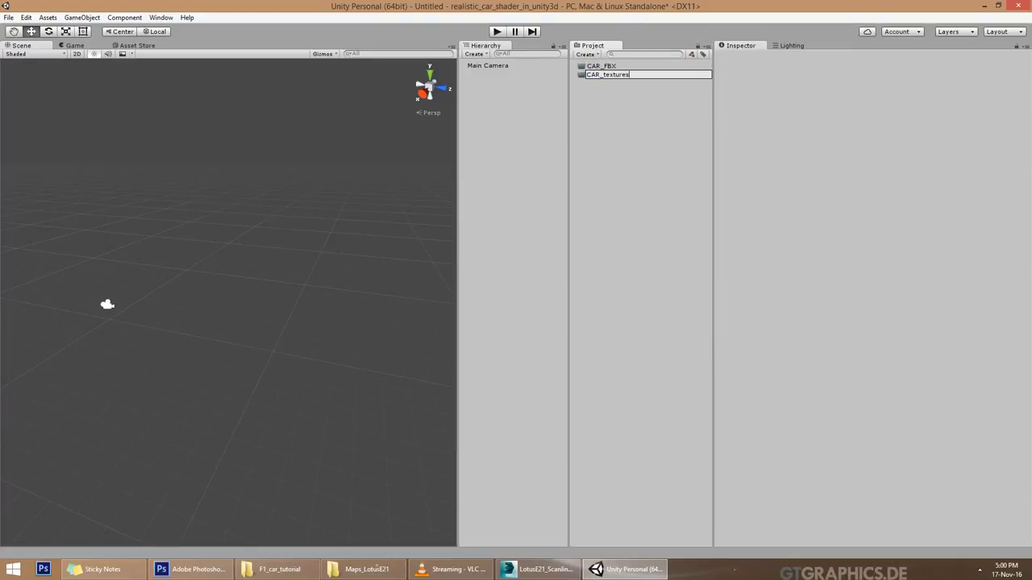
key(Return)
- Save the scene as F1_car_shader
key(ctrl+s)
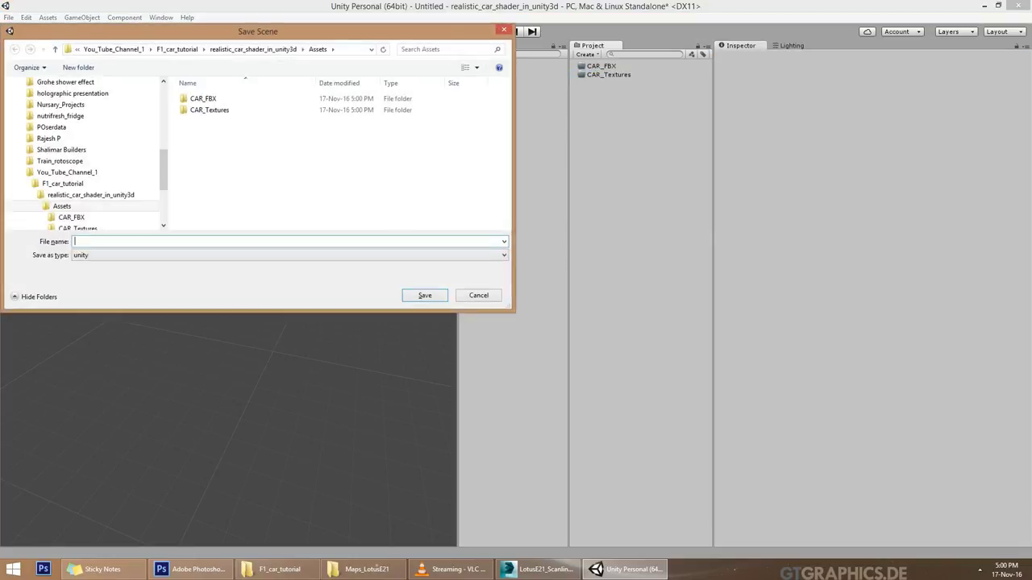
text(F1_car_shader)
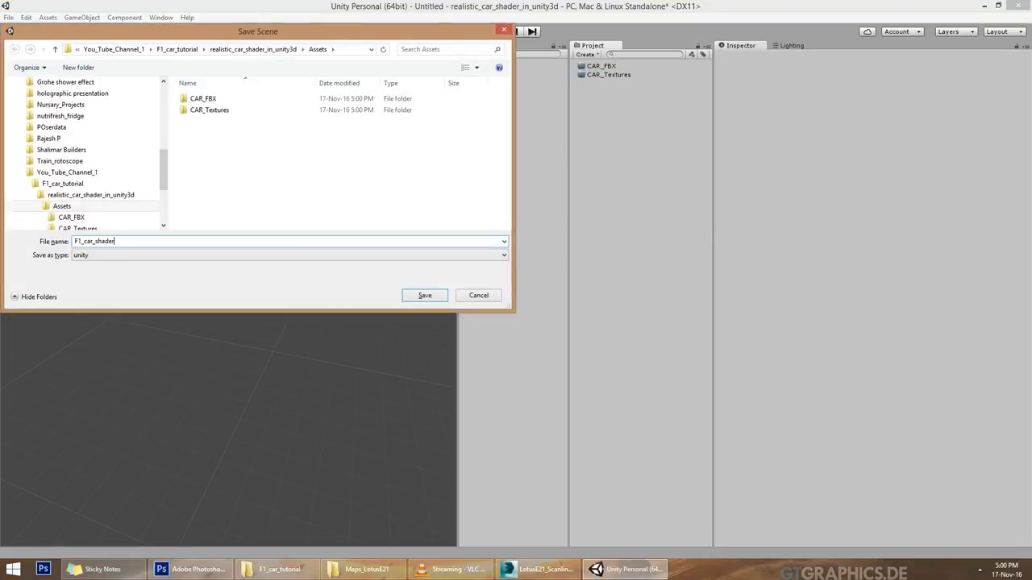
key(Return)
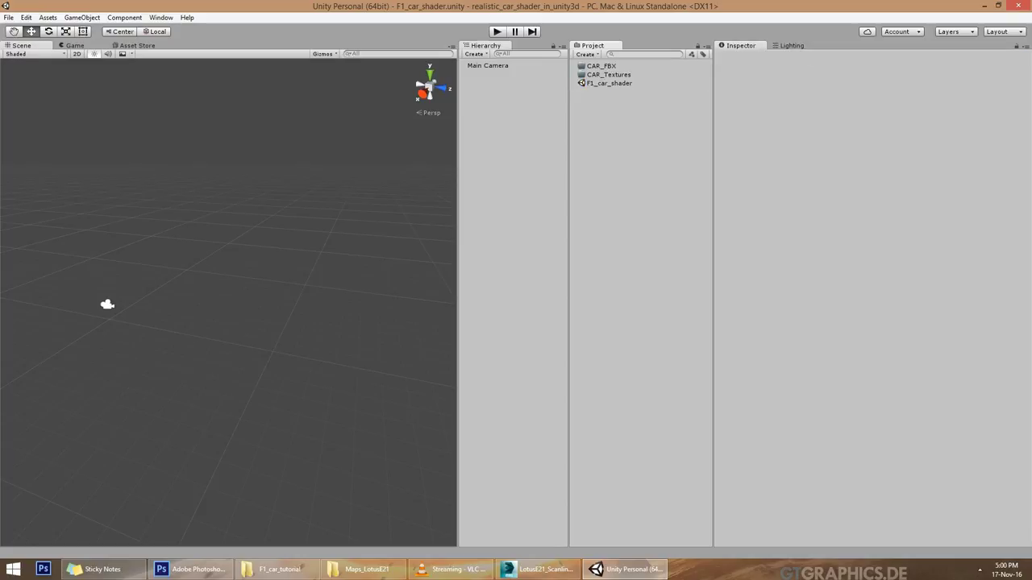
- In 3ds Max, show the Lotus car with edged faces, fit it in view and select all parts
click(985, 5)
click(540, 570)
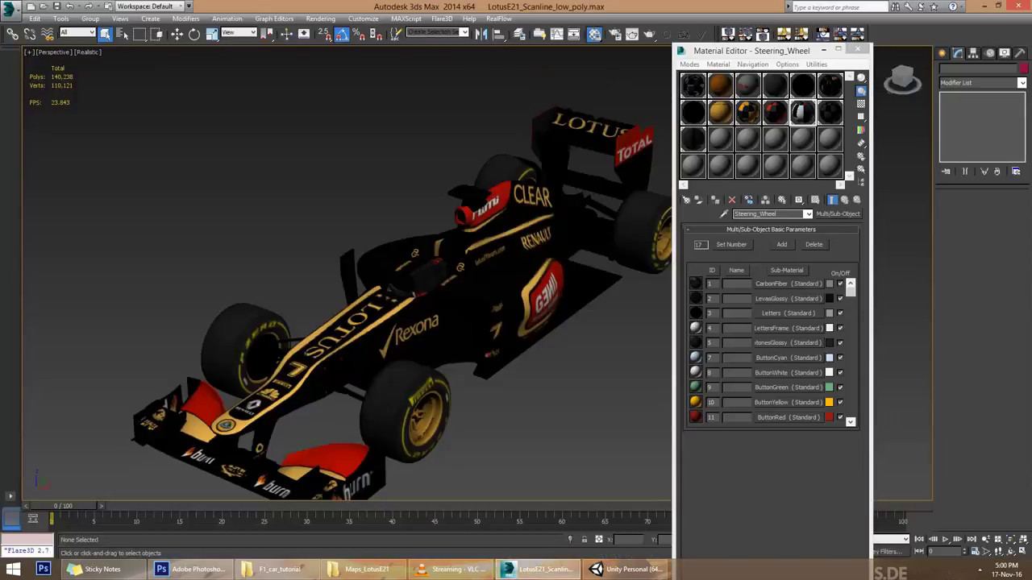
key(F3)
key(F3)
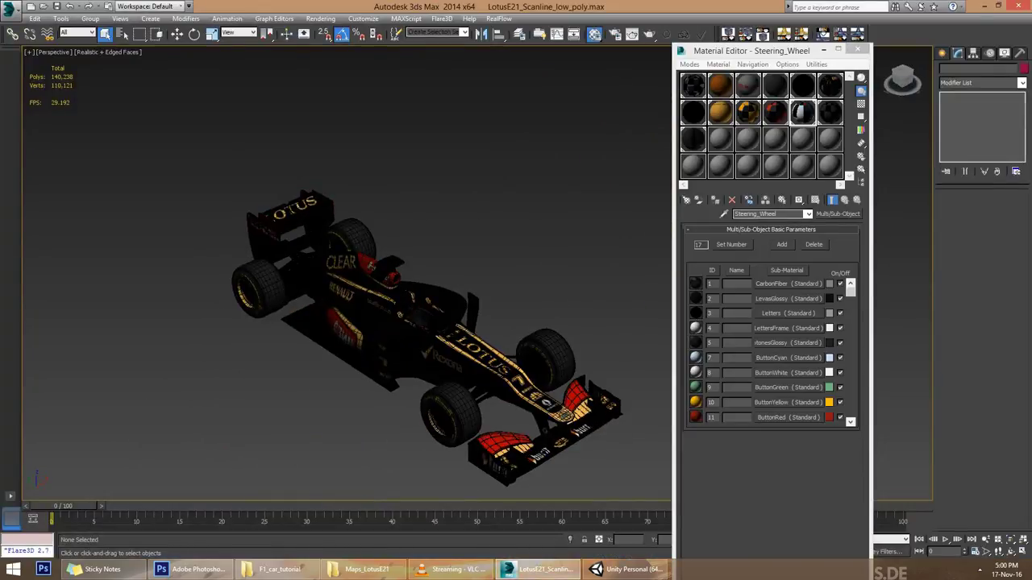
key(F4)
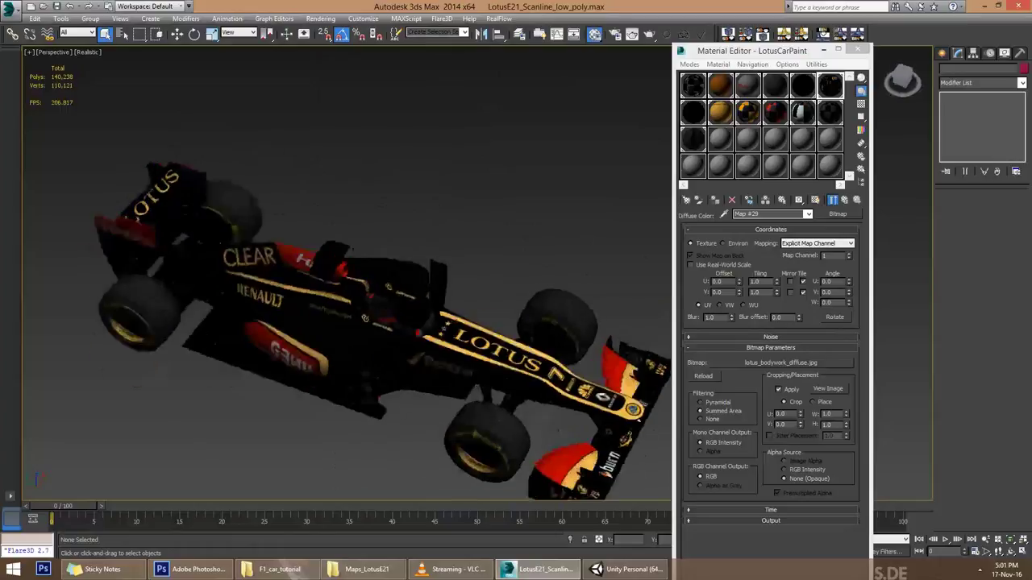
key(ctrl+a)
key(w)
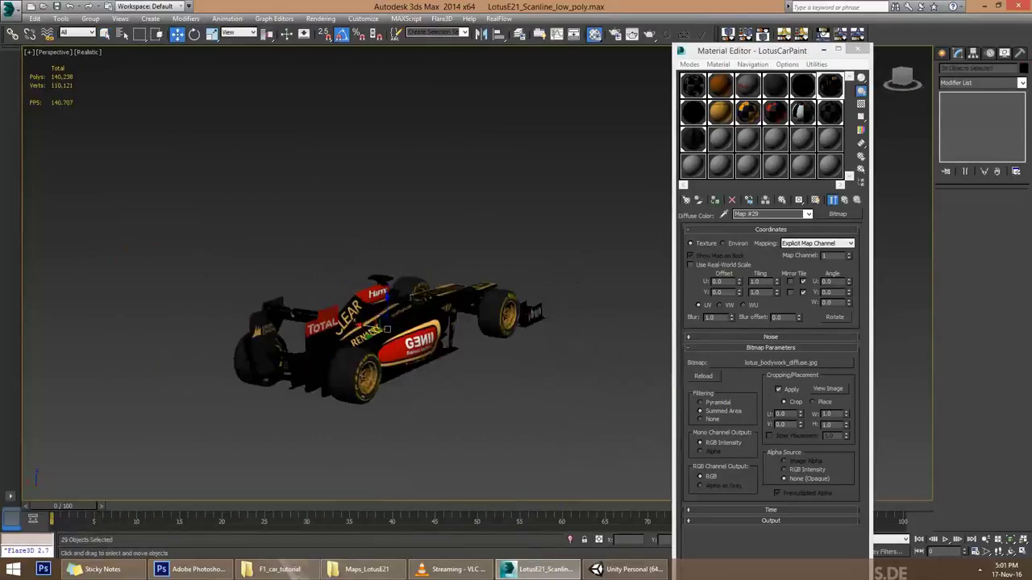
- Export the selected car into the Unity project's Assets/CAR_FBX folder
click(11, 8)
mouse_move(32, 183)
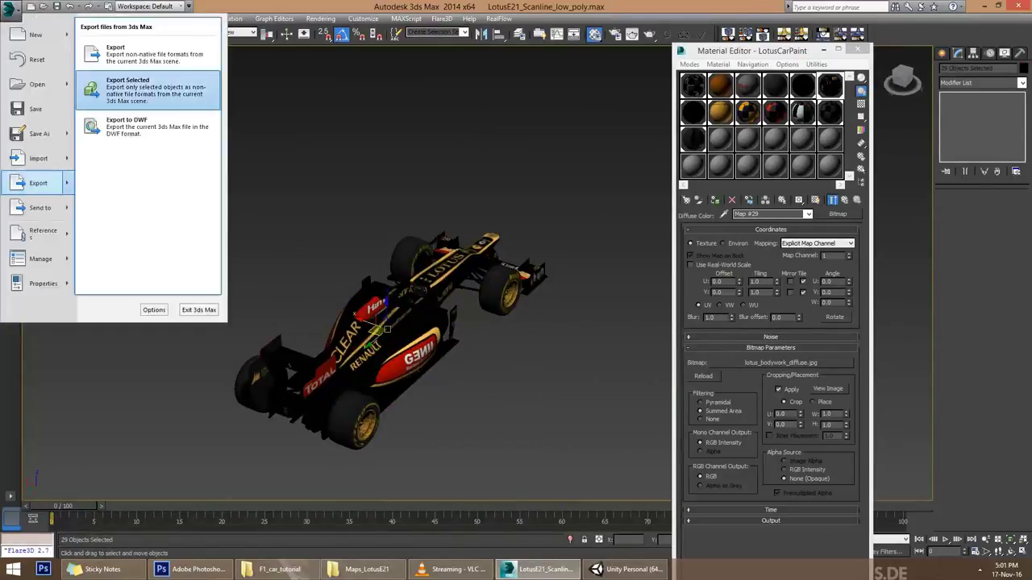
click(129, 95)
click(209, 44)
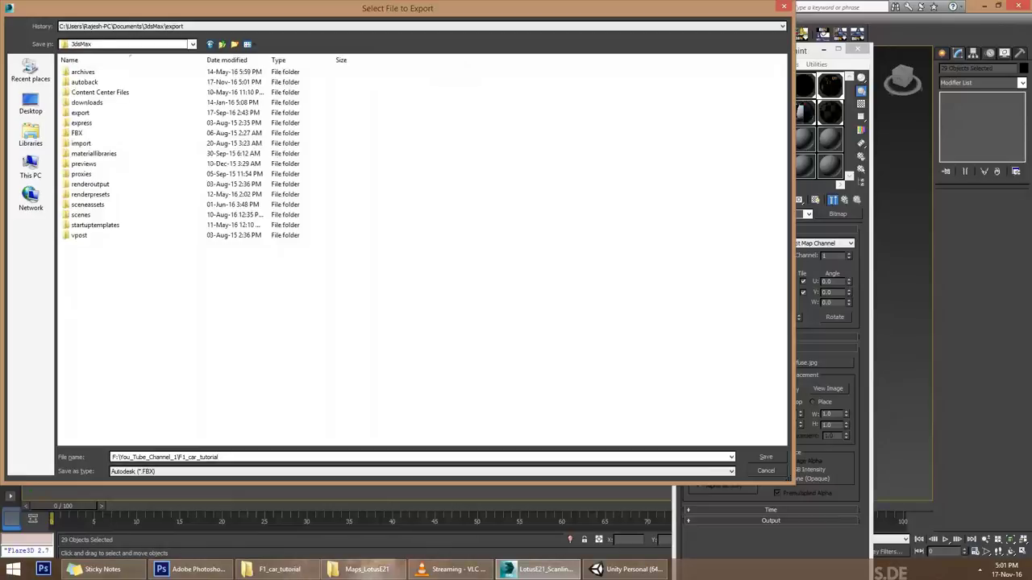
click(130, 26)
click(130, 50)
key(ctrl+v)
key(Return)
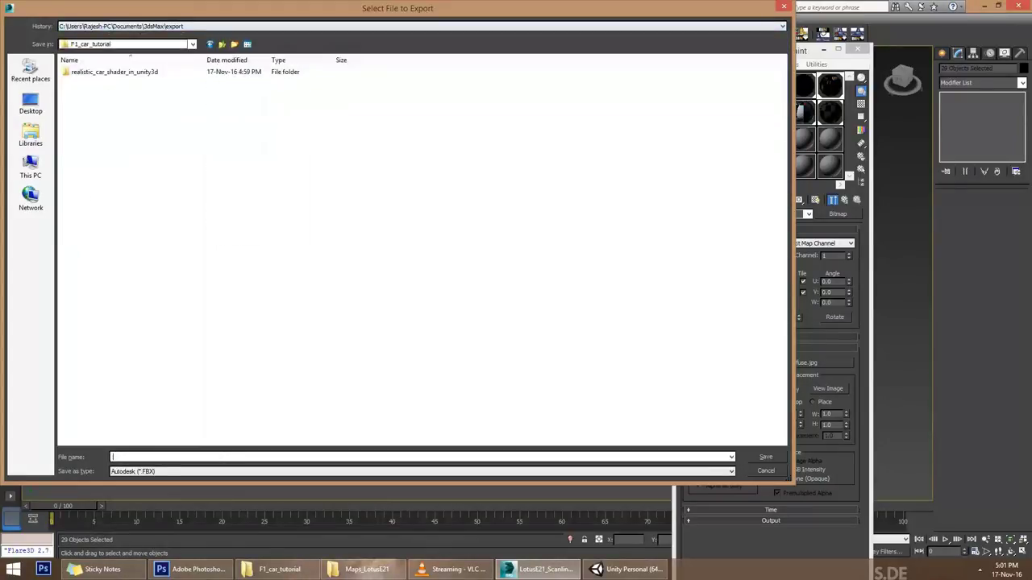
key(Down)
key(Return)
key(Return)
key(Return)
text(F1_)
key(Return)
- Review and accept the FBX Export settings to write the file
scroll(536, 250, down, 5)
scroll(536, 250, down, 5)
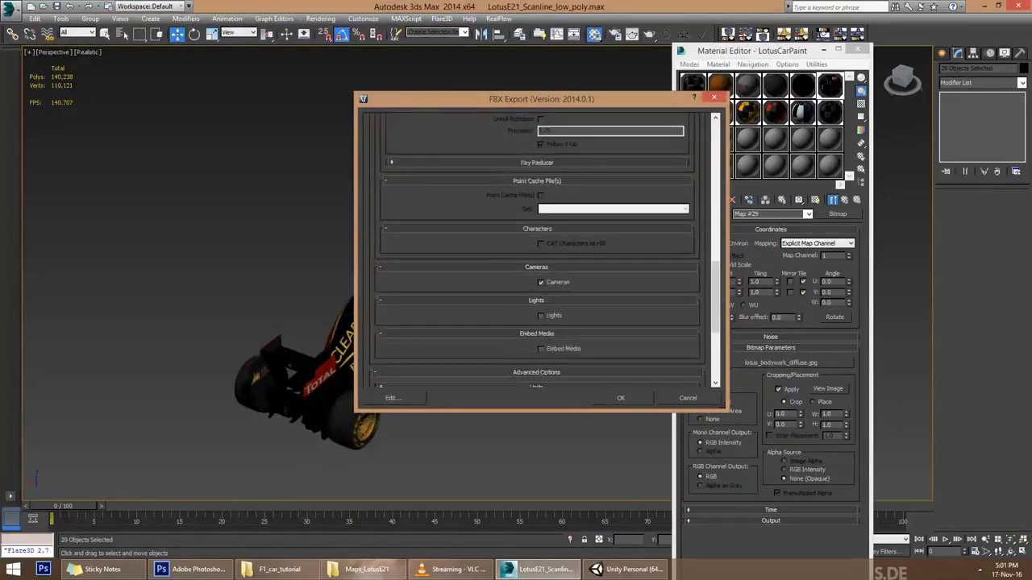
scroll(536, 250, down, 3)
scroll(536, 250, up, 10)
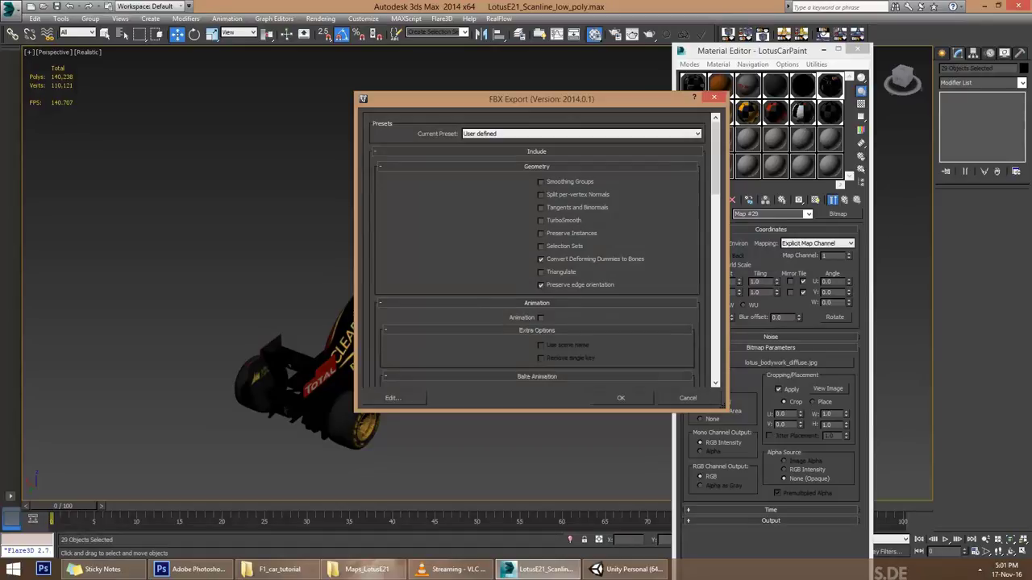
key(Return)
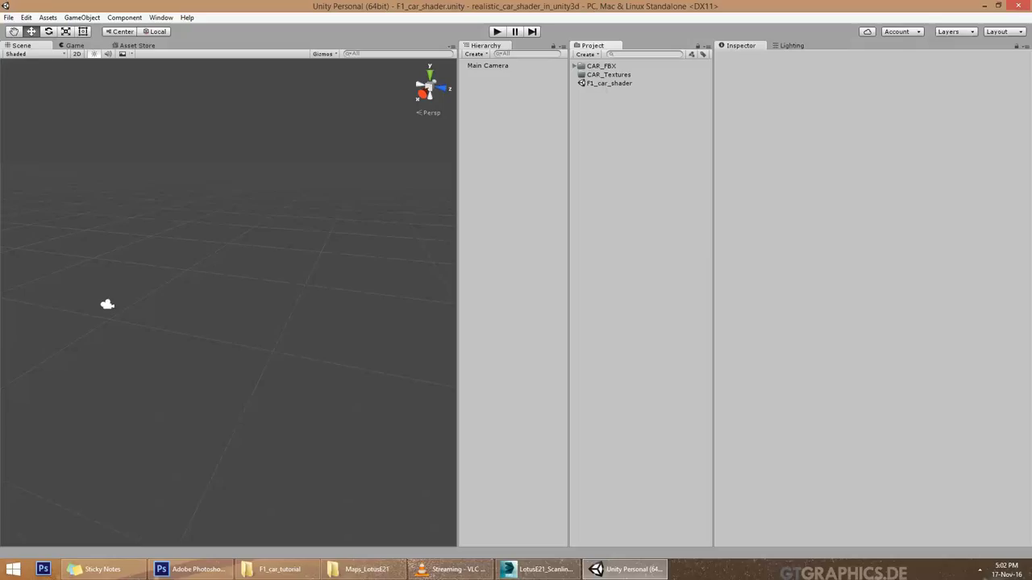
- Select the imported F1_car model and rotate its Inspector preview to see the rear
click(604, 83)
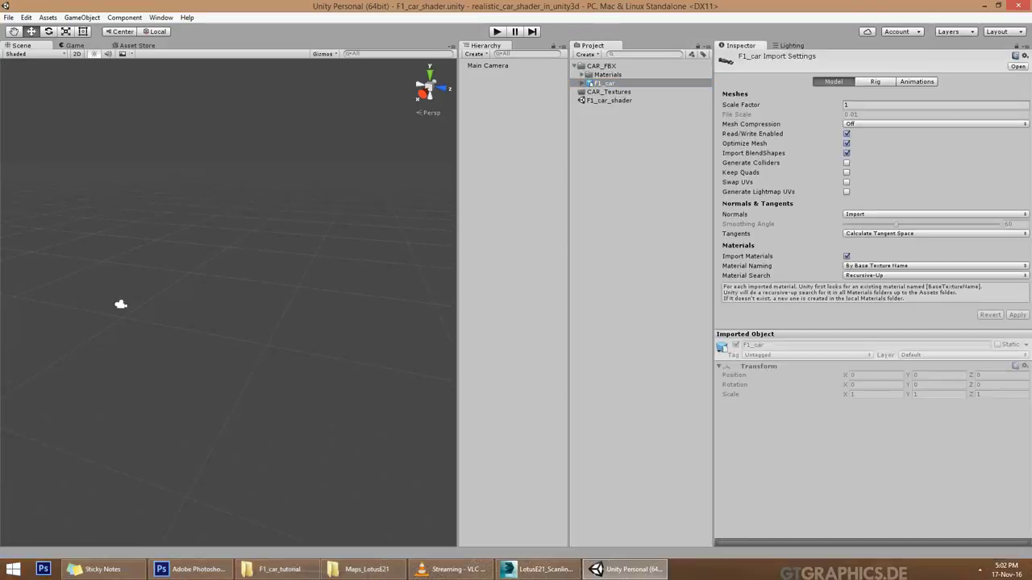
right_drag(871, 500, 762, 501)
key(Escape)
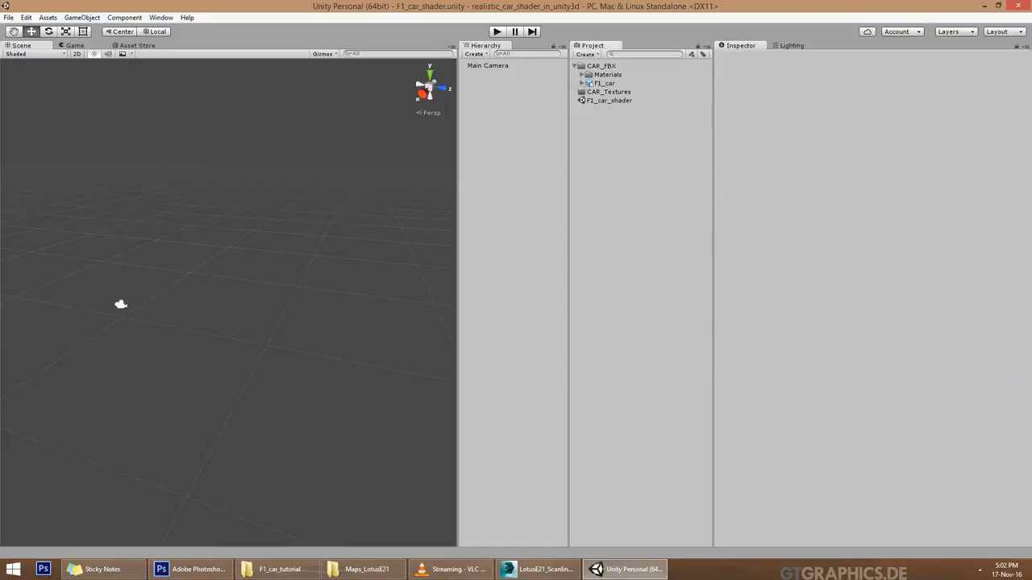
- Copy all 21 Lotus E21 maps from Maps_LotusE21 into the project's Assets\CAR_Textures folder
click(366, 569)
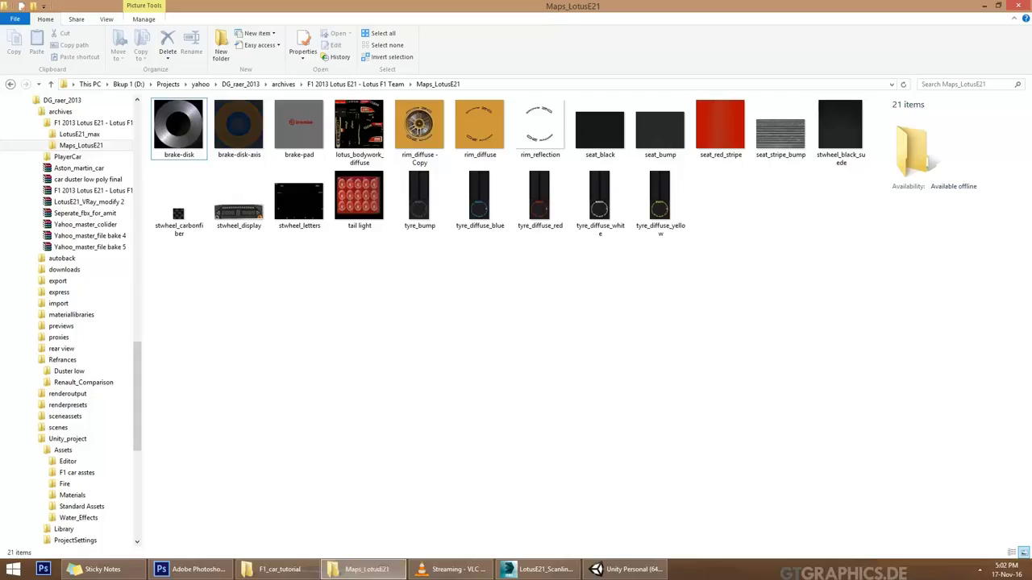
key(ctrl+a)
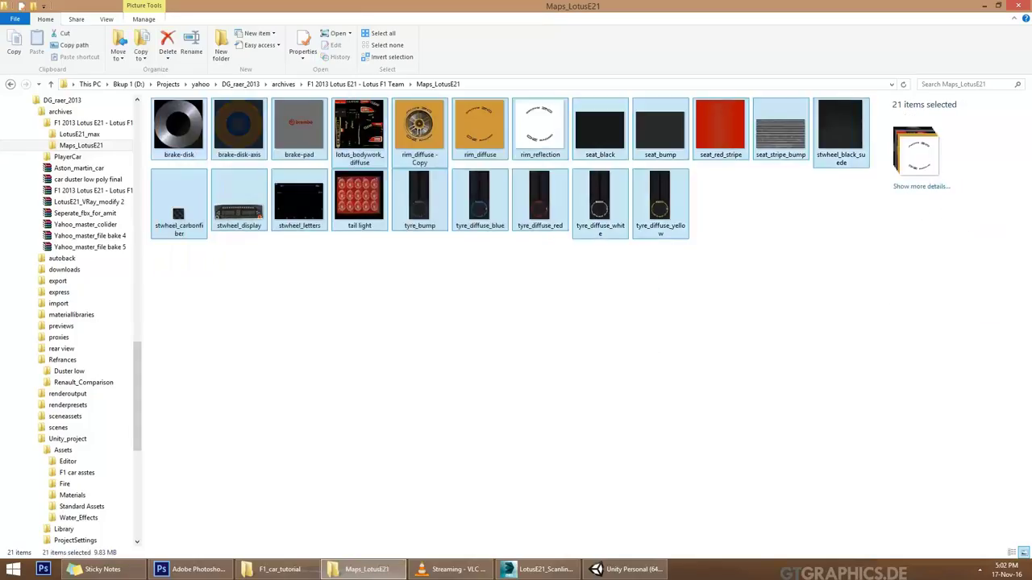
click(279, 569)
double_click(294, 118)
double_click(294, 118)
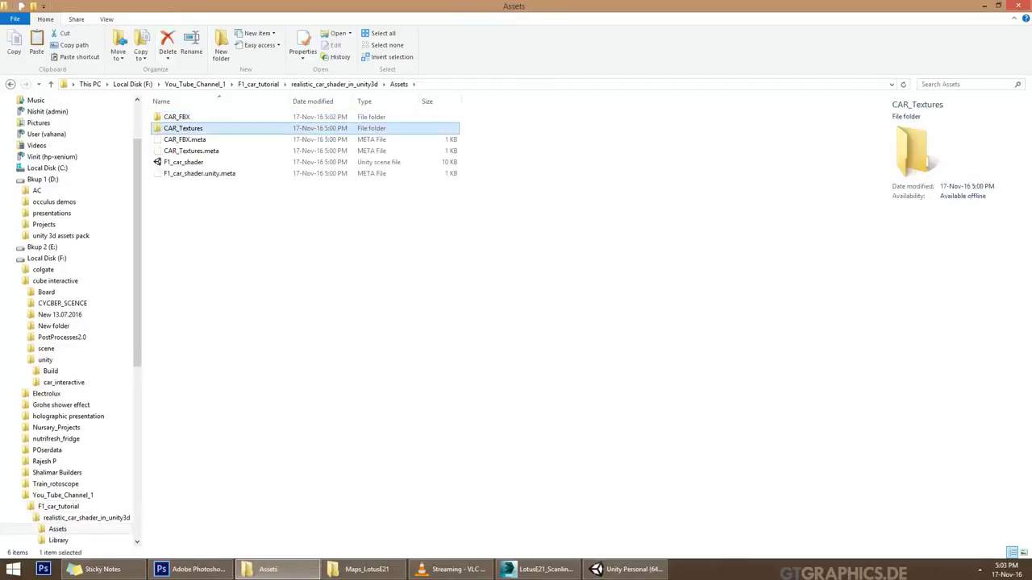
double_click(294, 128)
key(ctrl+a)
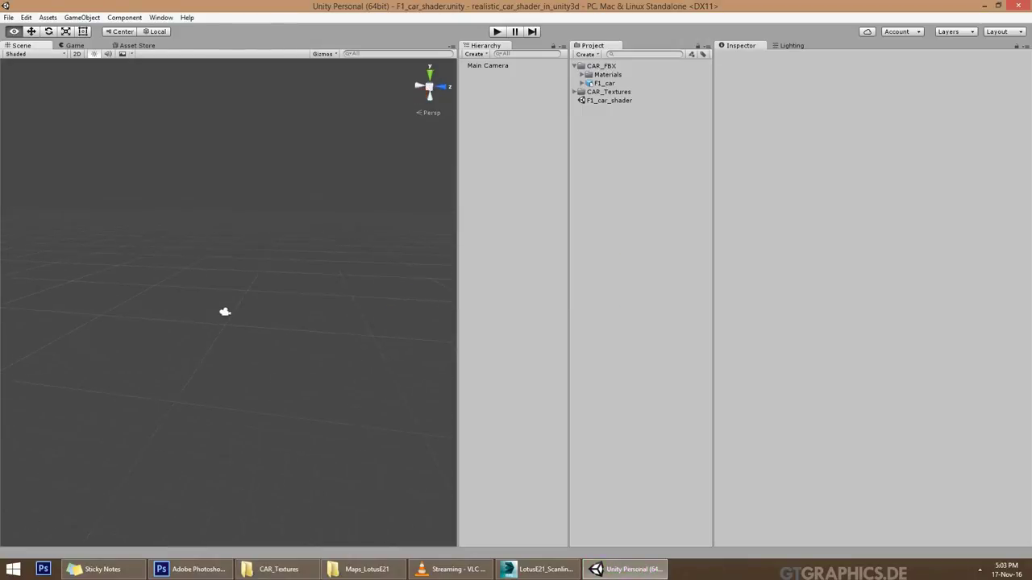
- Drag the F1_car model from CAR_FBX into the scene and focus the view on it
click(573, 91)
click(605, 83)
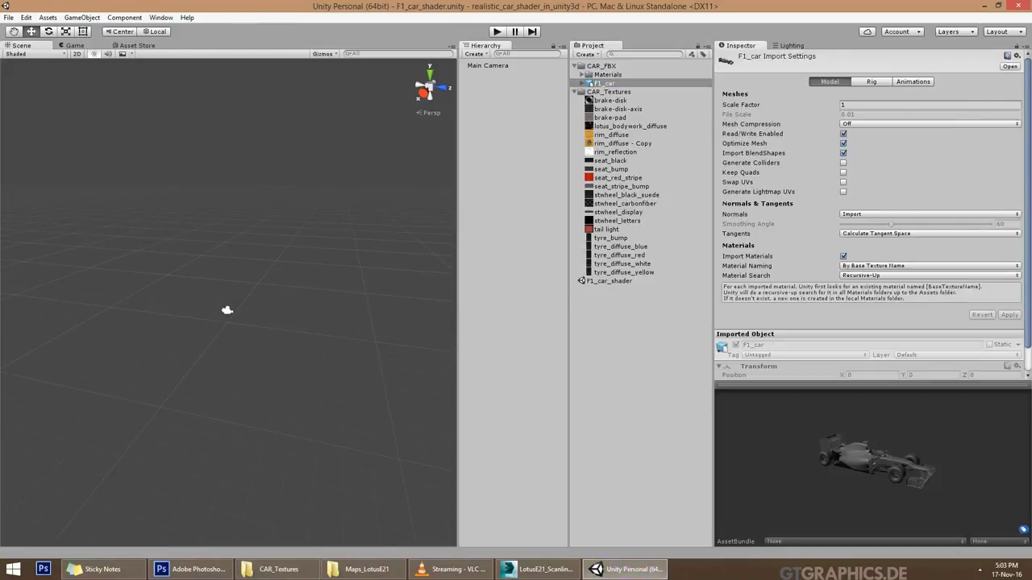
drag(605, 83, 499, 74)
mouse_move(227, 311)
alt+mouse_down()
mouse_move(191, 306)
mouse_move(364, 267)
alt+mouse_up()
key(ctrl+z)
key(ctrl+y)
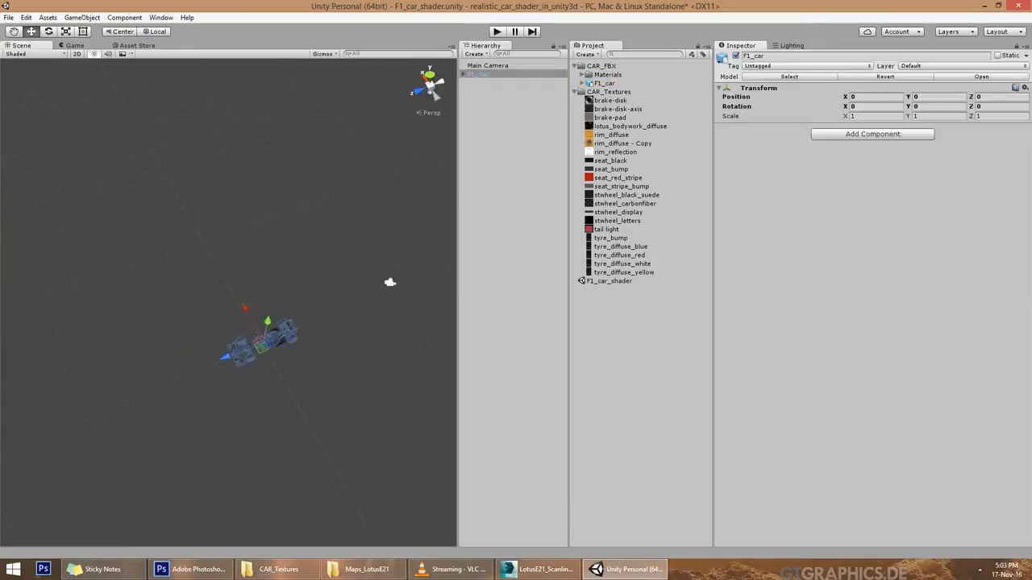
- Move and rotate the Main Camera so it faces the car
click(364, 267)
mouse_move(363, 268)
alt+mouse_down()
mouse_move(323, 298)
mouse_move(330, 347)
alt+mouse_up()
key(e)
mouse_move(355, 307)
mouse_down()
mouse_move(354, 367)
mouse_move(215, 422)
mouse_up()
key(w)
key(ctrl+z)
key(e)
drag(250, 379, 242, 451)
key(w)
- Orbit around the car, inspecting parts SUBD_LotusE20_15 and SUBD_LotusE20_01
click(161, 443)
alt+drag(161, 443, 177, 500)
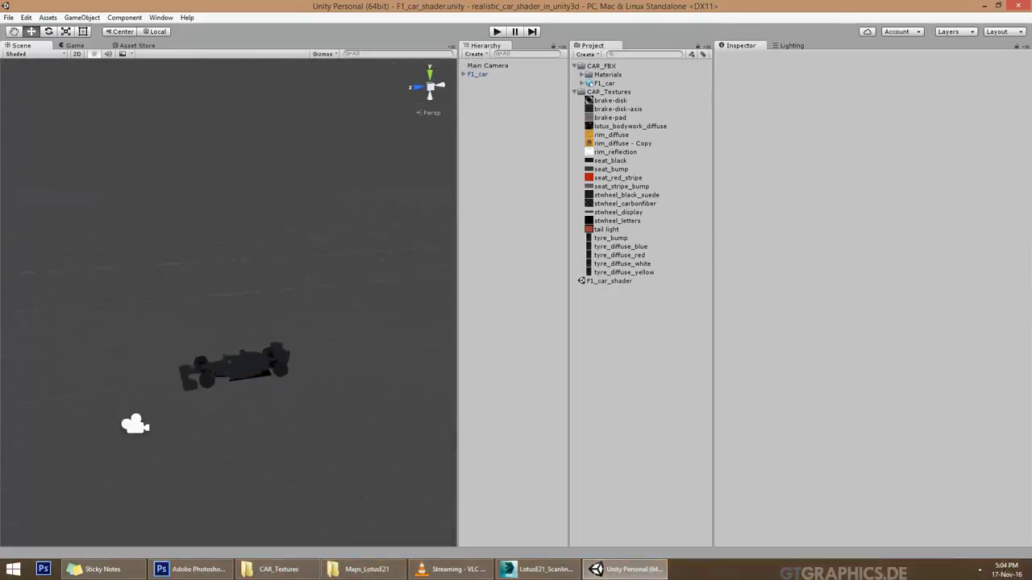
scroll(242, 241, up, 5)
mouse_move(177, 403)
alt+mouse_down()
mouse_move(242, 420)
mouse_move(266, 403)
alt+mouse_up()
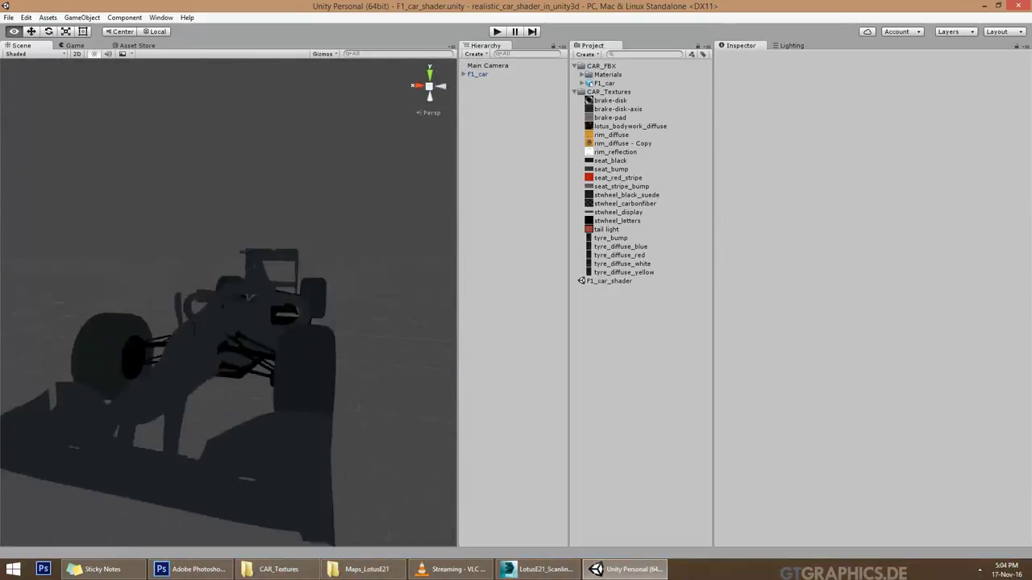
click(238, 294)
alt+drag(242, 362, 306, 347)
click(363, 484)
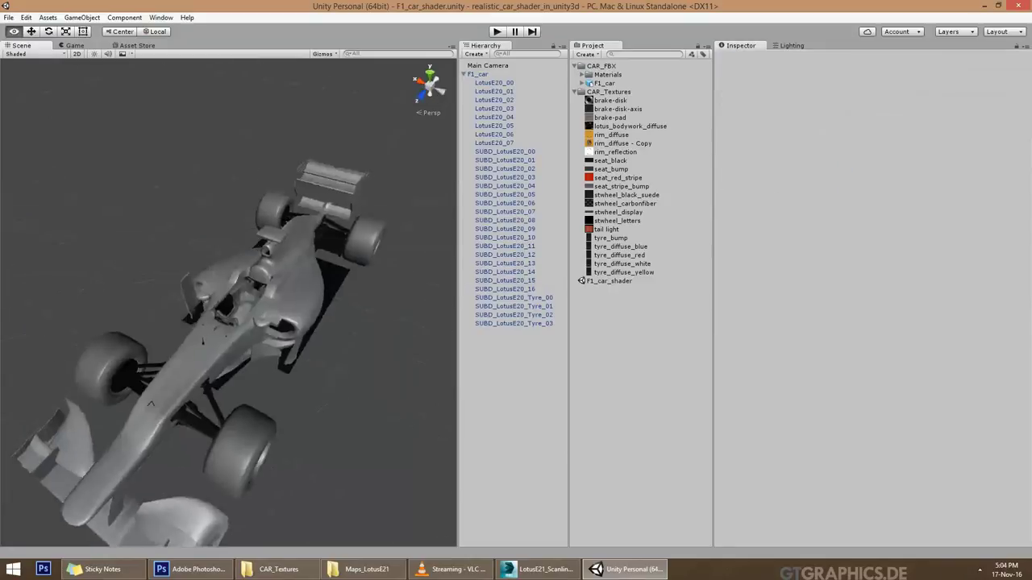
alt+drag(362, 484, 386, 468)
mouse_move(241, 322)
alt+mouse_down()
mouse_move(290, 290)
mouse_move(294, 238)
mouse_move(242, 274)
alt+mouse_up()
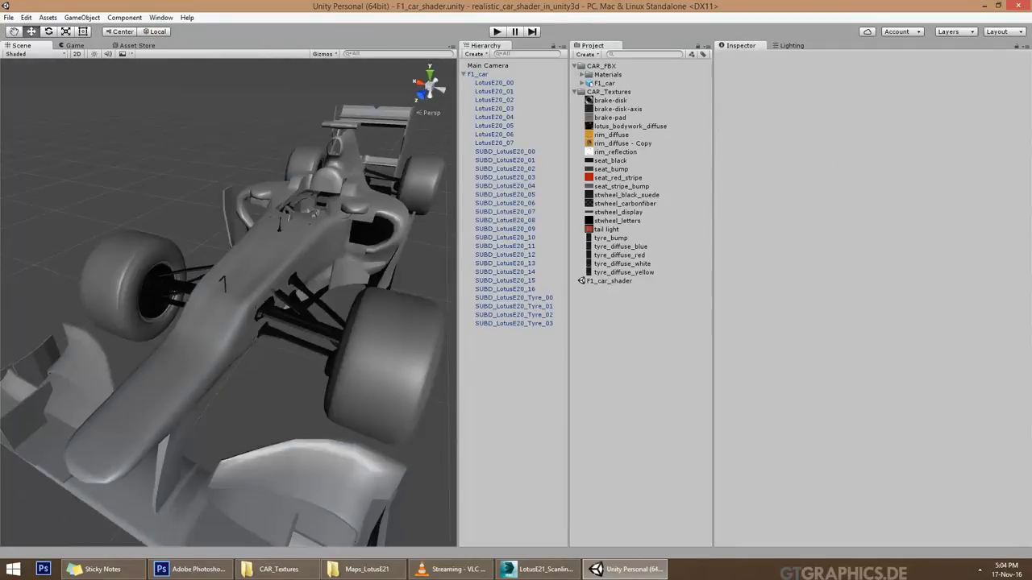
click(242, 266)
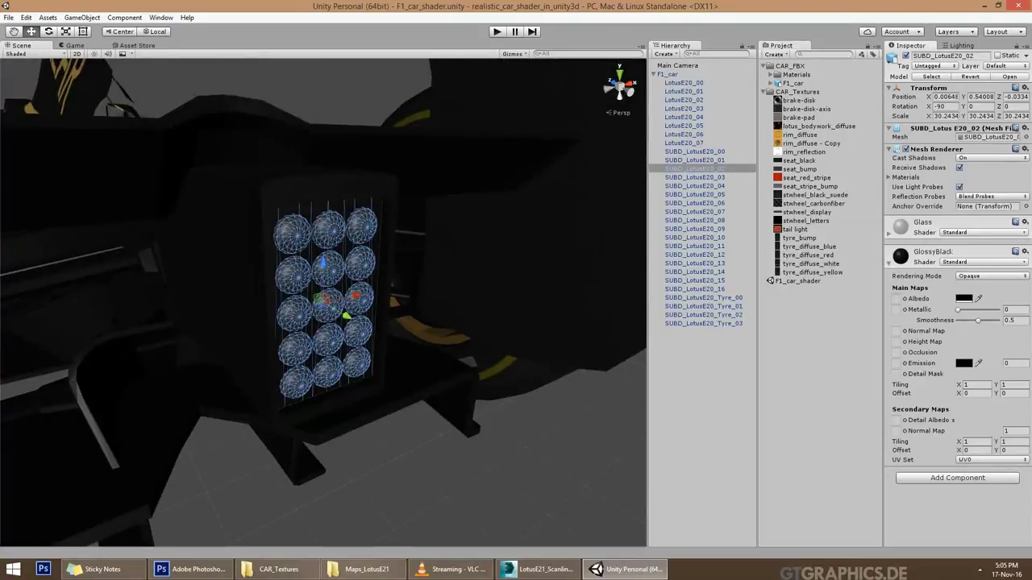
click(669, 73)
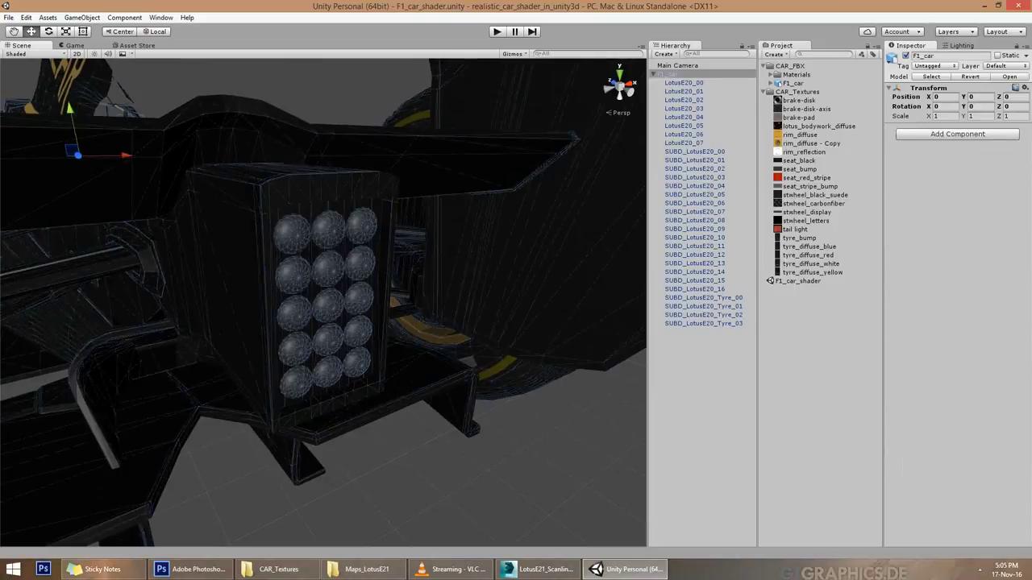
click(694, 289)
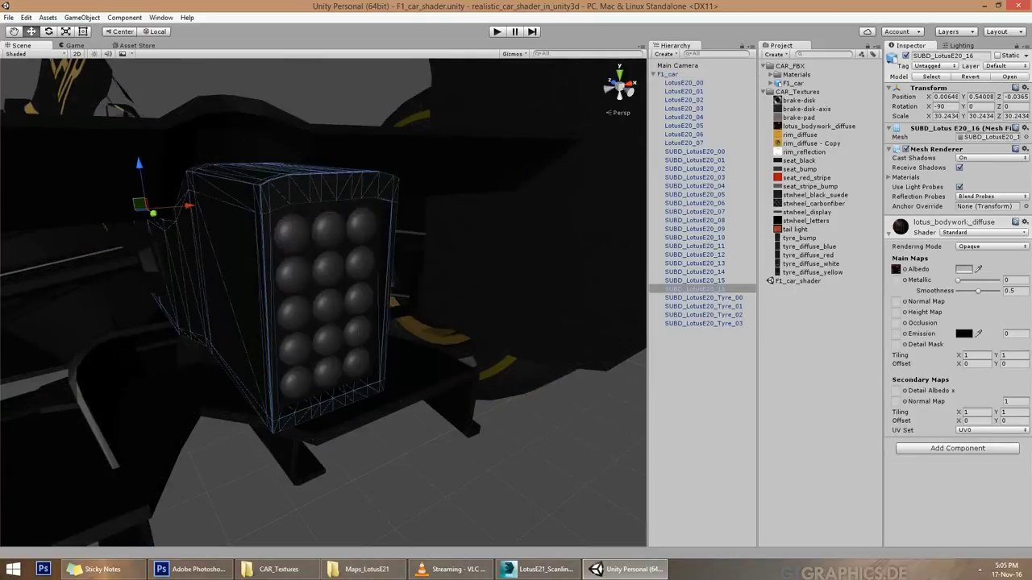
click(668, 73)
click(695, 169)
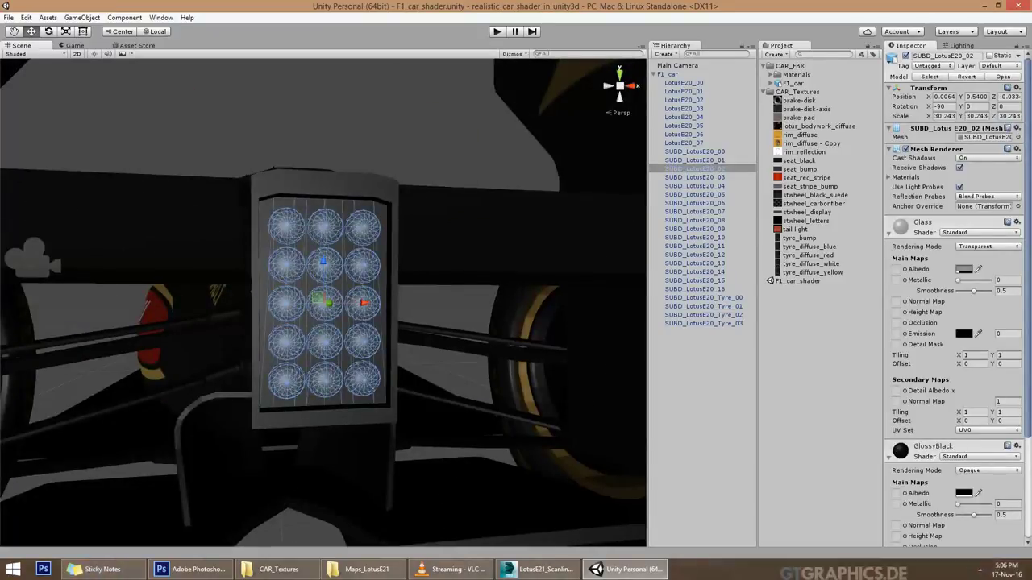
click(695, 177)
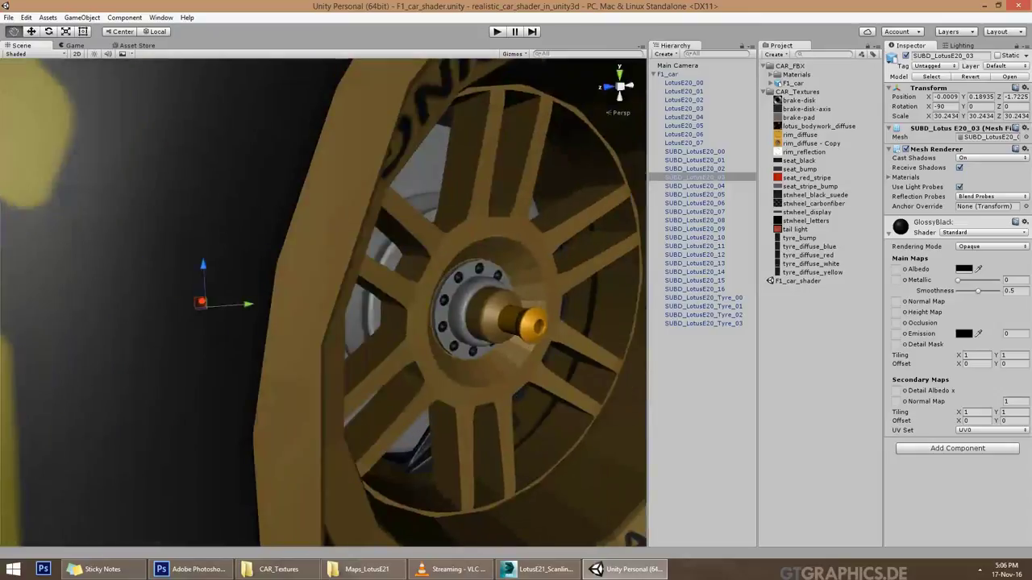
click(480, 310)
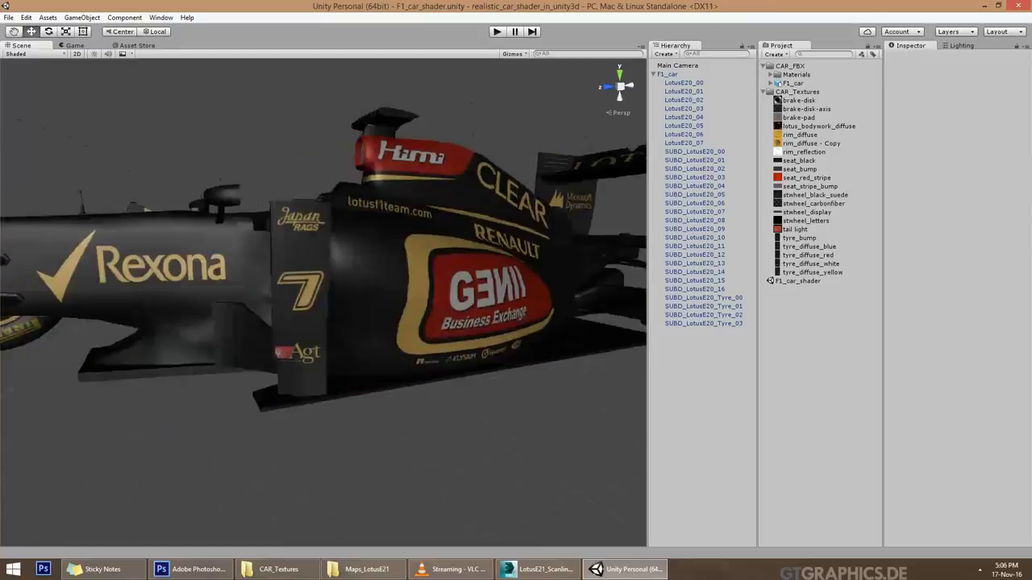
alt+drag(322, 303, 451, 242)
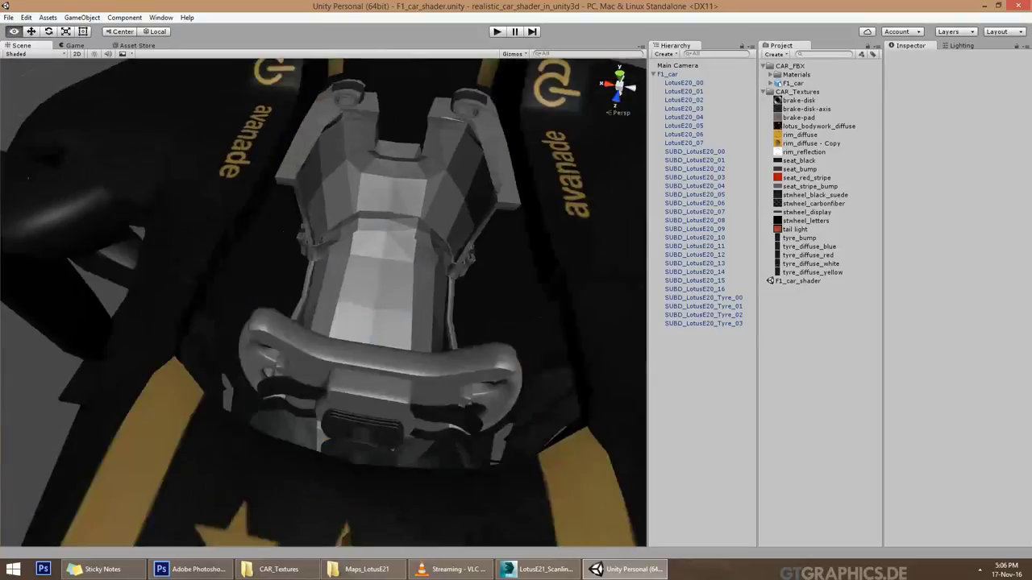
click(375, 274)
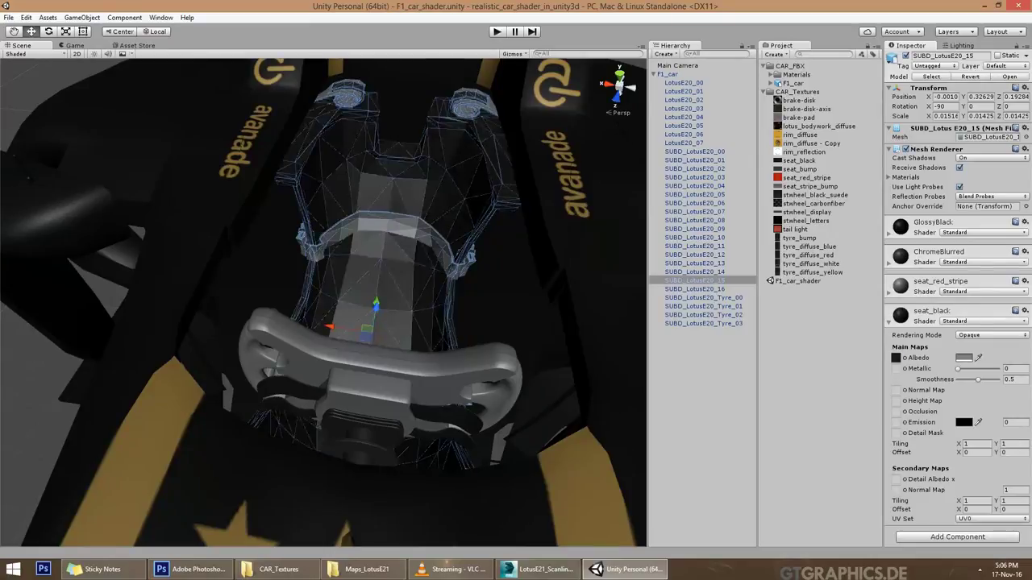
click(684, 82)
scroll(958, 298, down, 5)
scroll(958, 298, down, 2)
click(947, 507)
scroll(947, 403, down, 5)
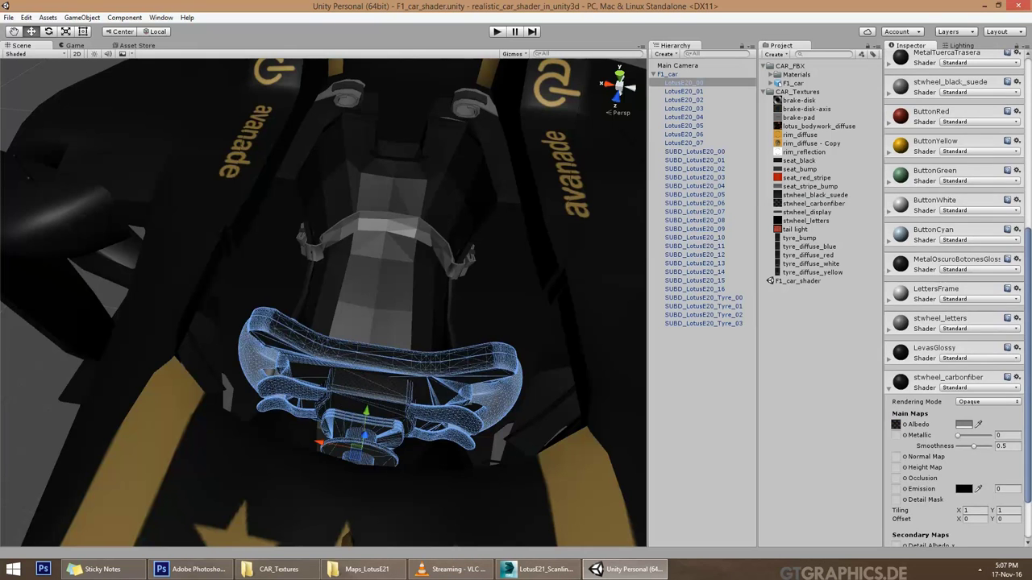
scroll(957, 298, up, 10)
scroll(323, 302, down, 5)
mouse_move(323, 302)
alt+mouse_down()
mouse_move(7, 113)
mouse_move(322, 241)
alt+mouse_up()
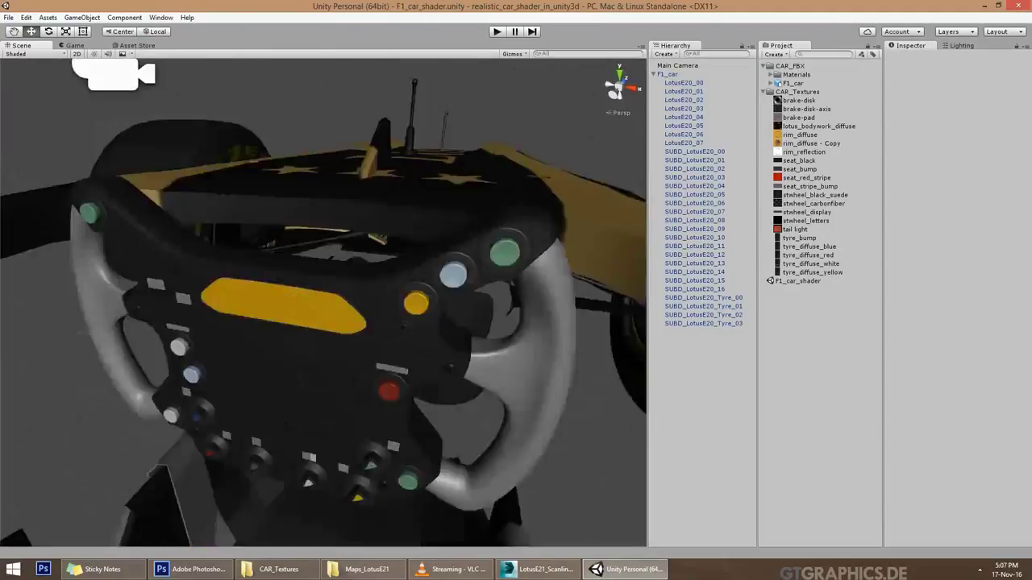
- Frame the steering wheel and inspect its LettersFrame, stwheel_letters and stwheel_black_suede materials
click(322, 339)
click(322, 338)
scroll(957, 298, down, 10)
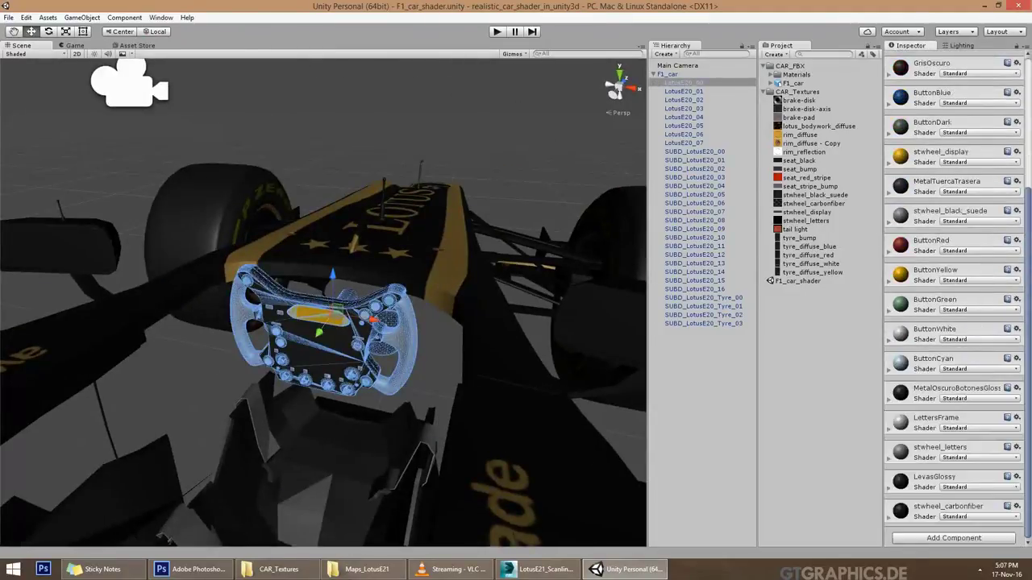
click(935, 417)
key(f)
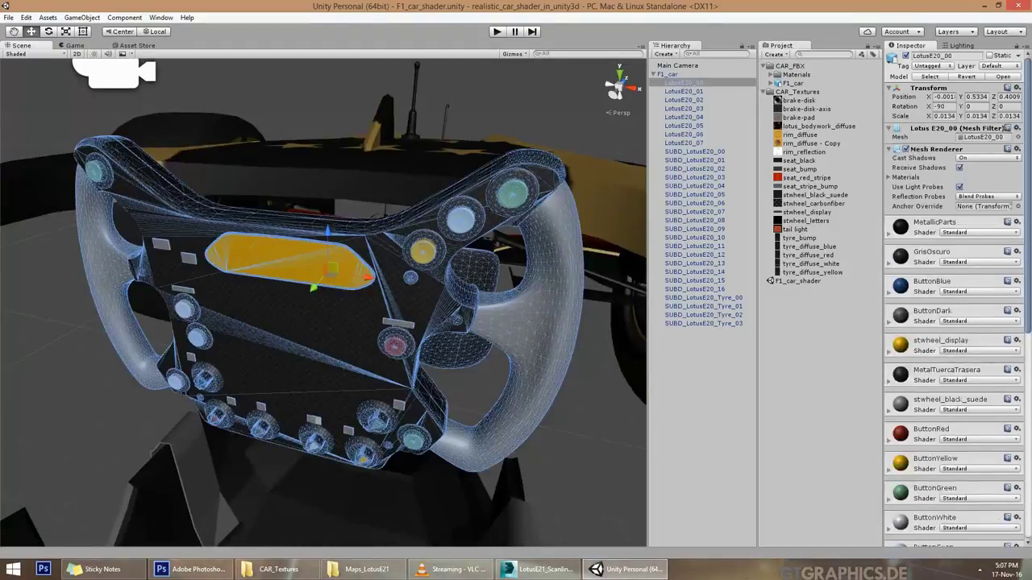
scroll(958, 298, down, 5)
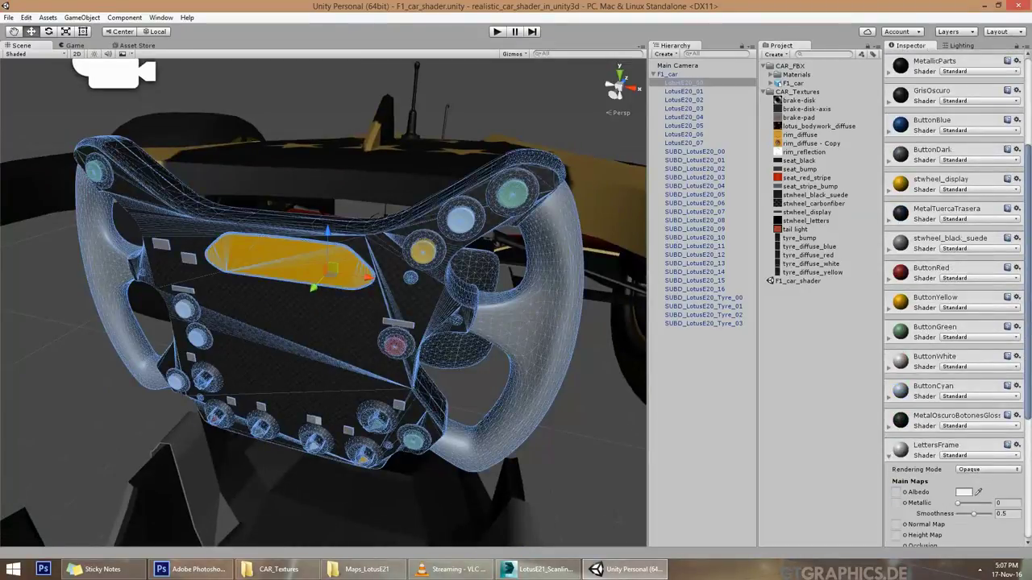
click(901, 450)
scroll(951, 403, down, 1)
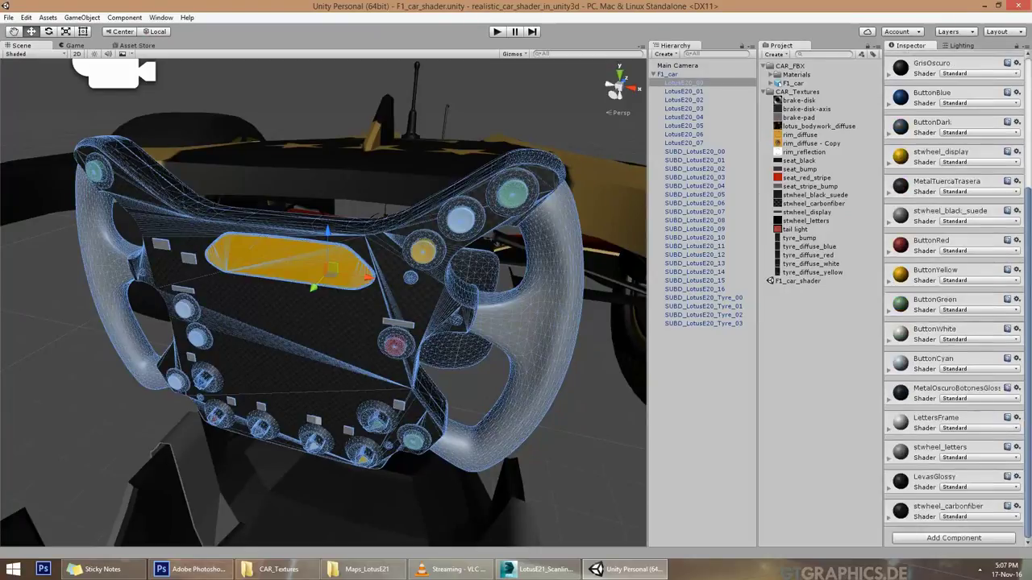
scroll(952, 403, down, 1)
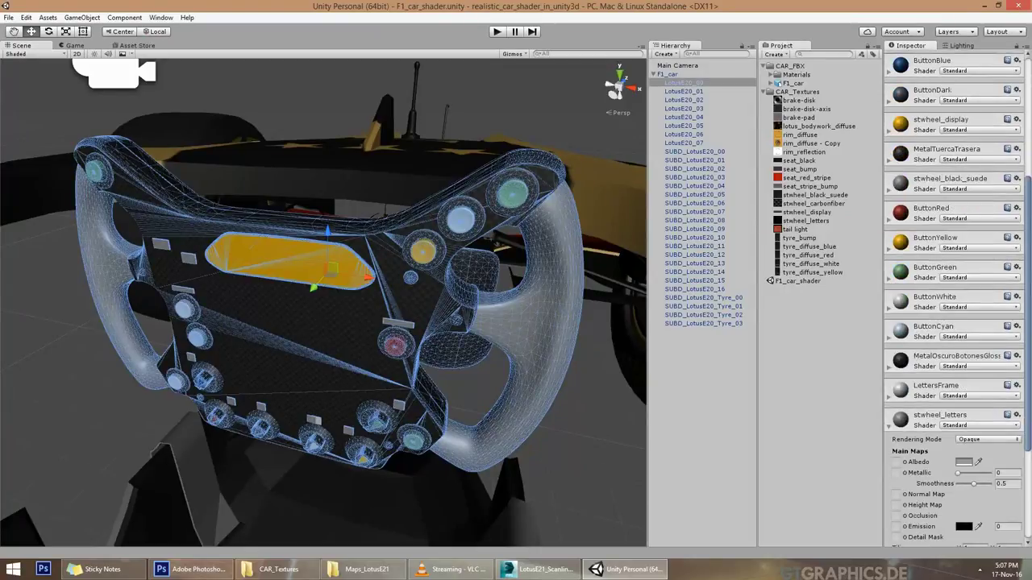
click(901, 418)
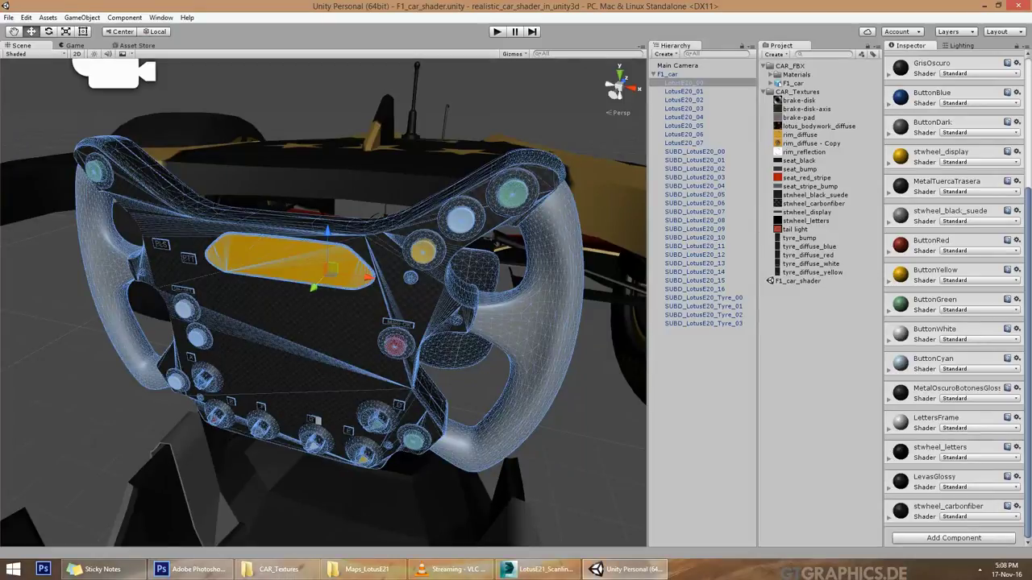
scroll(952, 322, up, 3)
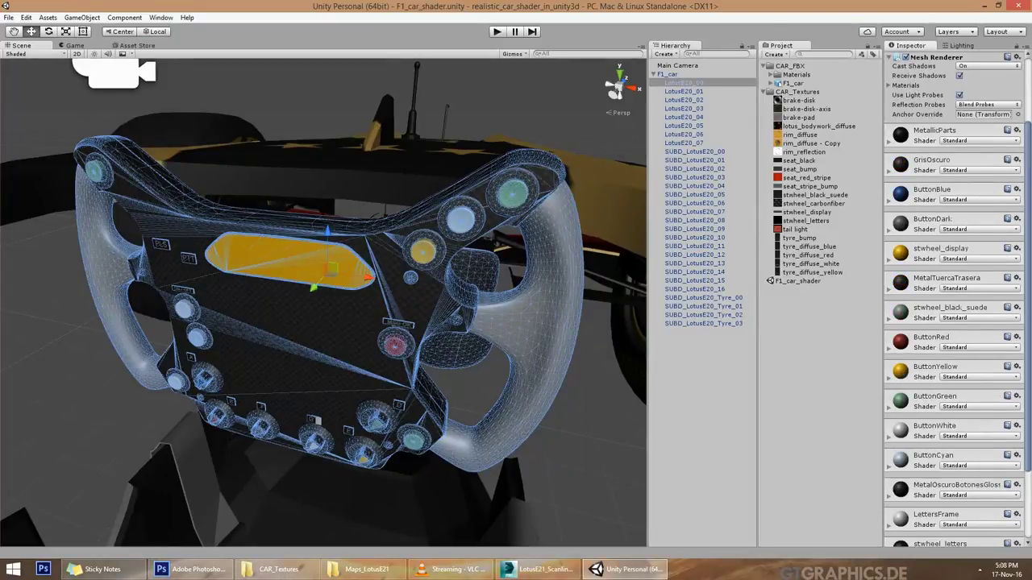
click(901, 312)
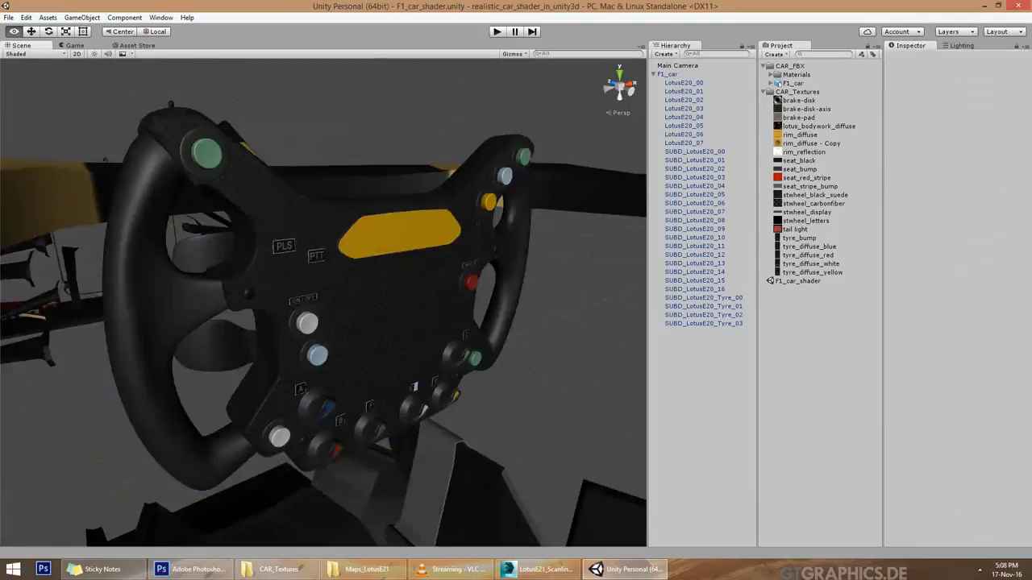
- Check the cockpit and rear parts, then fold the CAR_Textures and CAR_FBX folders
click(315, 258)
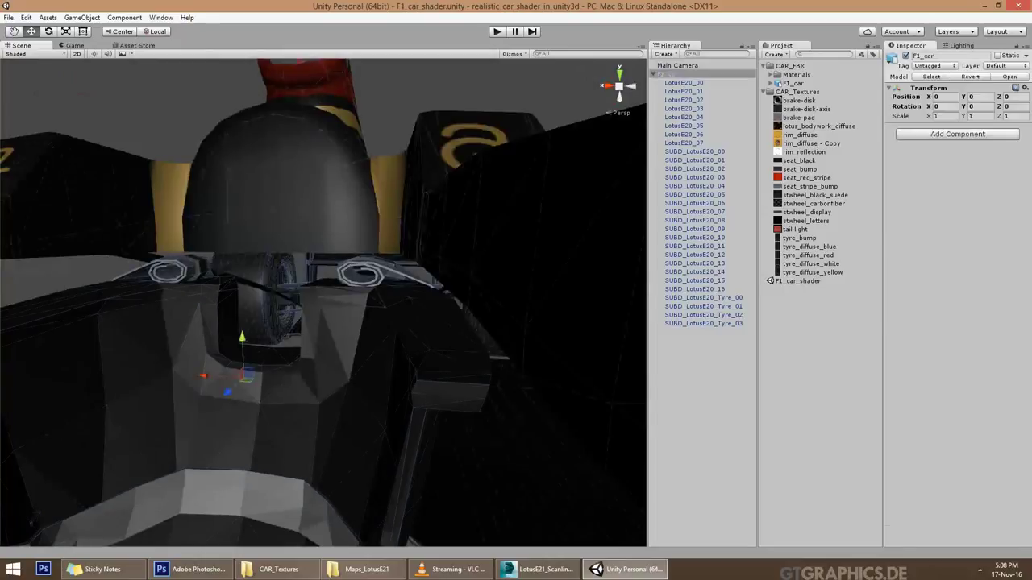
click(201, 355)
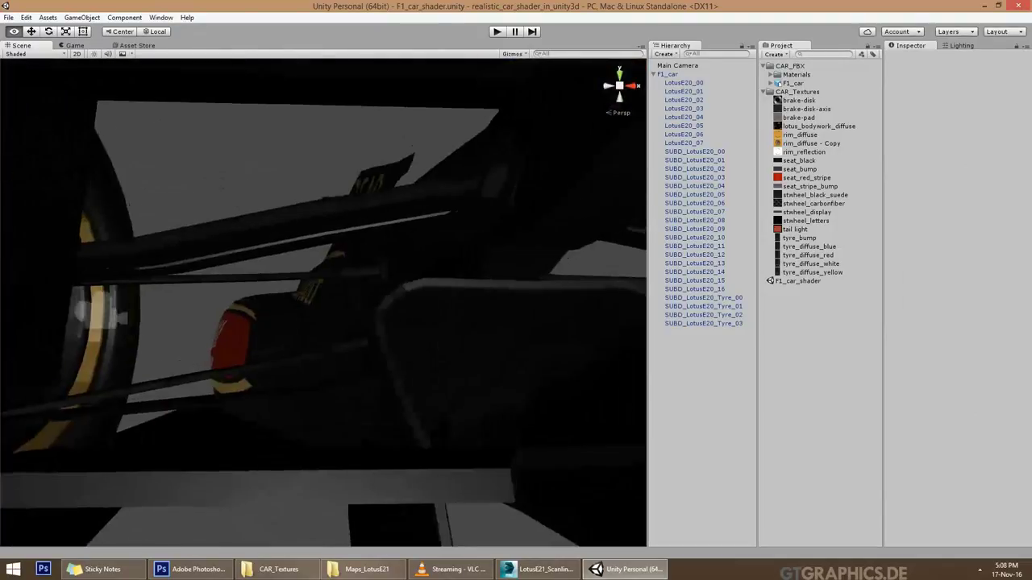
click(694, 176)
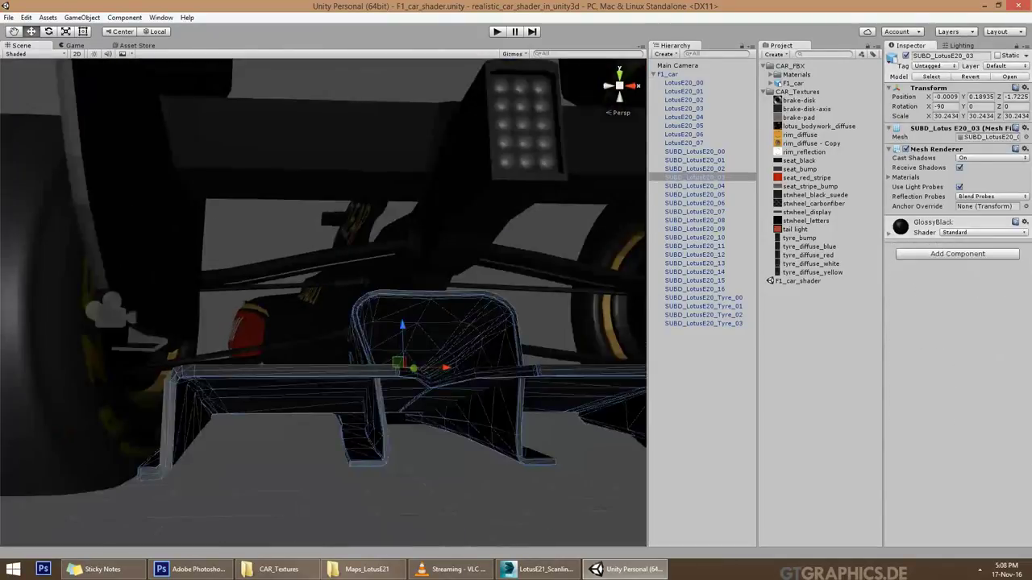
click(694, 228)
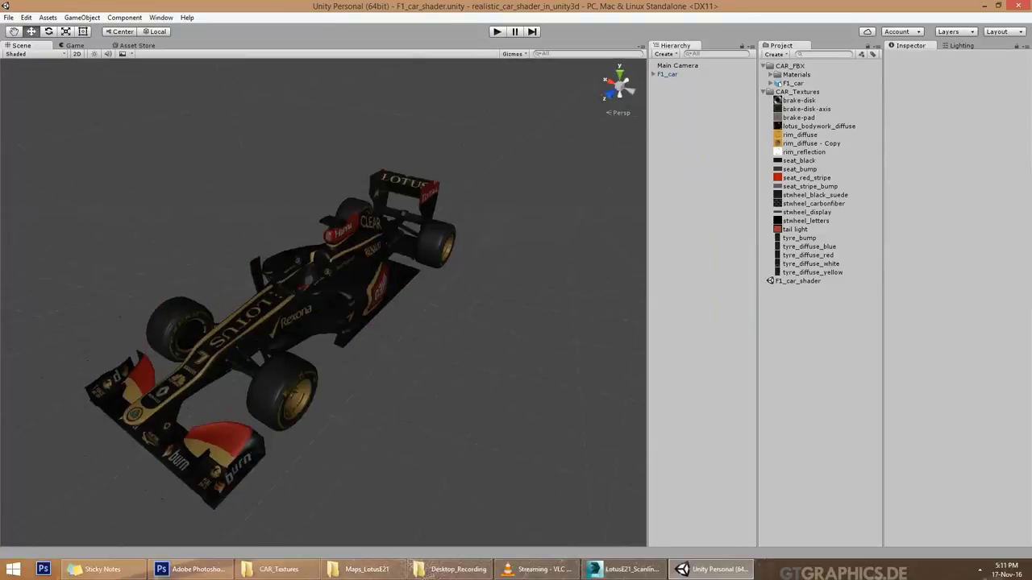
click(763, 91)
click(762, 66)
double_click(668, 73)
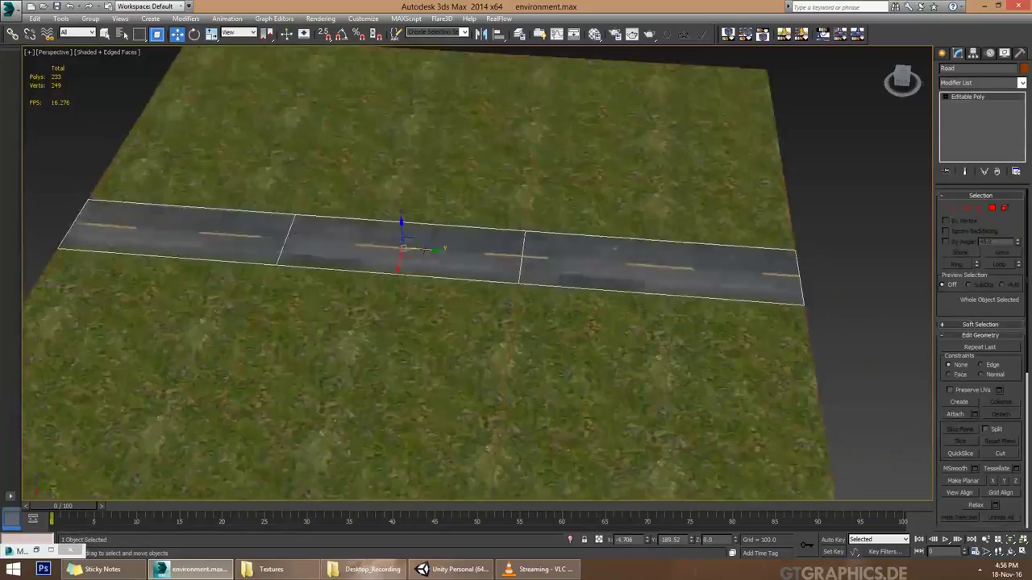
- Select the road together with the grass ground
alt+middle_drag(426, 248, 481, 353)
click(480, 352)
right_click(481, 352)
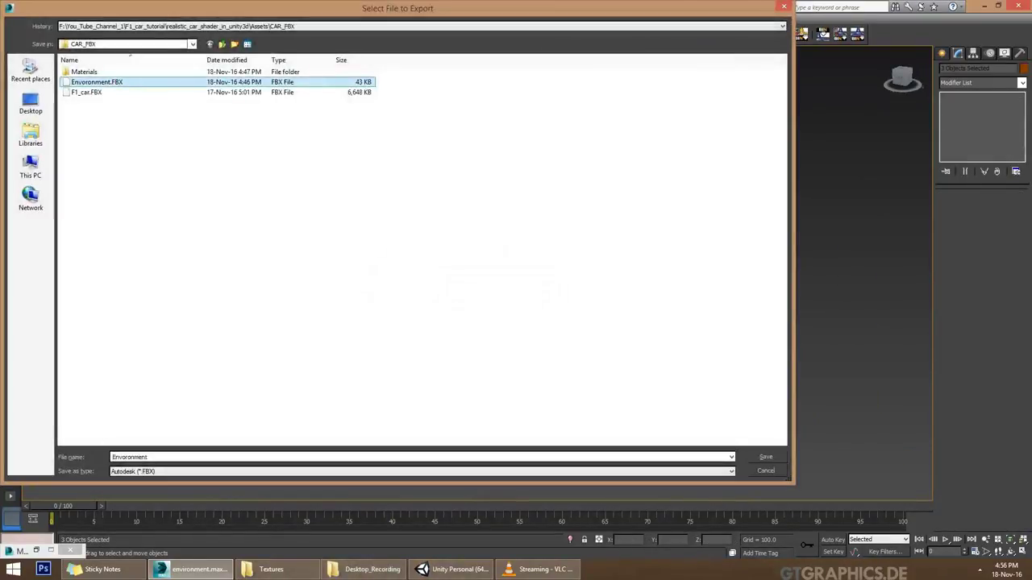
- Replace the old Environment.FBX with an export named Environment&Road and accept the FBX settings
key(Delete)
click(148, 457)
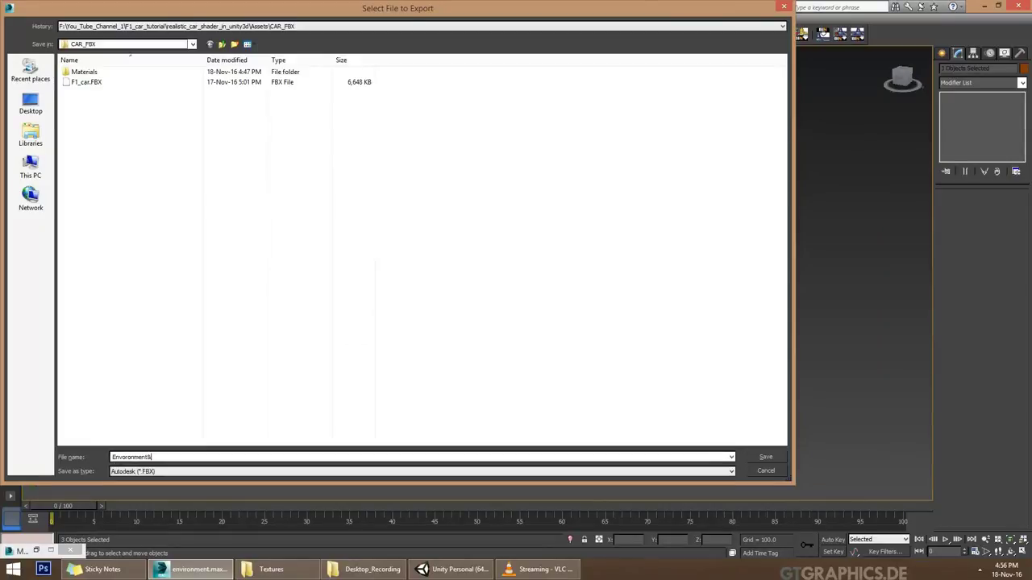
key(Return)
scroll(537, 250, down, 5)
scroll(537, 250, down, 5)
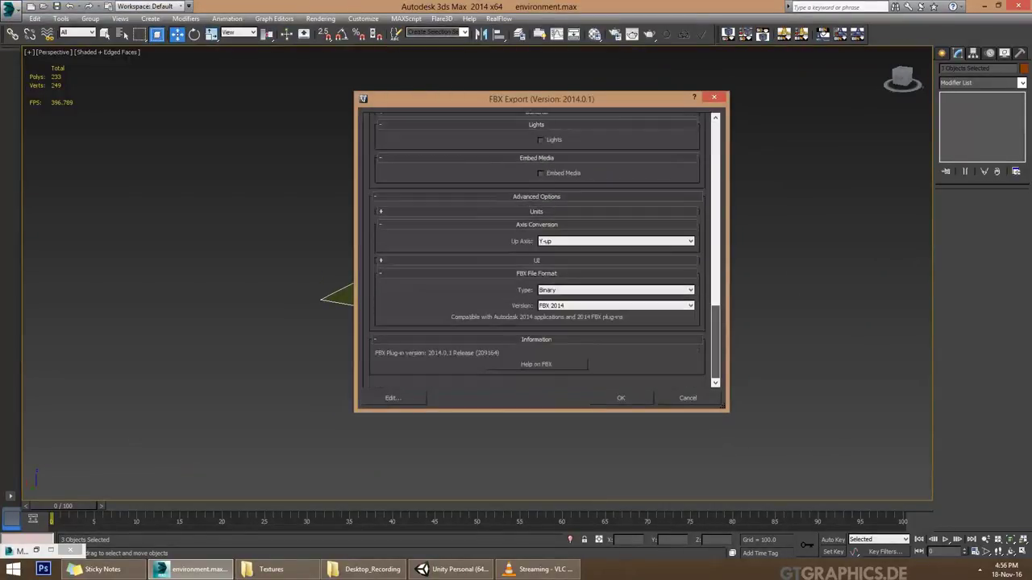
key(Return)
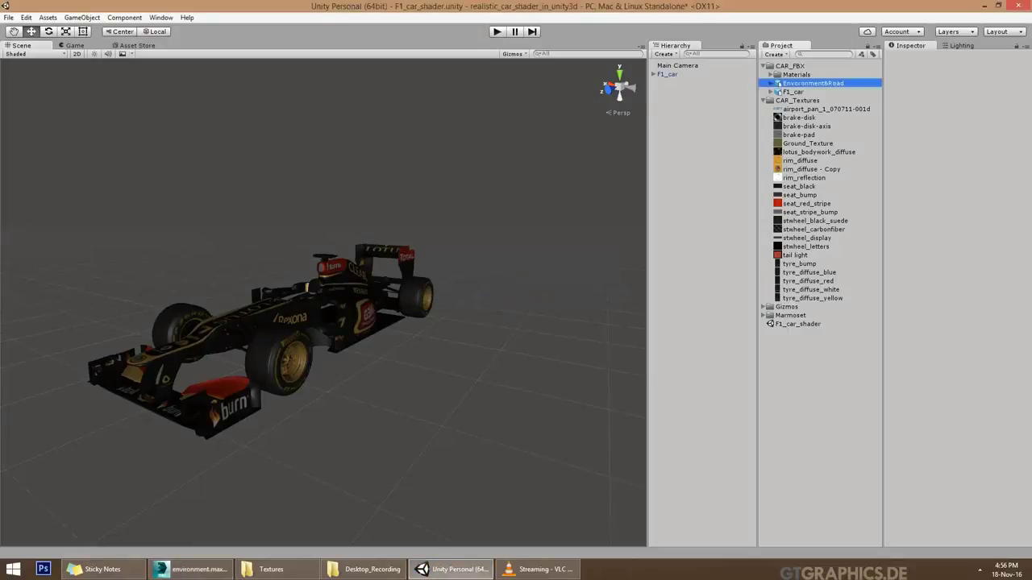
- Add the Environment&Road model to the scene and switch to the front view
drag(812, 83, 686, 82)
alt+drag(323, 307, 483, 306)
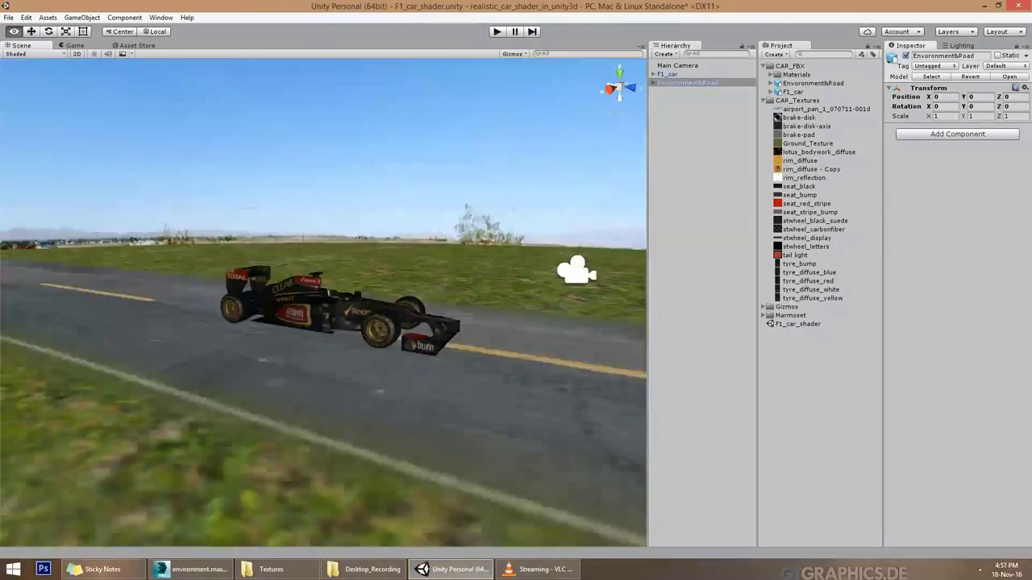
mouse_move(322, 307)
alt+mouse_down()
mouse_move(322, 242)
mouse_move(339, 387)
mouse_move(355, 338)
mouse_move(346, 330)
mouse_move(242, 323)
mouse_move(338, 323)
alt+mouse_up()
click(666, 73)
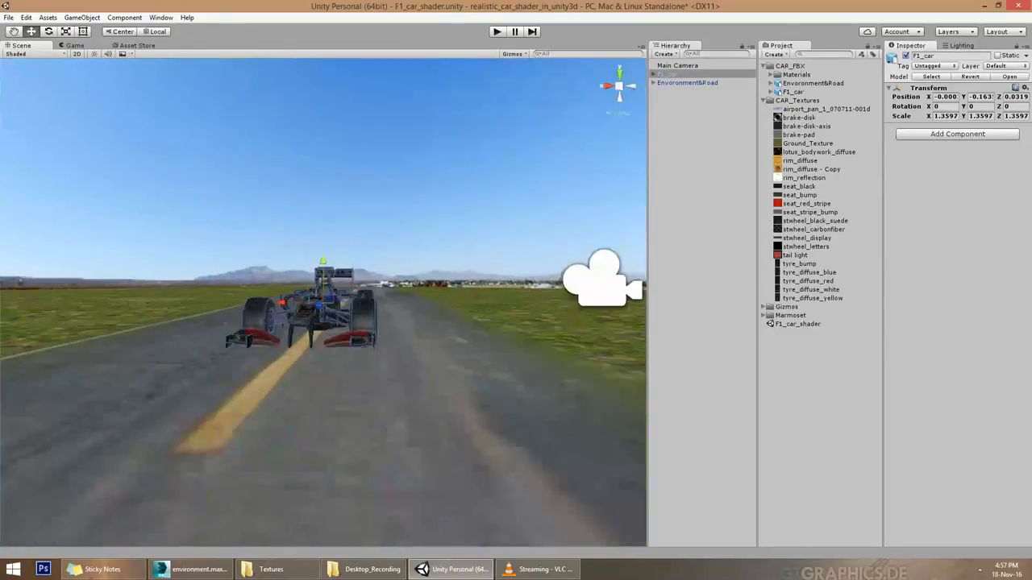
right_click(618, 100)
click(628, 160)
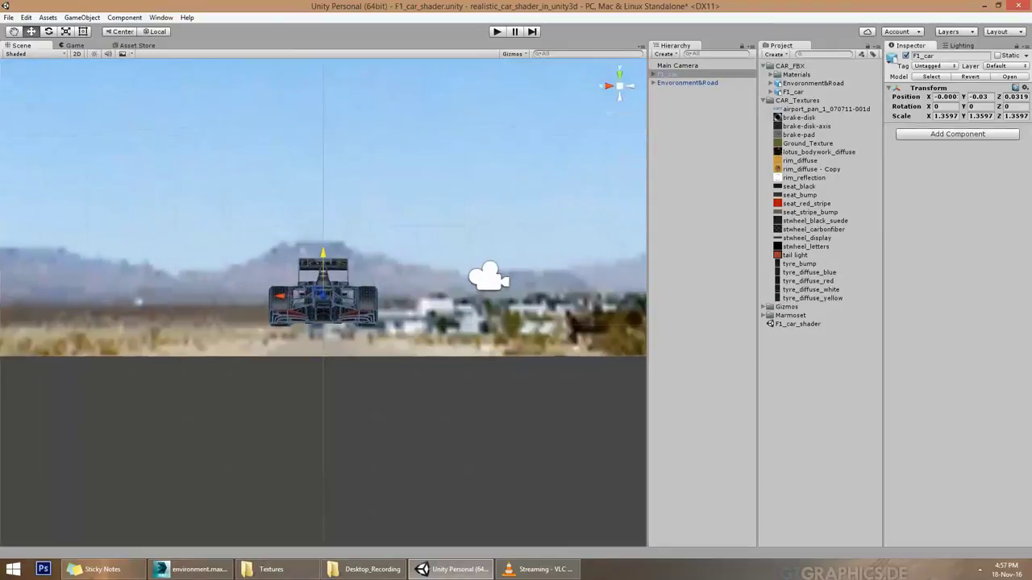
- Try Wireframe, return to Shaded display and view the car from road level
click(33, 53)
click(30, 80)
key(Escape)
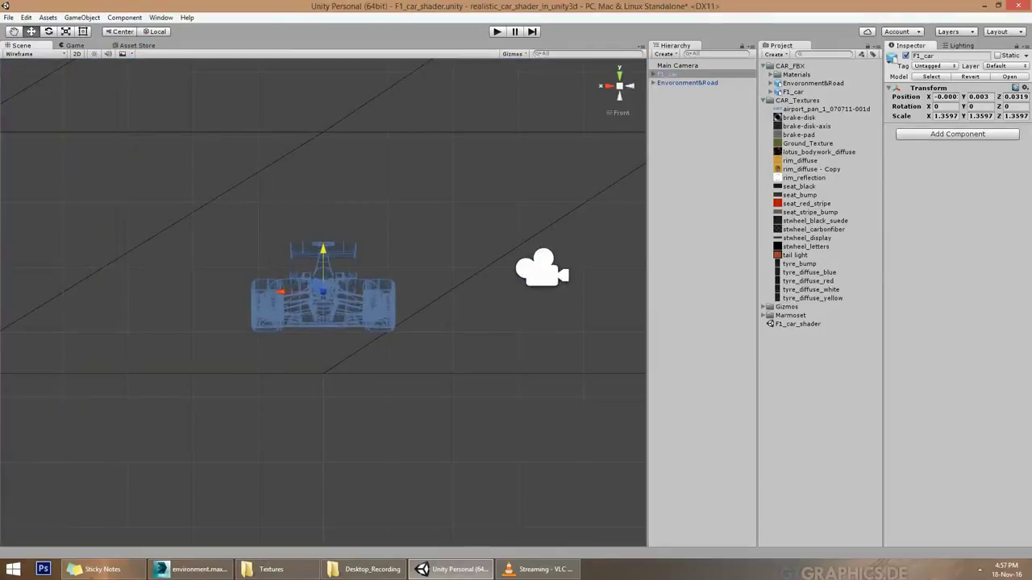
click(32, 53)
click(32, 62)
alt+drag(323, 323, 419, 323)
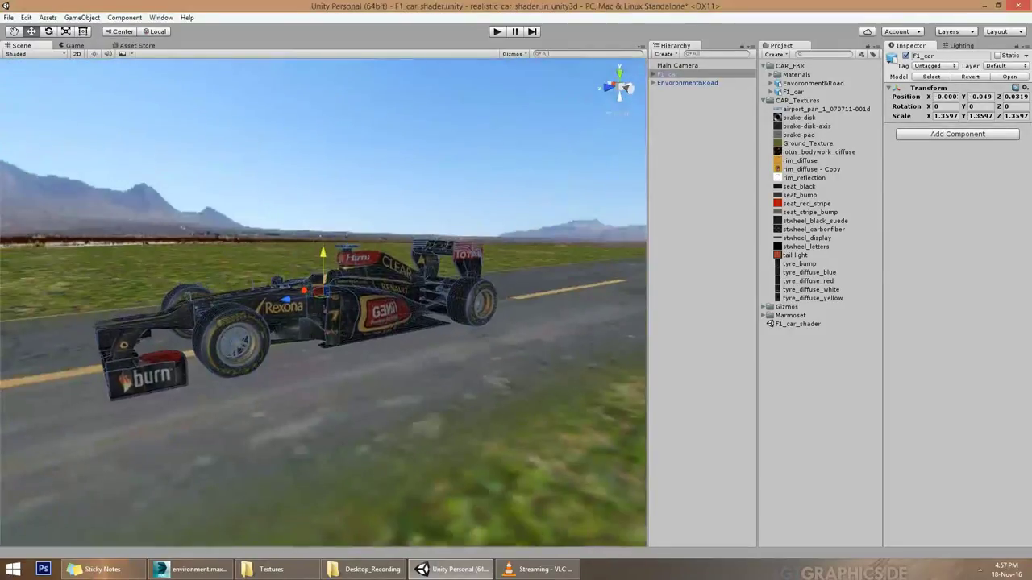
scroll(253, 315, down, 5)
click(253, 315)
mouse_move(253, 315)
alt+mouse_down()
mouse_move(392, 391)
mouse_move(392, 347)
alt+mouse_up()
alt+drag(323, 322, 242, 322)
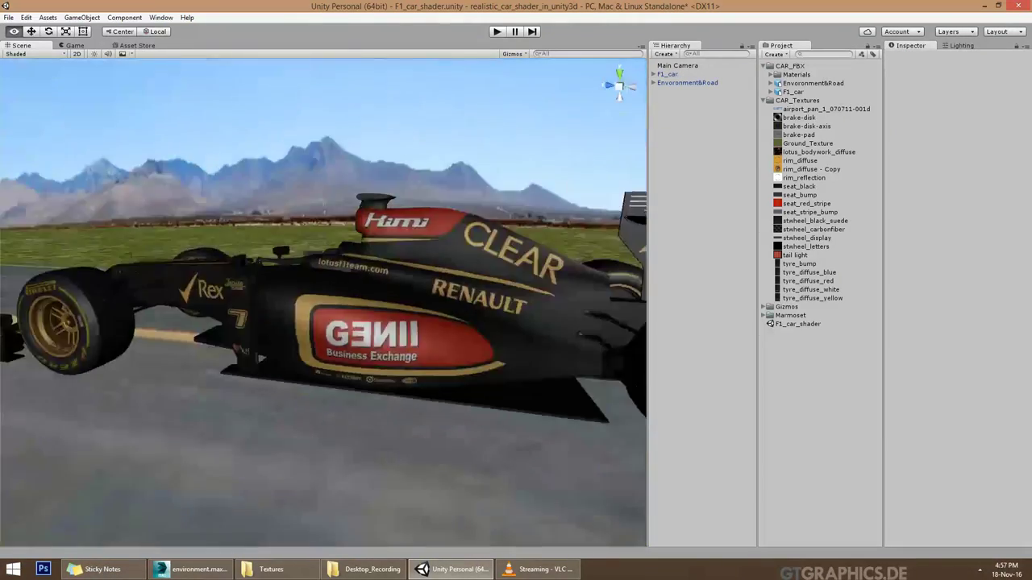
scroll(323, 303, up, 5)
alt+drag(212, 250, 484, 233)
alt+drag(323, 306, 556, 298)
- Deactivate the Environment&Road group and save the scene
click(556, 363)
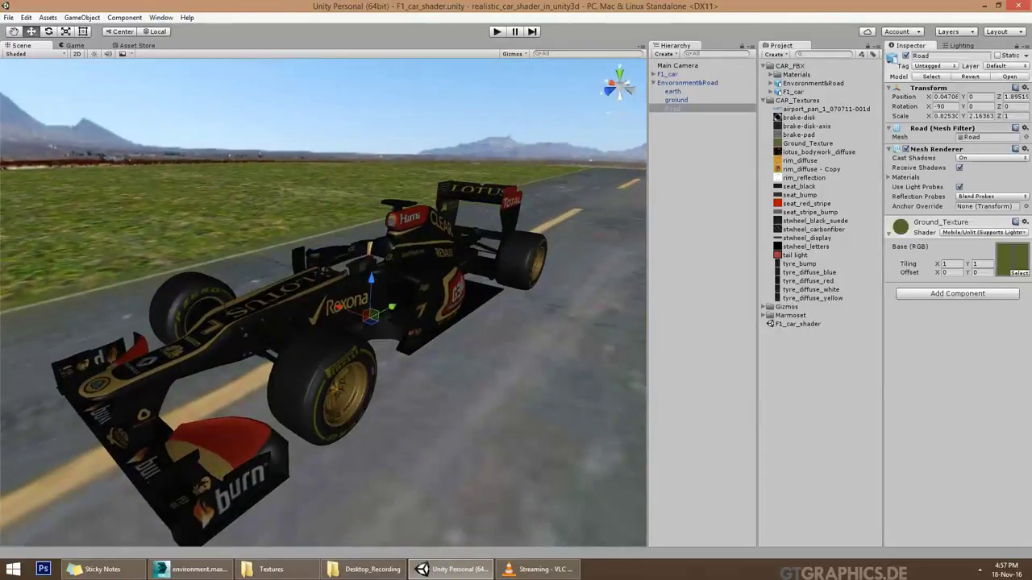
click(522, 256)
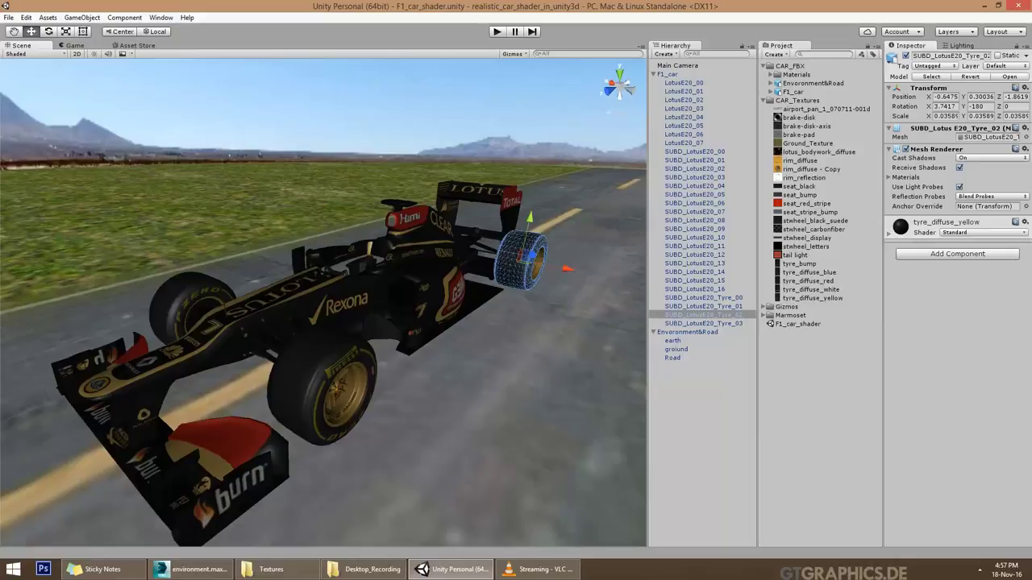
click(687, 331)
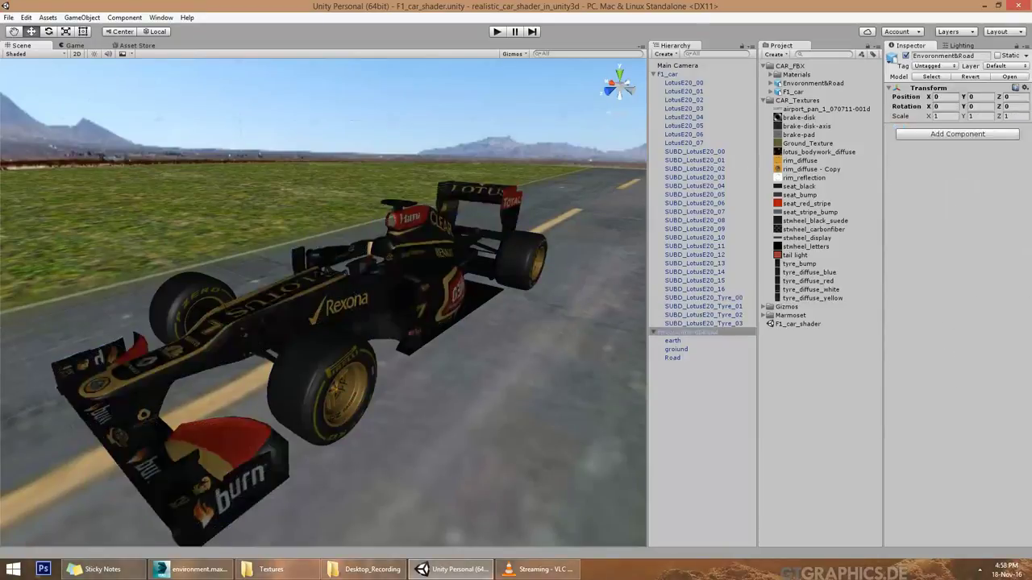
key(alt+shift+a)
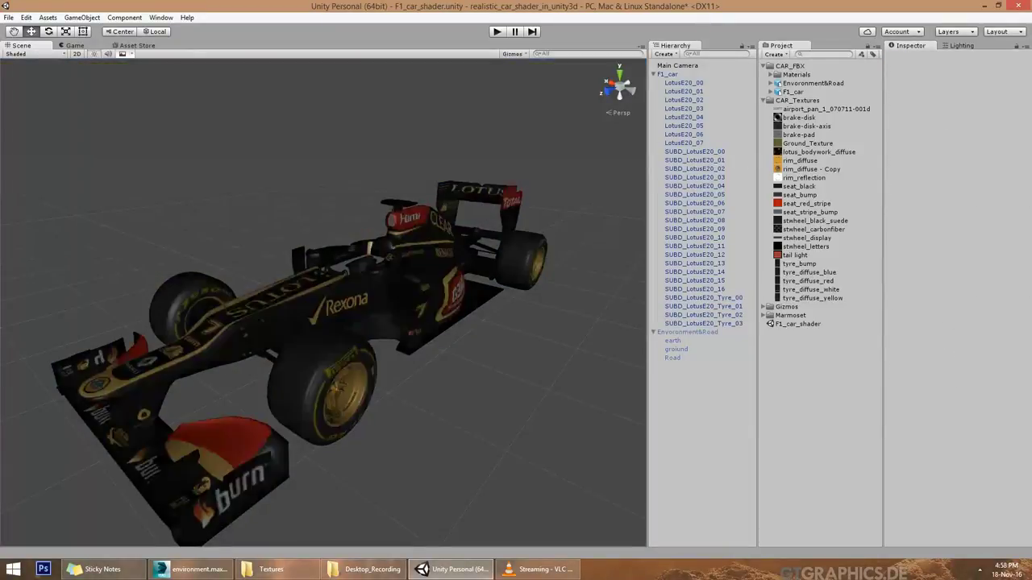
key(ctrl+s)
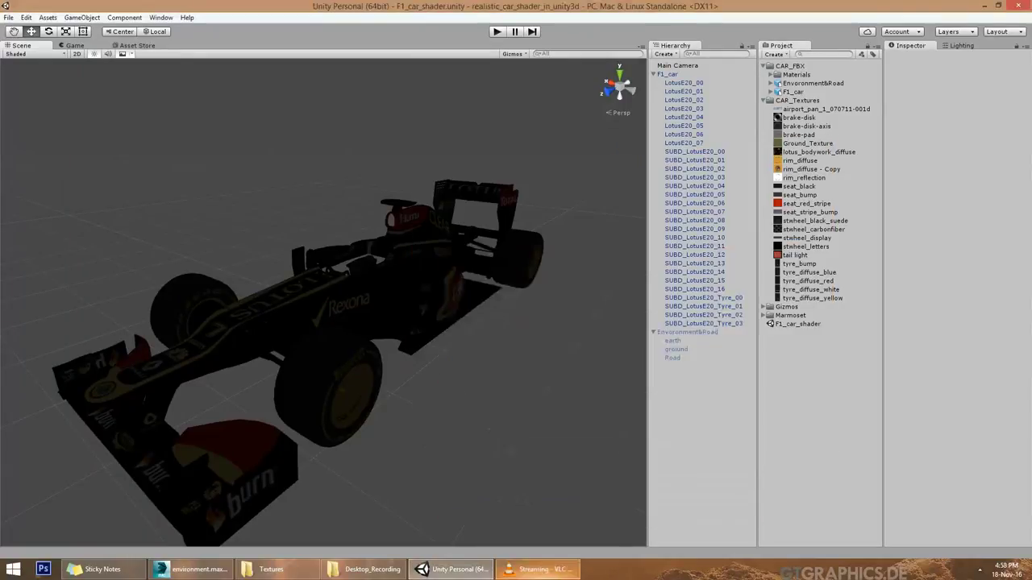
- Expand the Marmoset folder and open the Skyshop window
click(770, 315)
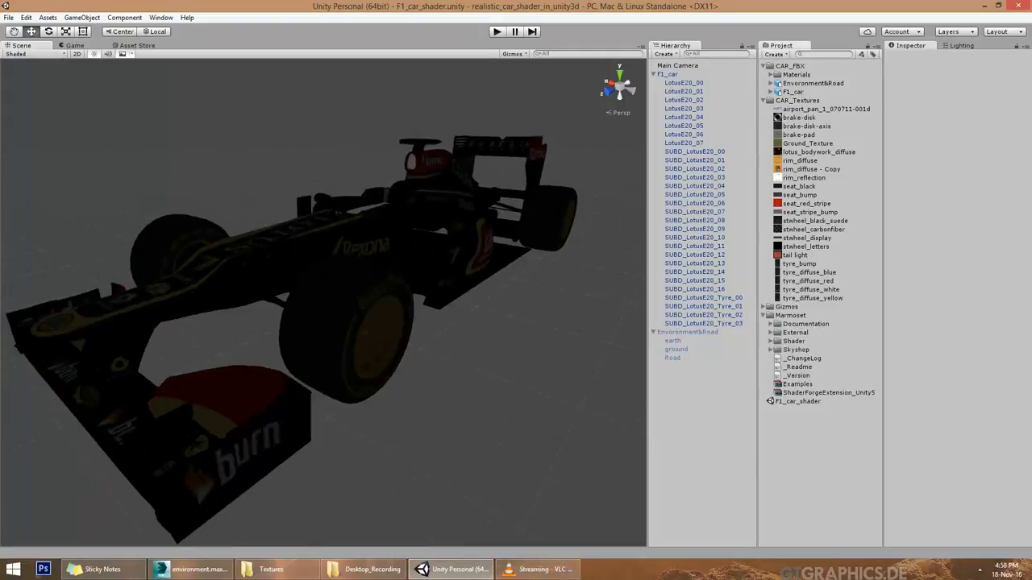
click(160, 17)
click(174, 73)
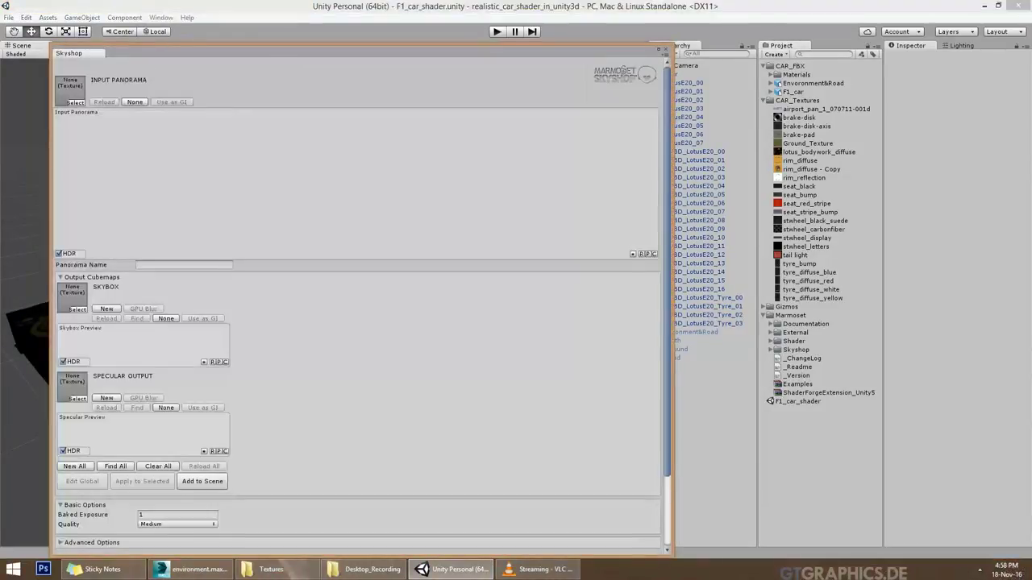
scroll(314, 298, down, 3)
scroll(315, 298, up, 2)
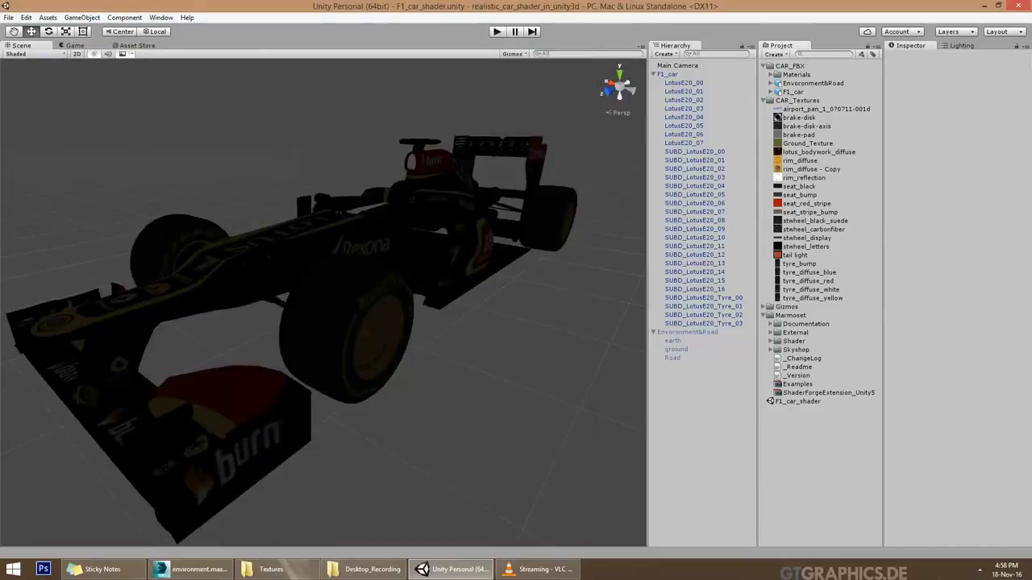
- Reveal Marmoset's Examples in File Explorer and extract Examples.zip in place
click(797, 383)
right_click(797, 383)
click(815, 199)
right_click(201, 242)
click(247, 280)
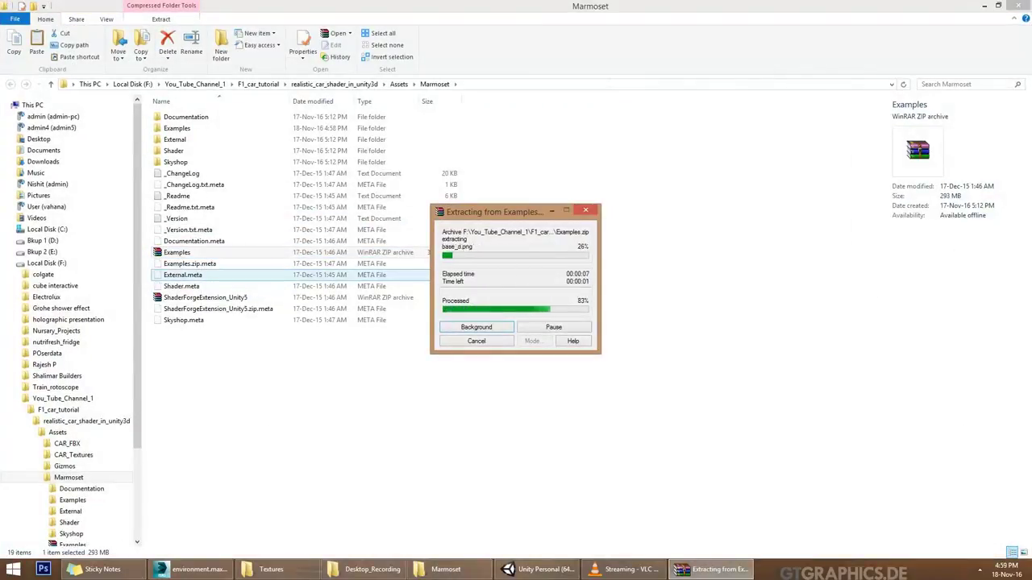
- Open Examples > Examples > Sky Prefabs to check its 14 prefabs, then close Explorer
double_click(177, 128)
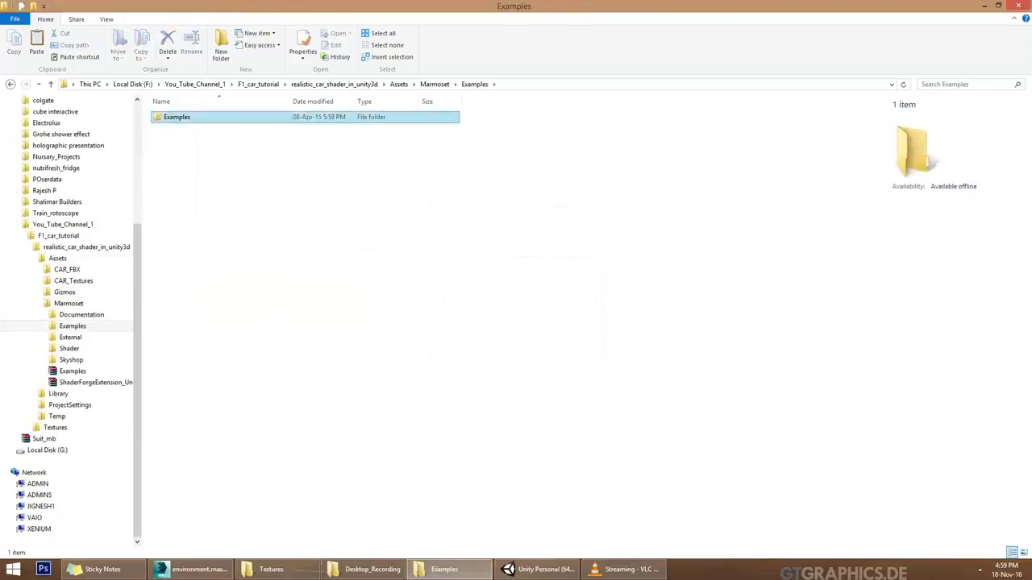
double_click(172, 117)
double_click(179, 196)
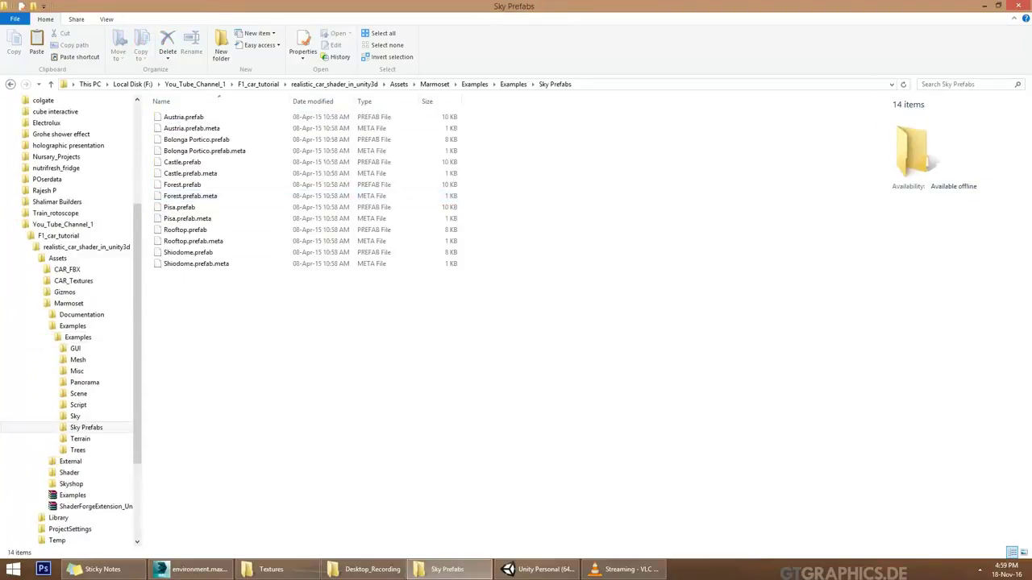
key(alt+F4)
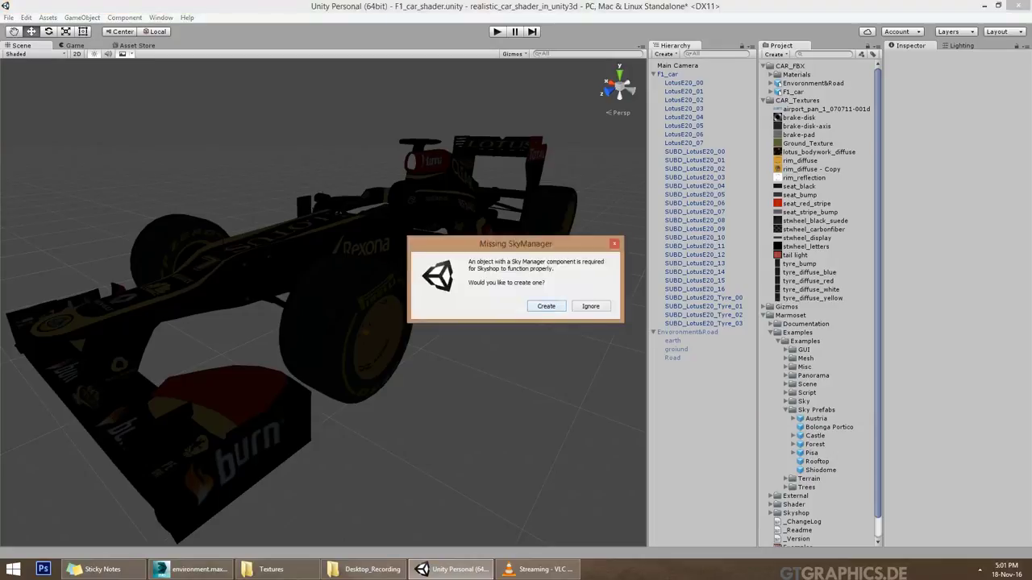
- Create the Sky Manager for the Austria sky and show the skybox in the Scene view
key(Return)
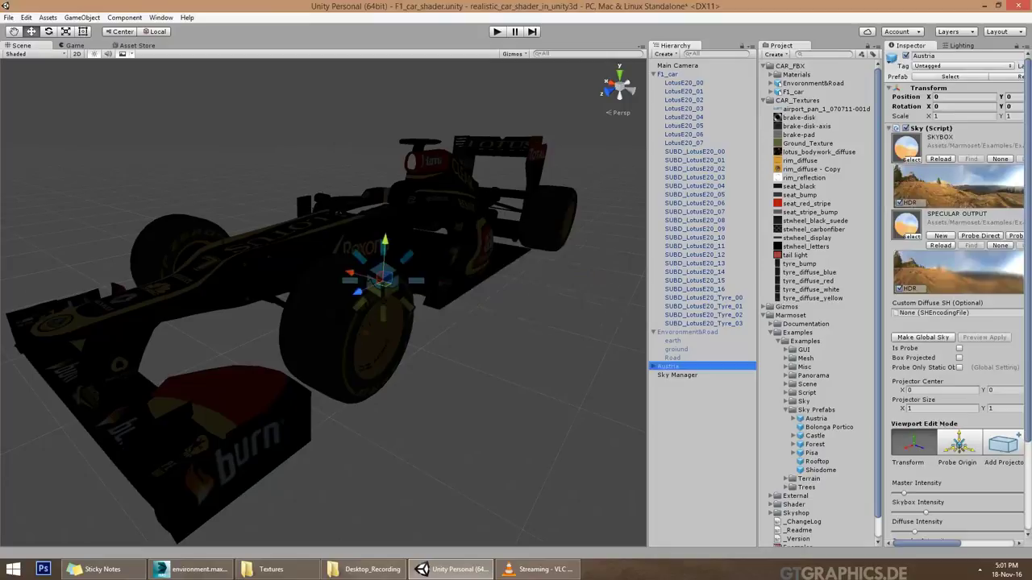
alt+drag(323, 298, 371, 298)
scroll(354, 339, up, 3)
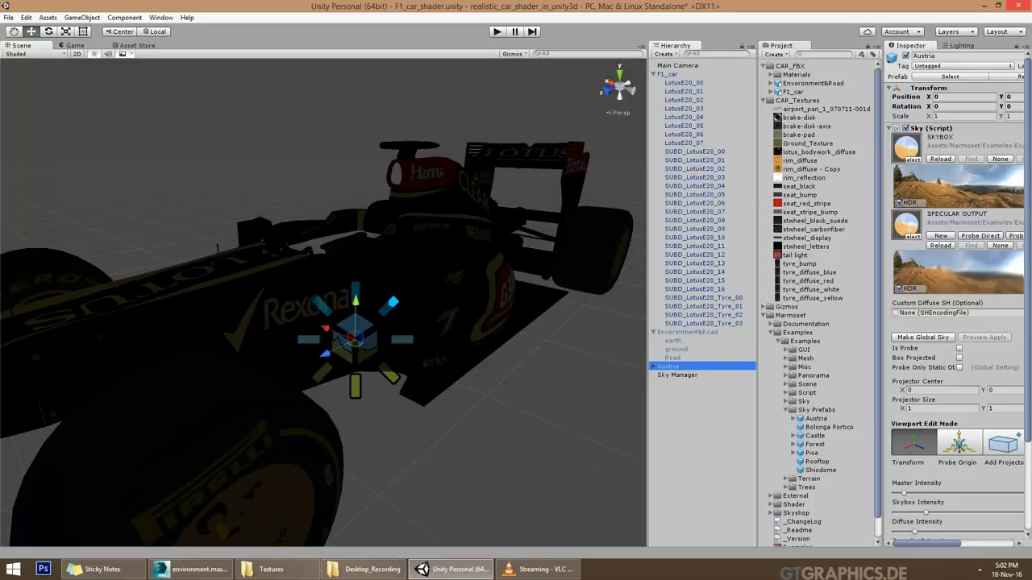
click(122, 54)
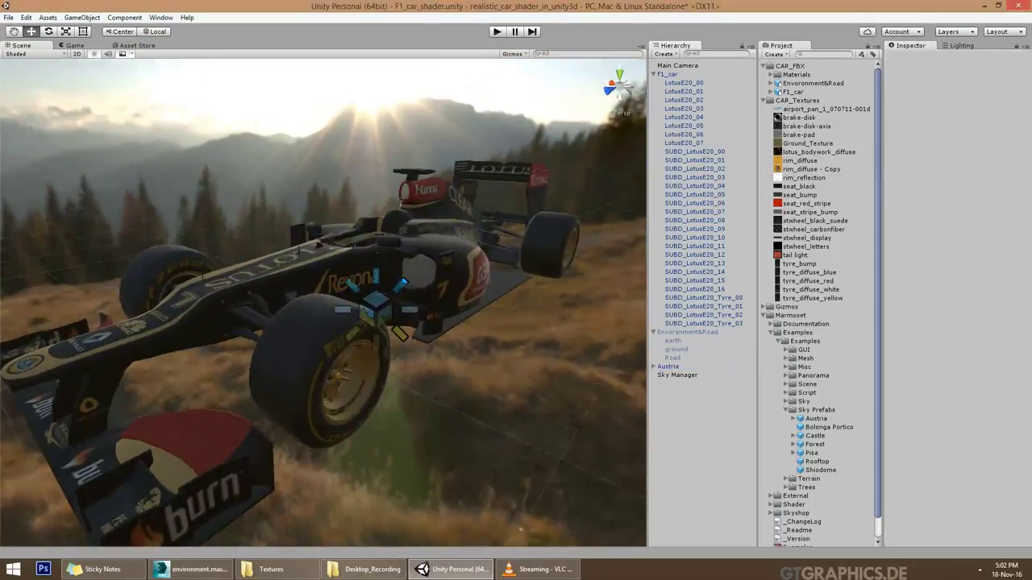
- Reactivate the Environment&Road group so the road reappears beneath the car
click(685, 332)
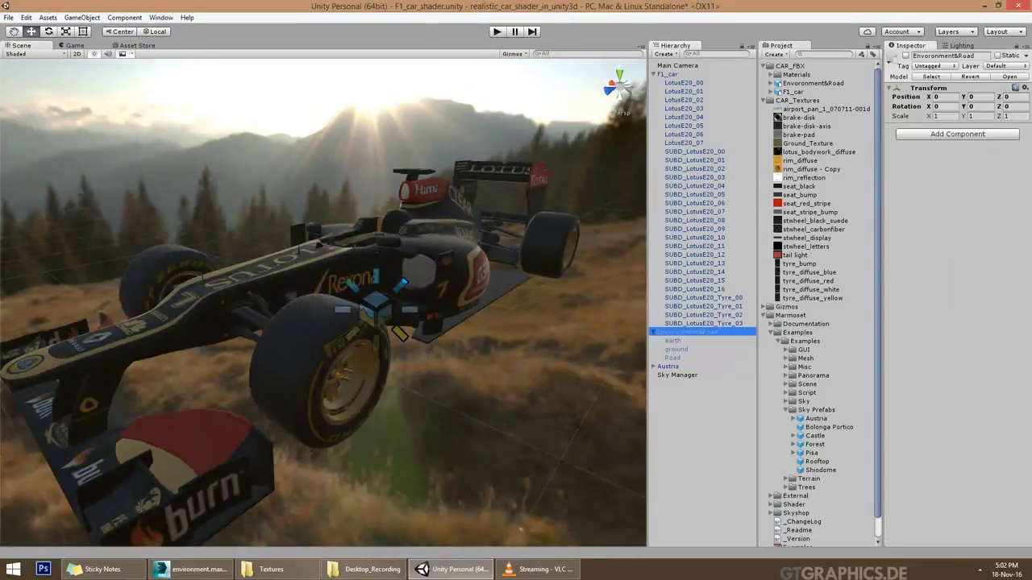
click(906, 55)
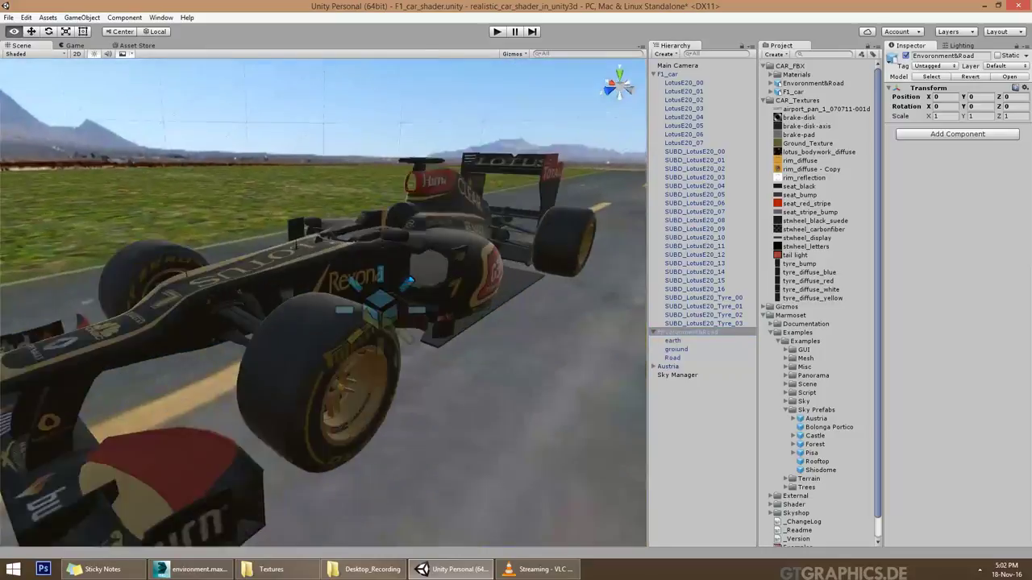
click(677, 374)
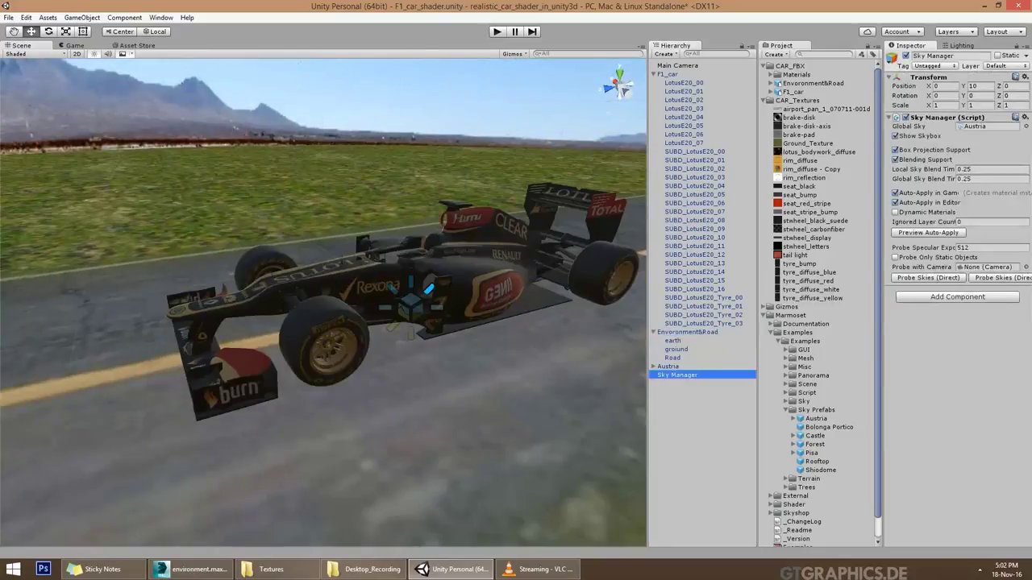
click(686, 332)
alt+drag(323, 403, 202, 403)
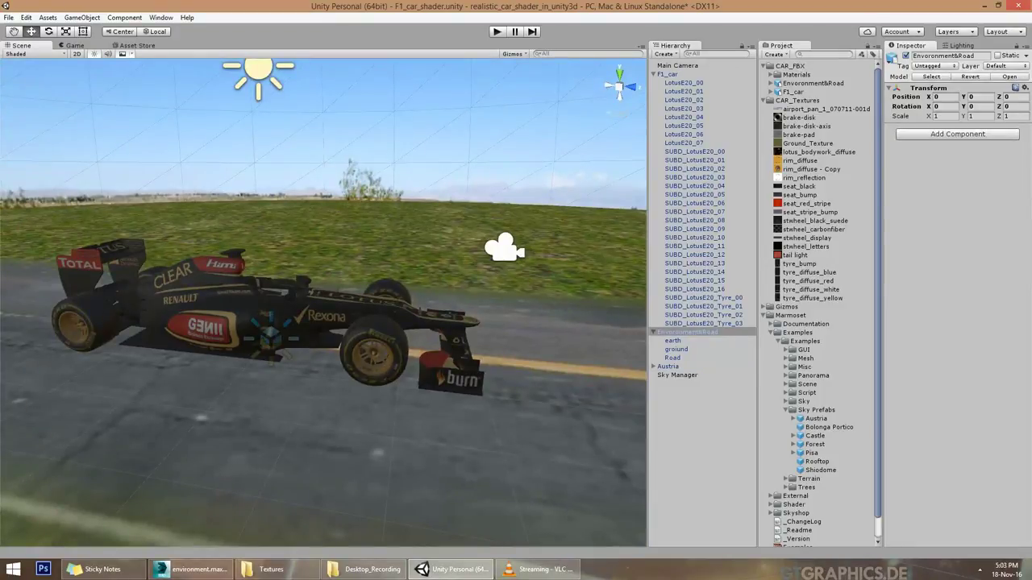
- Select the Austria directional light and rotate it to cast shadows across the road
double_click(668, 73)
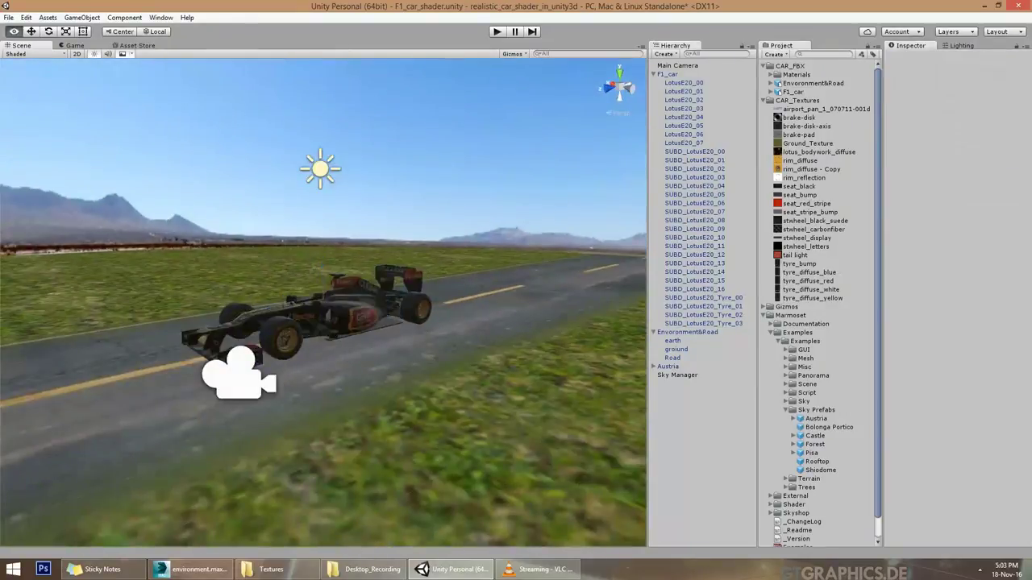
right_click(691, 202)
click(320, 167)
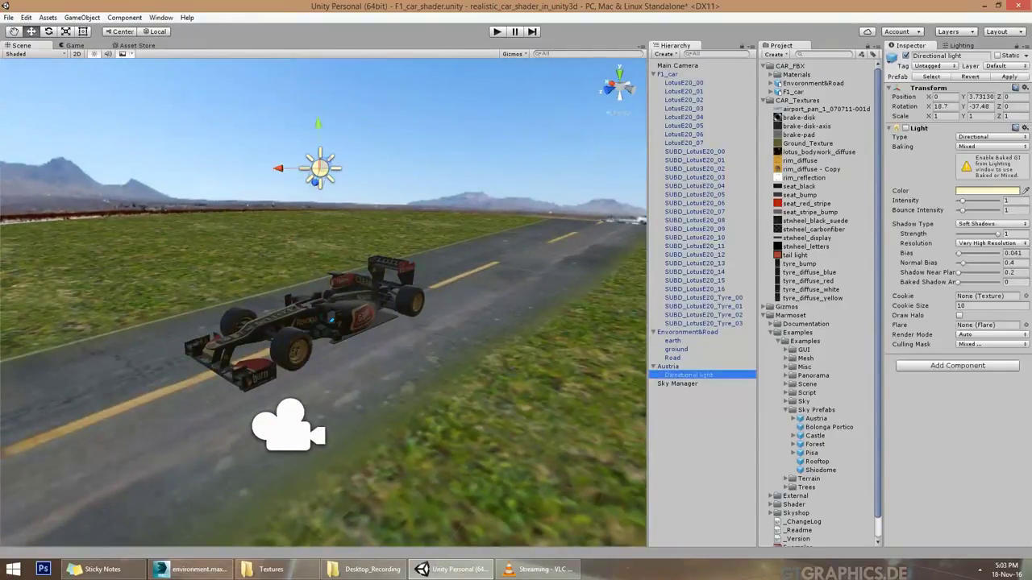
alt+drag(323, 298, 242, 266)
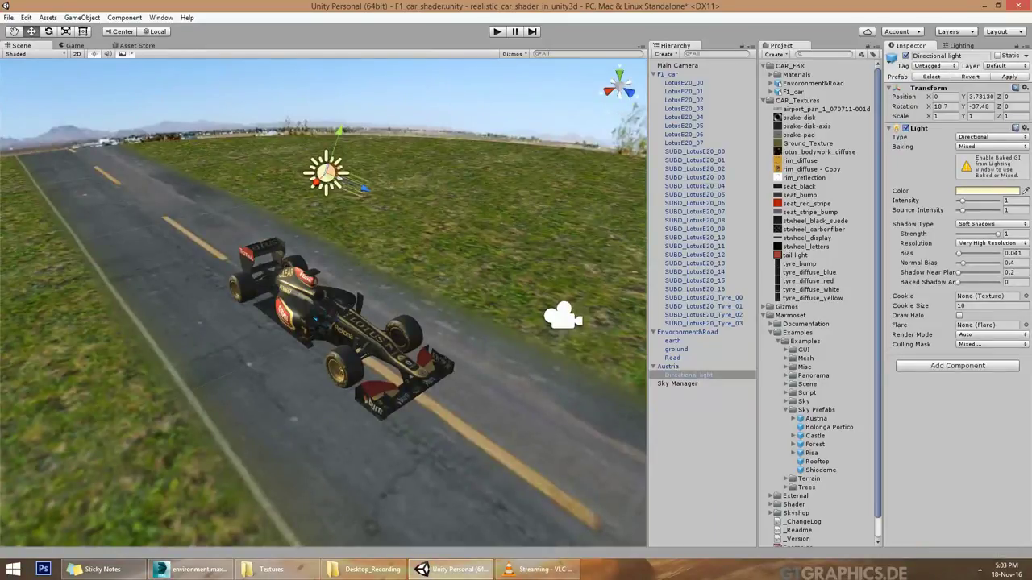
mouse_move(242, 266)
alt+mouse_down()
mouse_move(72, 274)
mouse_move(33, 241)
alt+mouse_up()
mouse_move(347, 154)
mouse_down()
mouse_move(355, 166)
mouse_move(322, 354)
mouse_move(347, 419)
mouse_up()
- Set the Road material smoothness to 0 and lower the car body's specular sharpness
click(671, 358)
drag(978, 290, 958, 290)
alt+drag(346, 420, 378, 419)
click(983, 233)
click(968, 240)
click(963, 268)
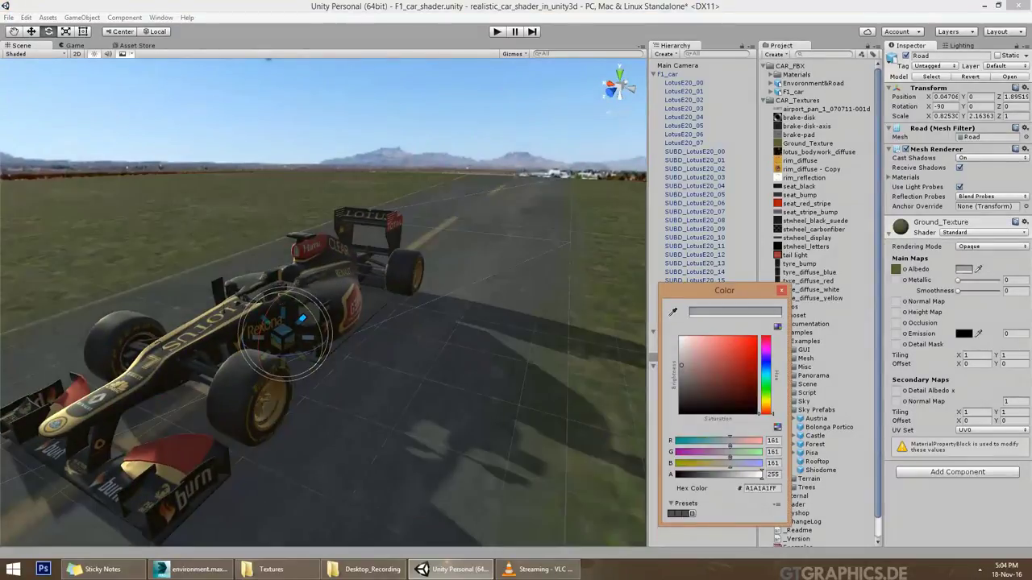
click(780, 290)
click(935, 226)
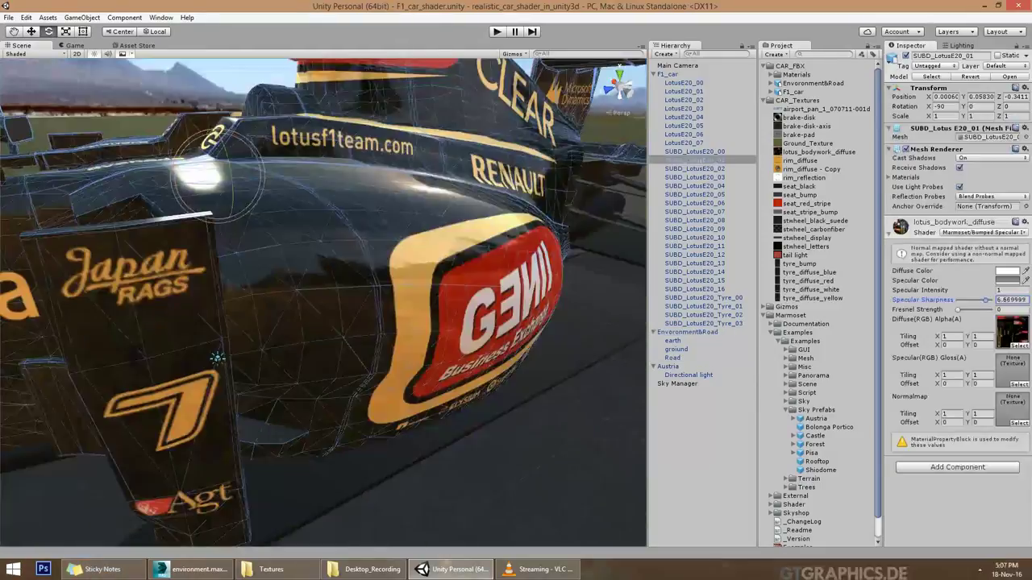
drag(985, 300, 976, 310)
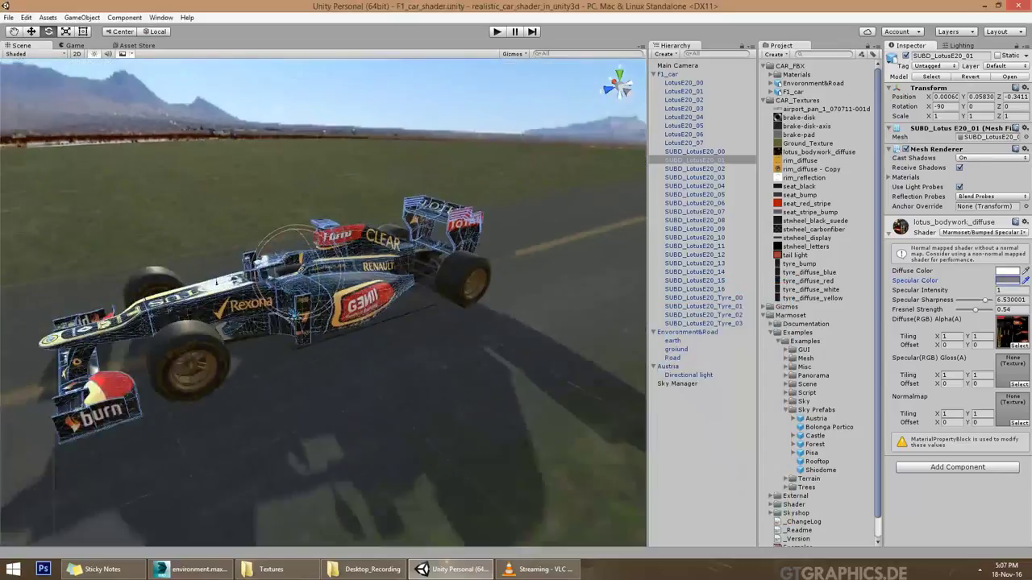
- Select the car's front tyre and frame the view on it
click(687, 331)
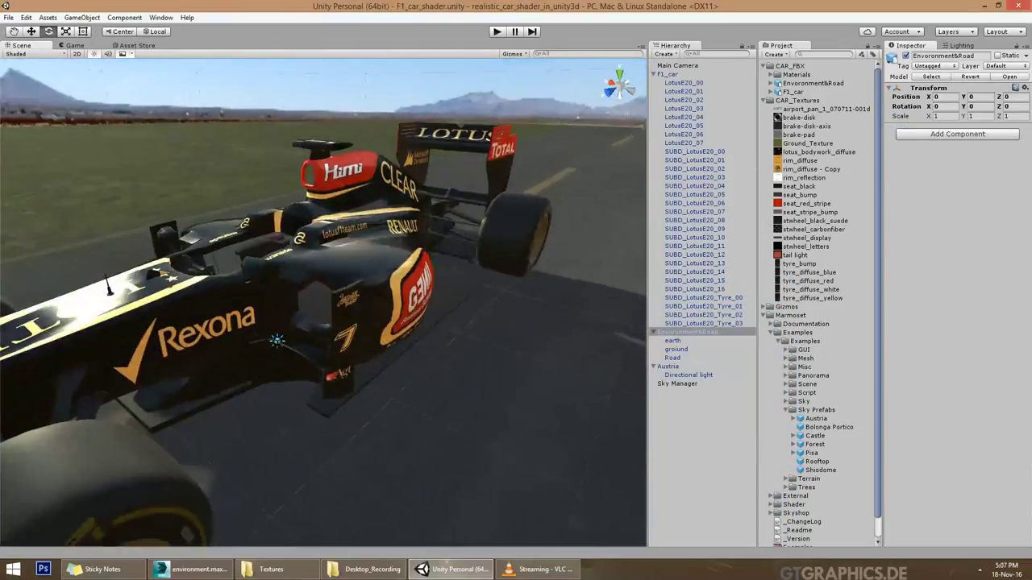
mouse_move(277, 341)
alt+mouse_down()
mouse_move(296, 345)
mouse_move(361, 298)
mouse_move(299, 359)
alt+mouse_up()
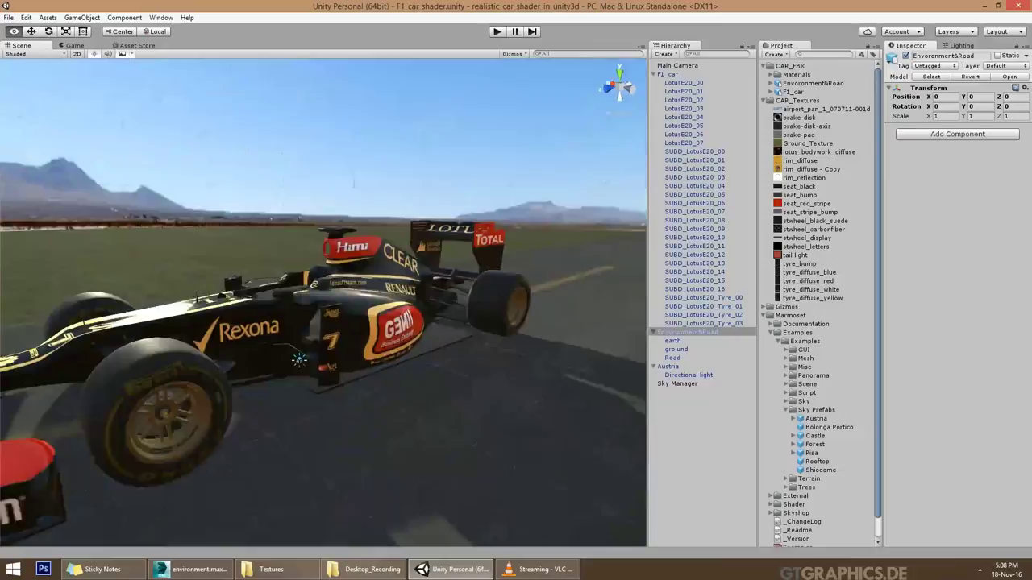
click(299, 359)
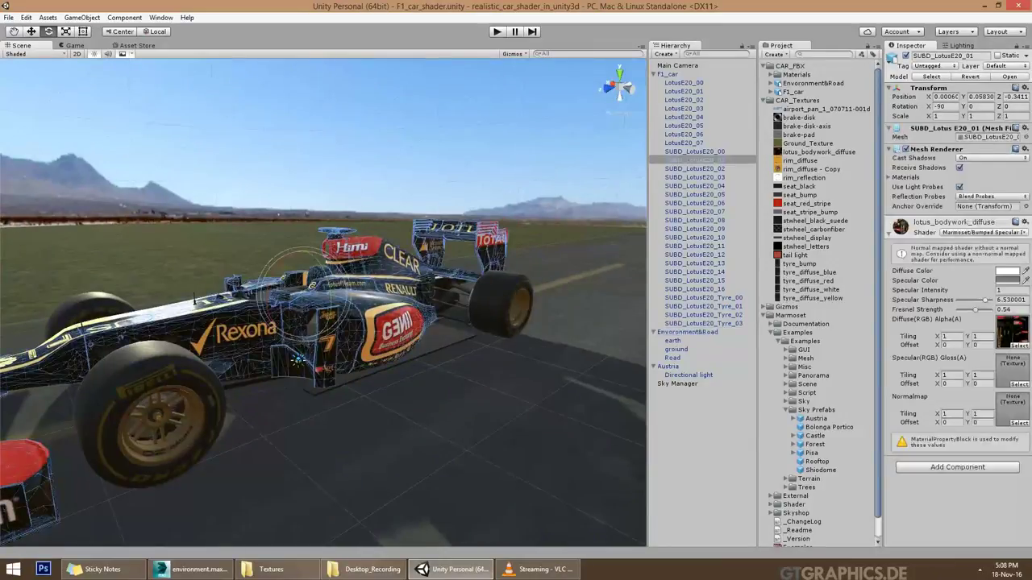
alt+drag(298, 359, 338, 346)
click(276, 387)
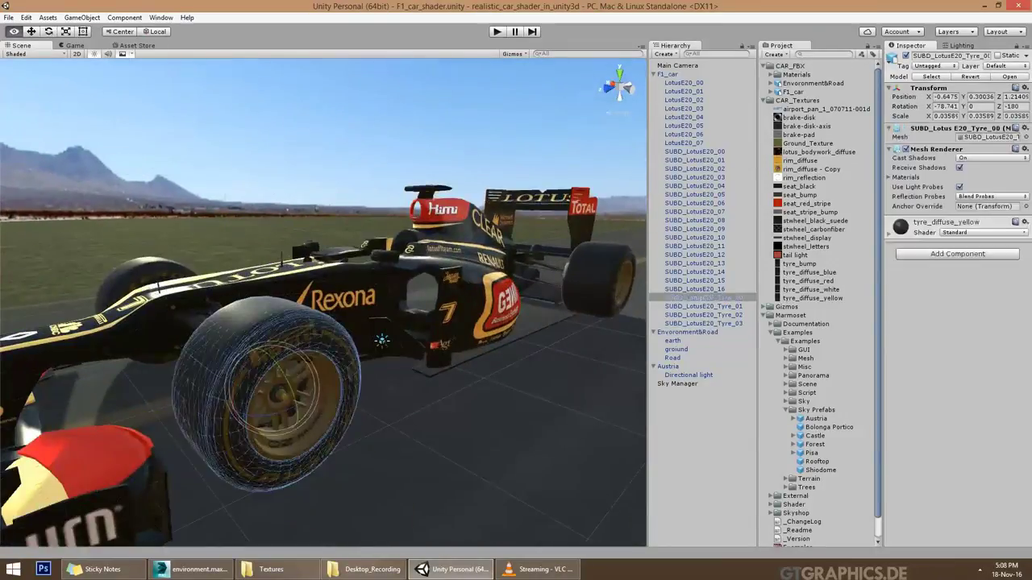
key(f)
- Give tyre_diffuse_yellow the Marmoset Bumped Specular shader with white diffuse and near-black specular
click(990, 232)
mouse_move(944, 291)
click(862, 315)
click(1007, 271)
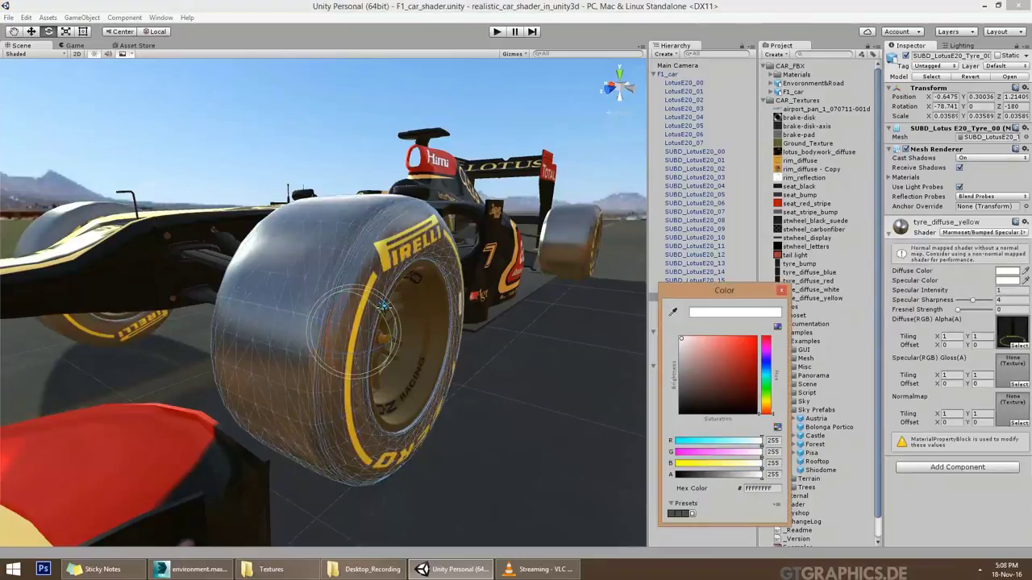
drag(681, 338, 682, 413)
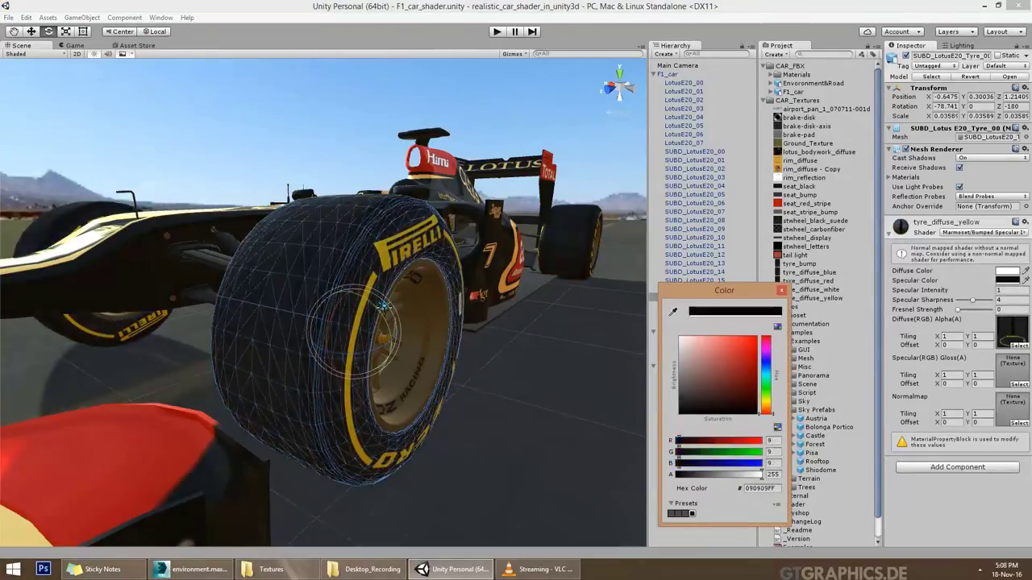
click(780, 291)
click(1012, 331)
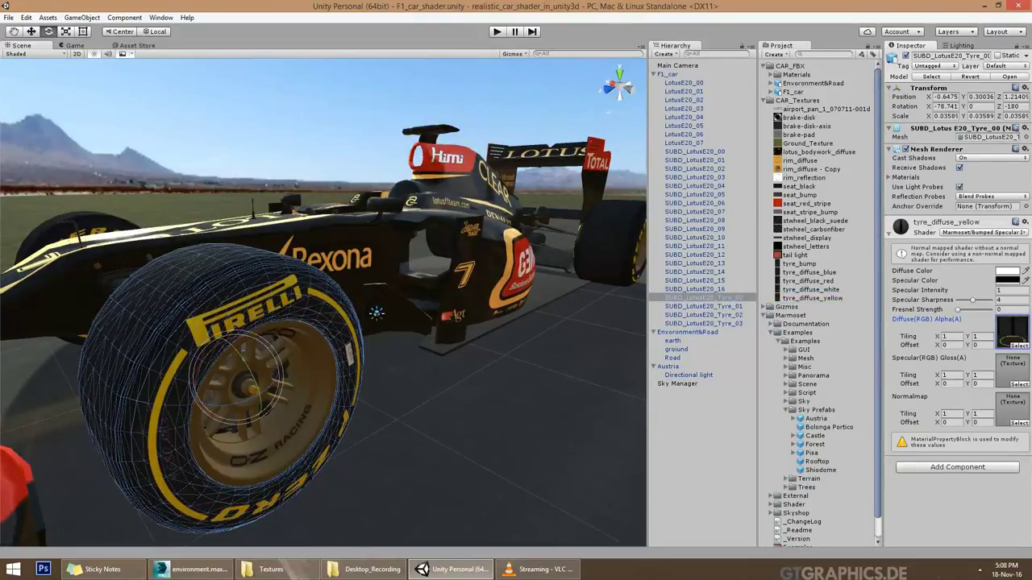
- Select the suspension arms and try a dark red albedo tint on GlossyBlack
click(689, 331)
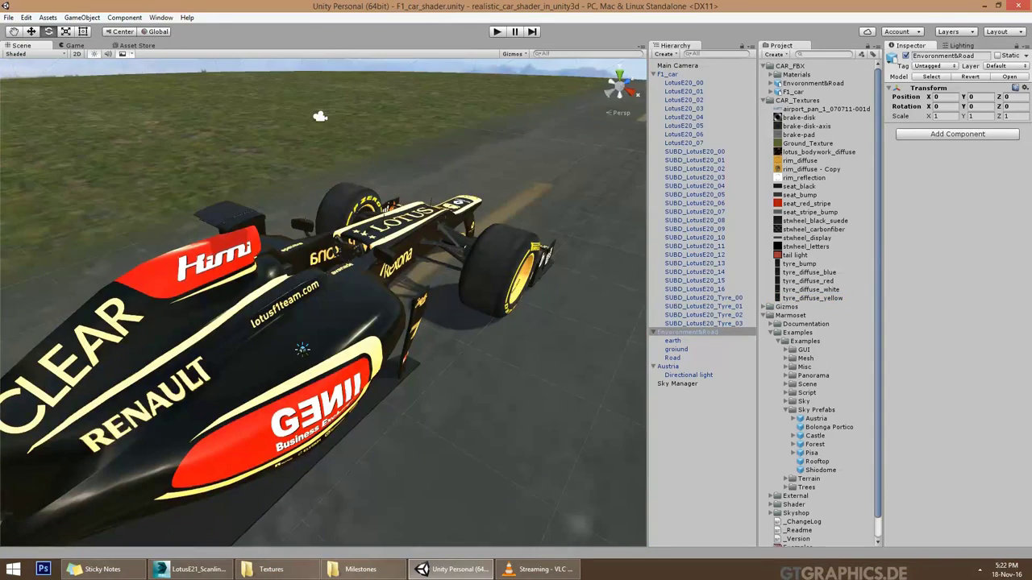
mouse_move(320, 116)
alt+mouse_down()
mouse_move(438, 170)
mouse_move(346, 186)
alt+mouse_up()
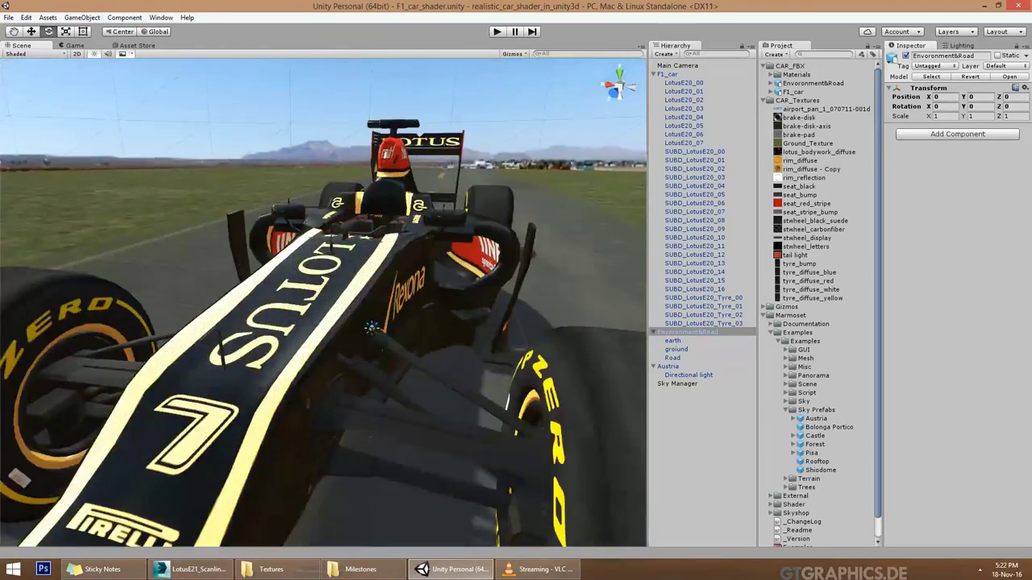
click(403, 378)
click(900, 255)
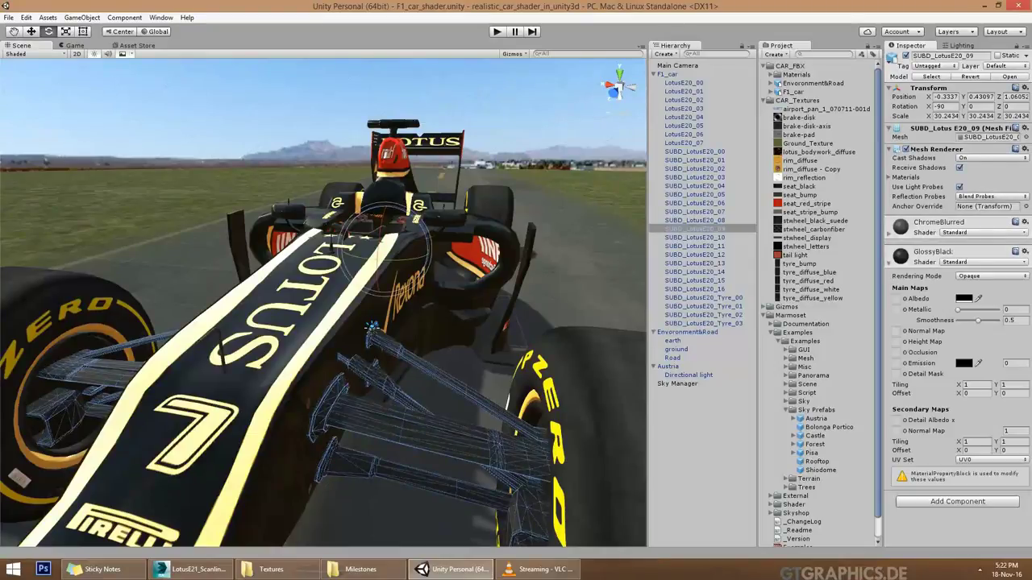
click(964, 298)
mouse_move(675, 441)
mouse_down()
mouse_move(703, 441)
mouse_move(676, 440)
mouse_up()
- Switch GlossyBlack to Marmoset Bumped Specular with dark grey specular and tuned fresnel strength
click(990, 262)
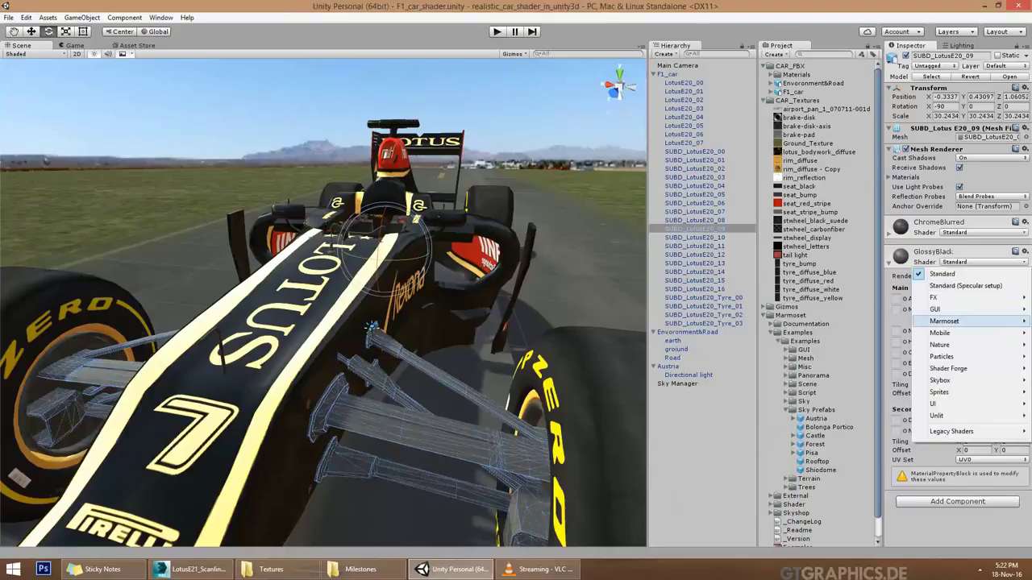
click(854, 332)
drag(958, 339, 987, 338)
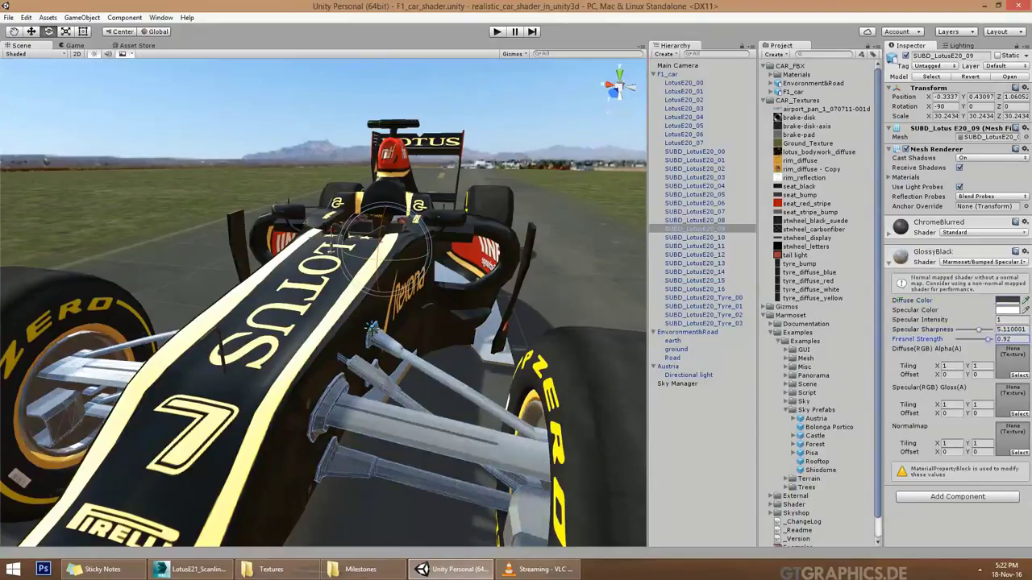
click(1007, 300)
click(1008, 309)
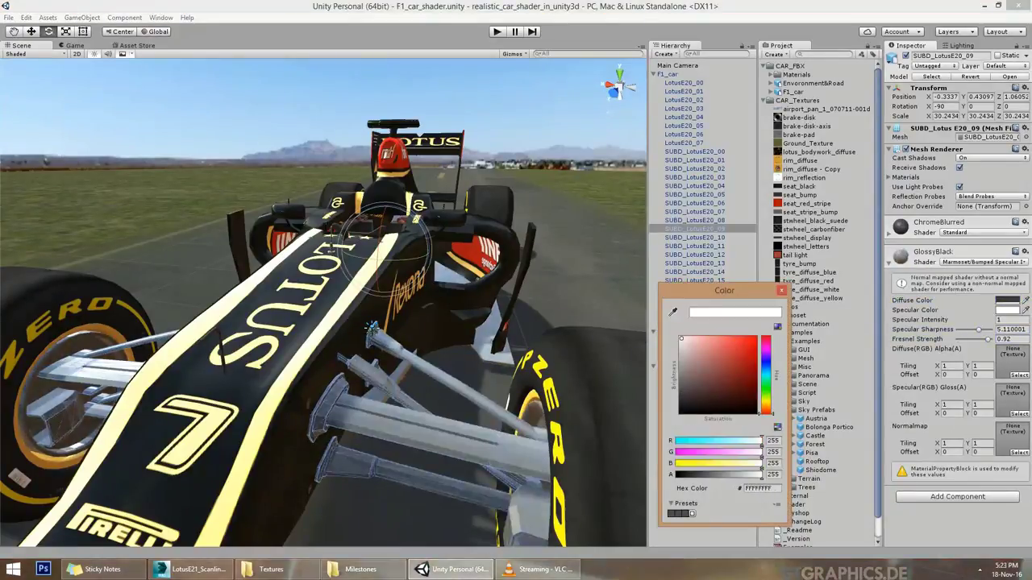
drag(679, 336, 679, 398)
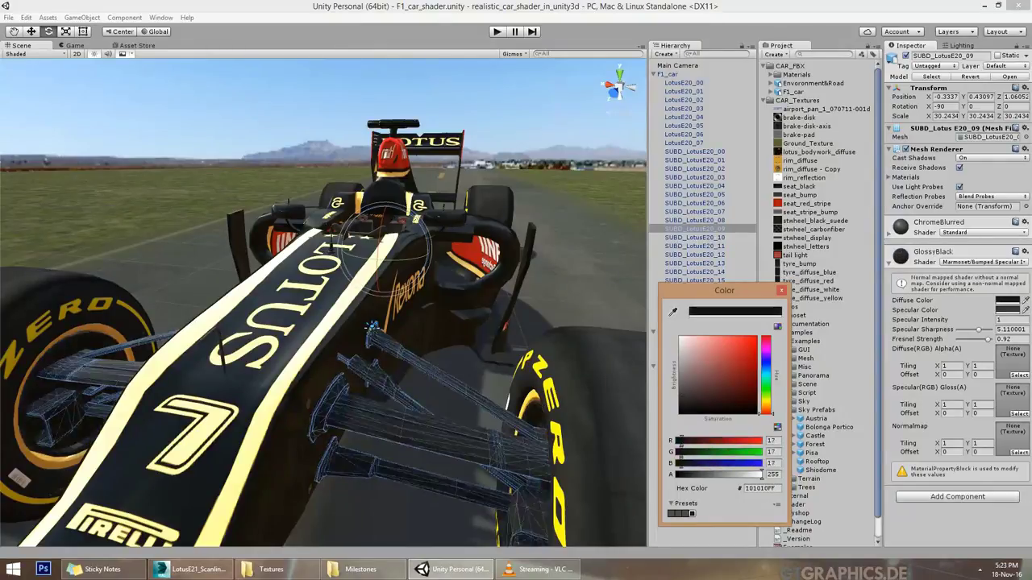
double_click(694, 229)
drag(988, 338, 972, 338)
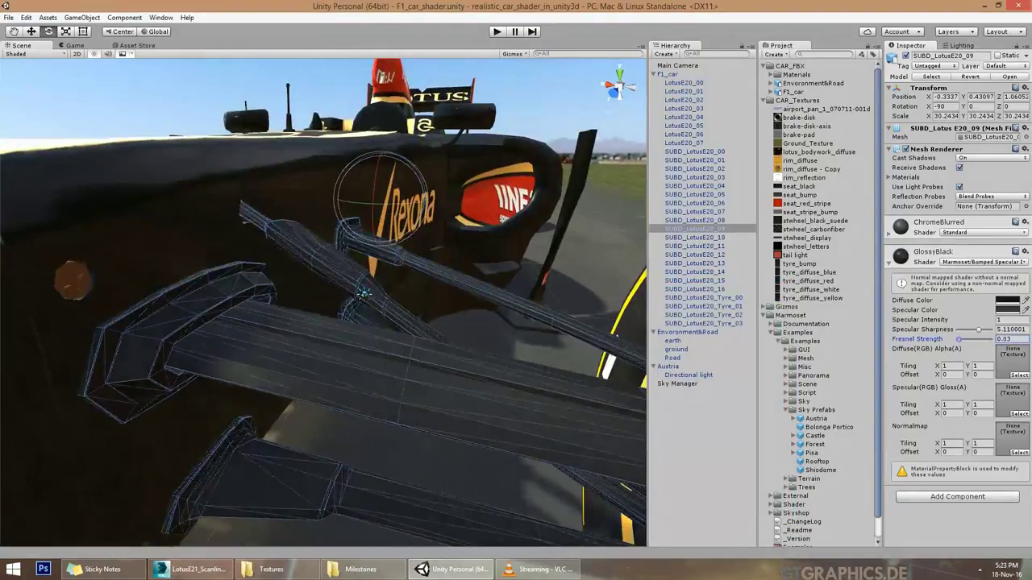
- Select the front wheel rim and the red GENII sidepod panel, adjusting the sidepod's specular colour
mouse_move(322, 306)
alt+mouse_down()
mouse_move(346, 299)
mouse_move(242, 306)
alt+mouse_up()
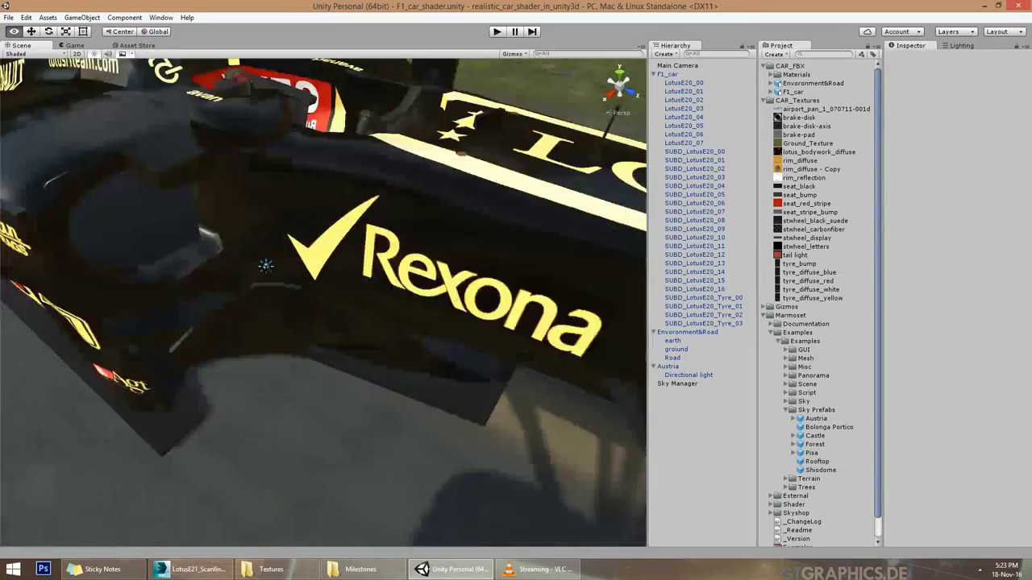
scroll(472, 369, up, 3)
click(472, 369)
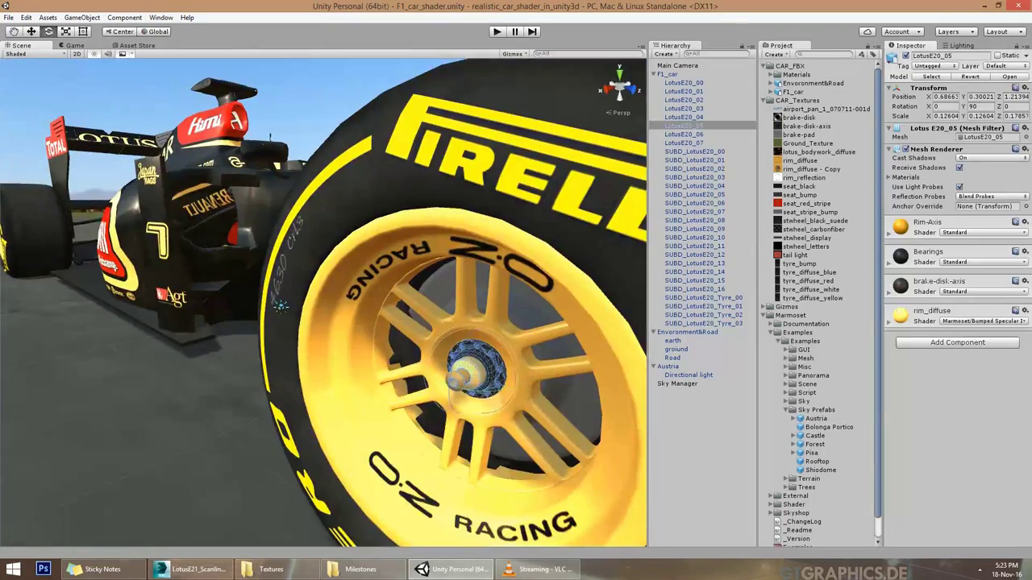
alt+drag(473, 369, 403, 362)
alt+drag(291, 297, 462, 234)
click(461, 234)
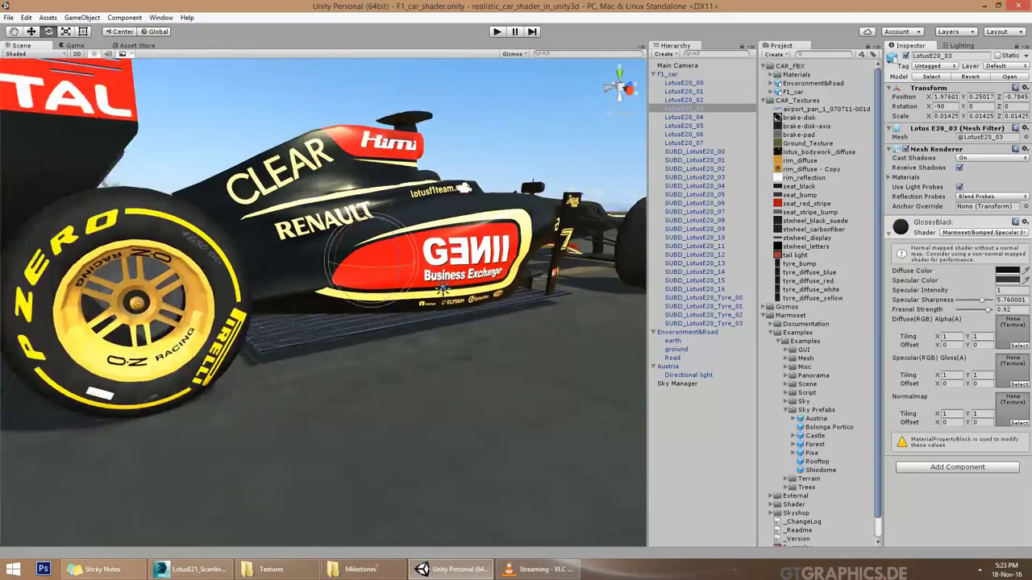
scroll(462, 234, up, 5)
click(1007, 280)
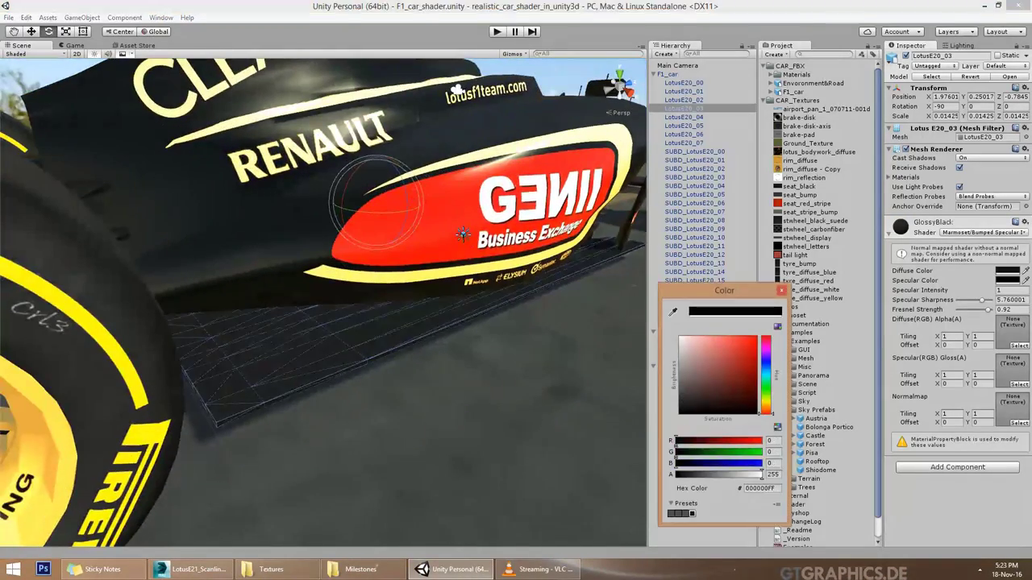
alt+drag(440, 114, 325, 304)
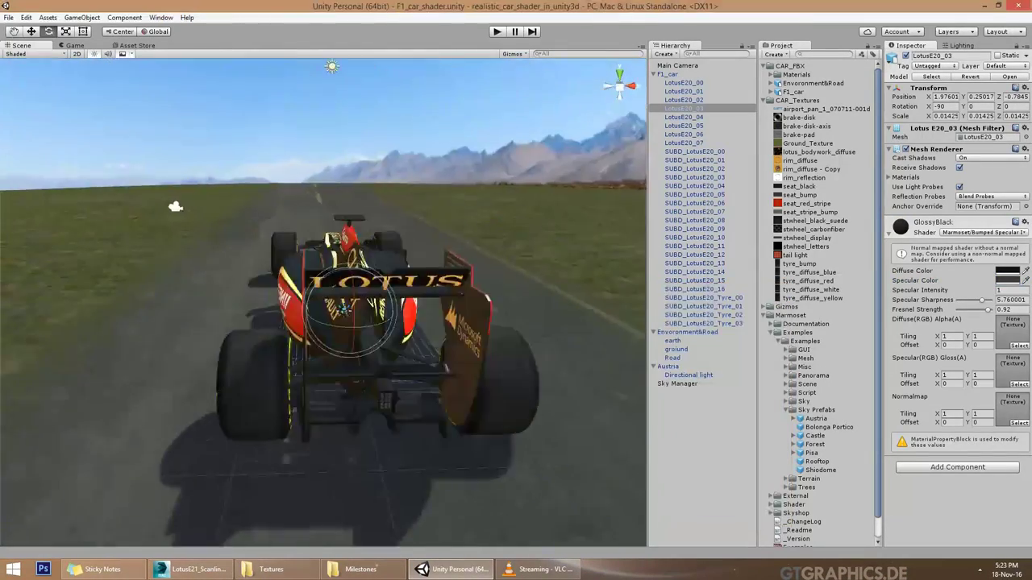
alt+drag(323, 303, 375, 346)
click(376, 347)
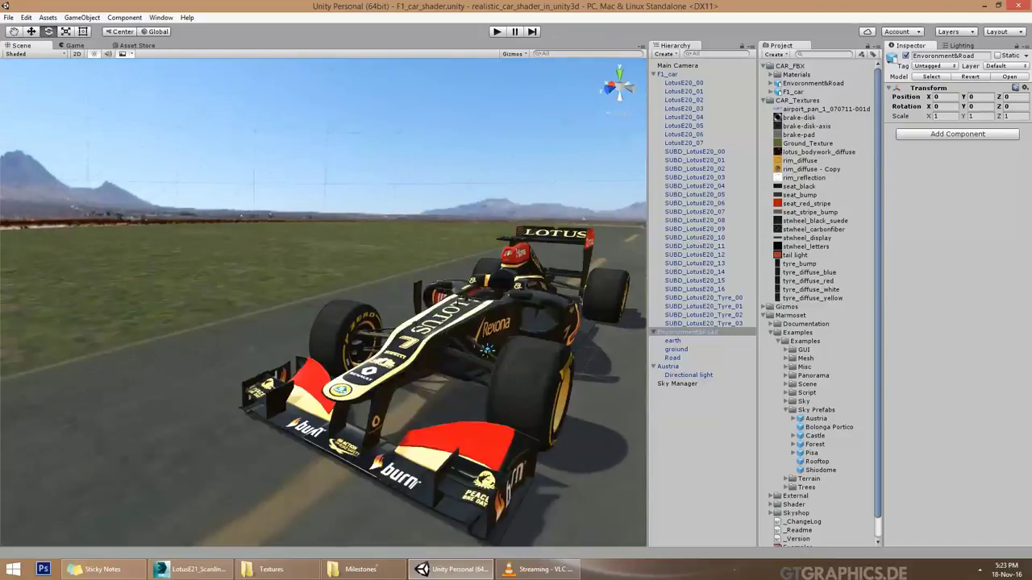
- Change the Directional light colour to a paler cream, hex FFF4D9
alt+drag(376, 346, 302, 61)
click(302, 61)
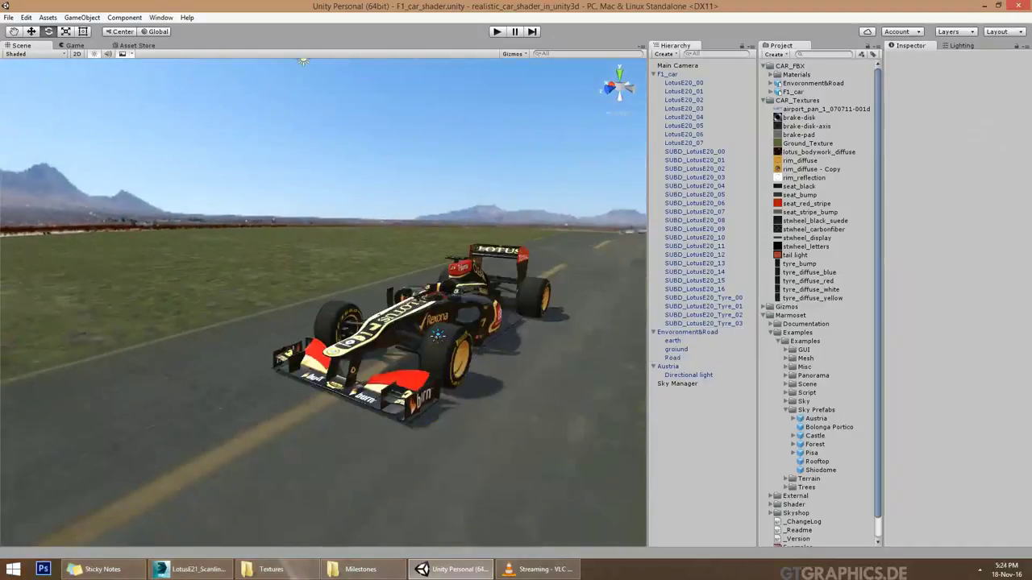
click(302, 61)
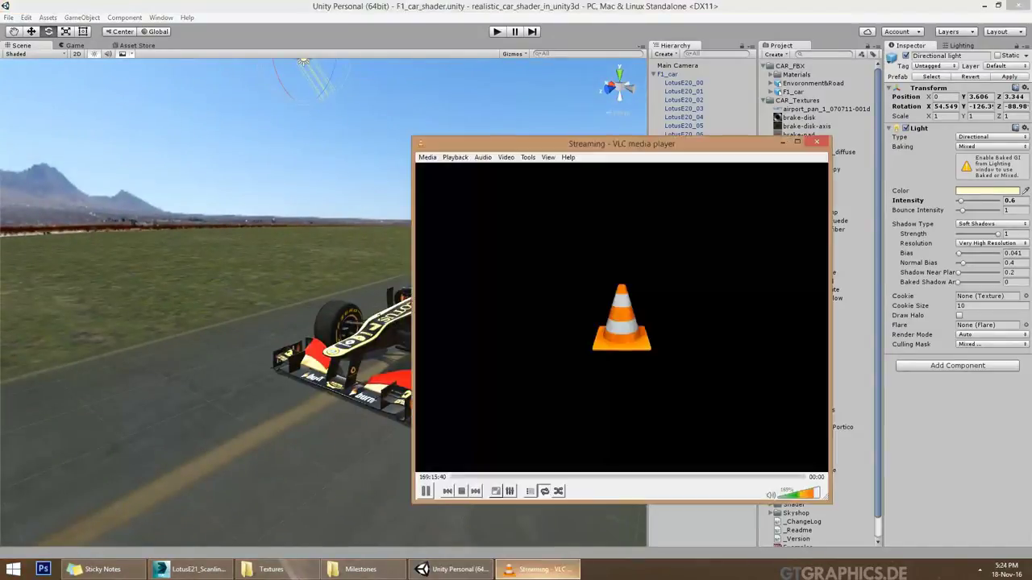
click(987, 191)
drag(766, 401, 766, 400)
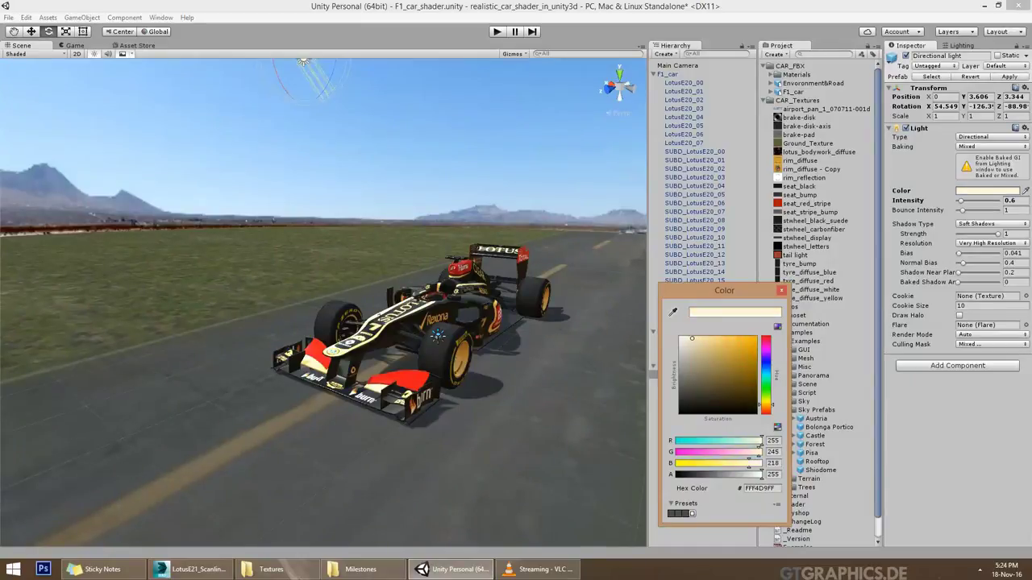
key(Escape)
alt+drag(322, 306, 201, 306)
click(484, 451)
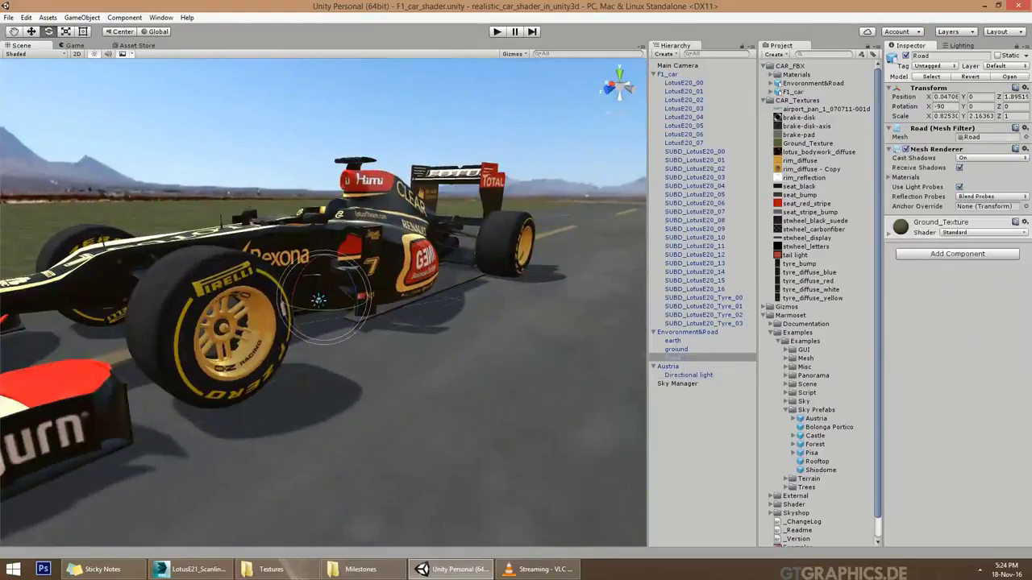
- Create a Terrain and move it to X -194.9, Z -206.6 beneath the road
right_click(704, 246)
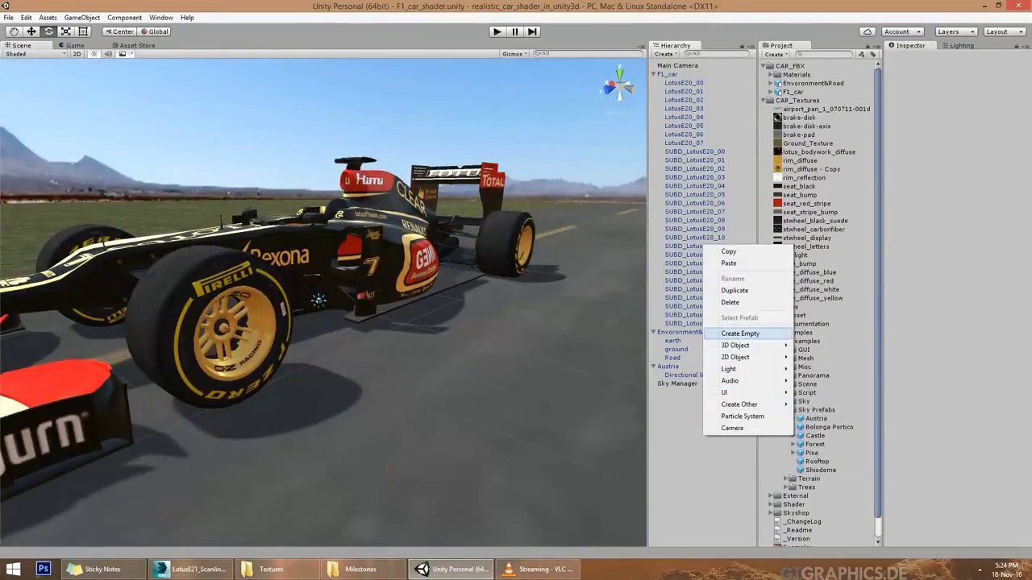
click(81, 17)
mouse_move(97, 113)
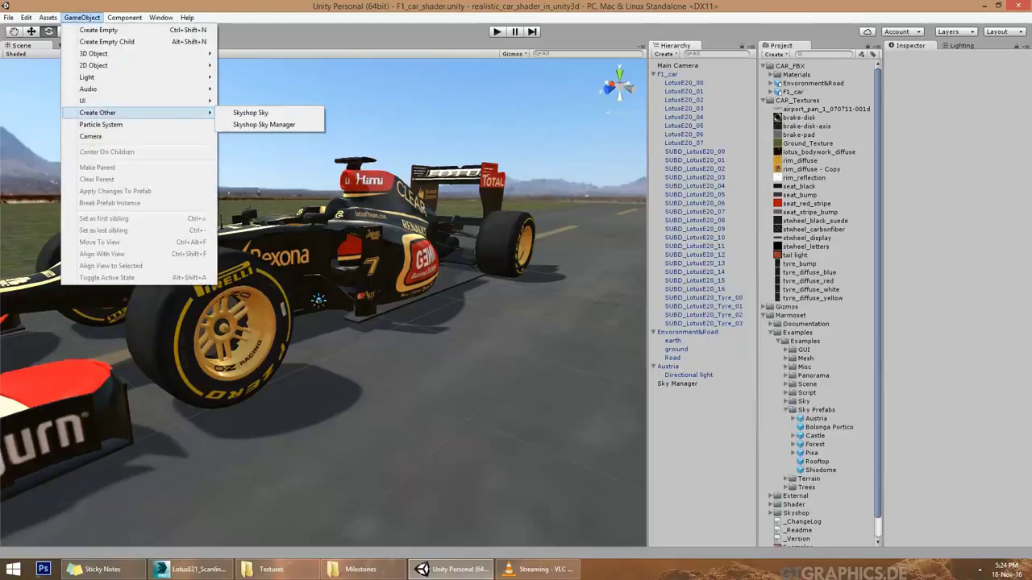
click(242, 147)
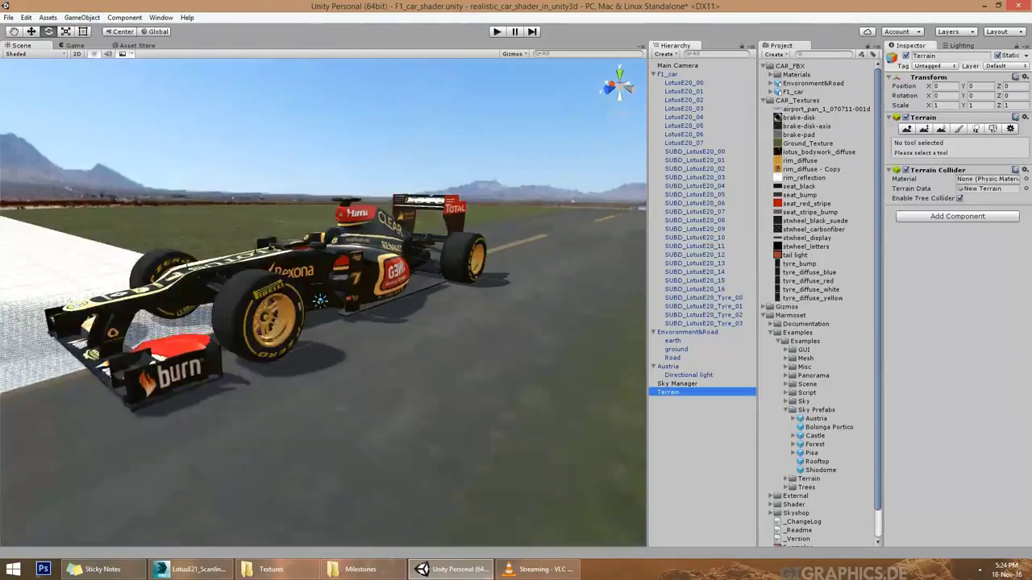
key(f)
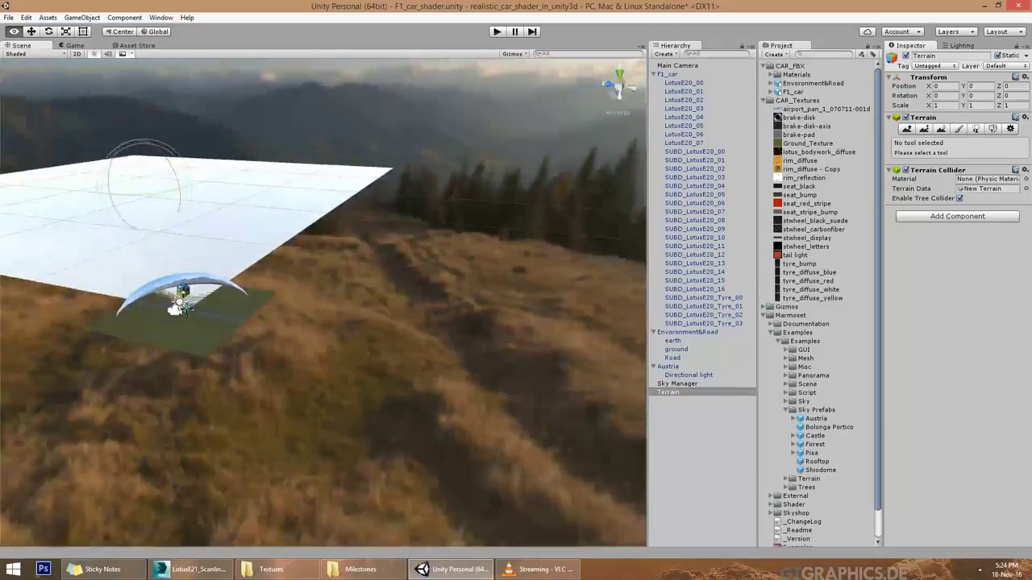
key(w)
drag(209, 194, 270, 214)
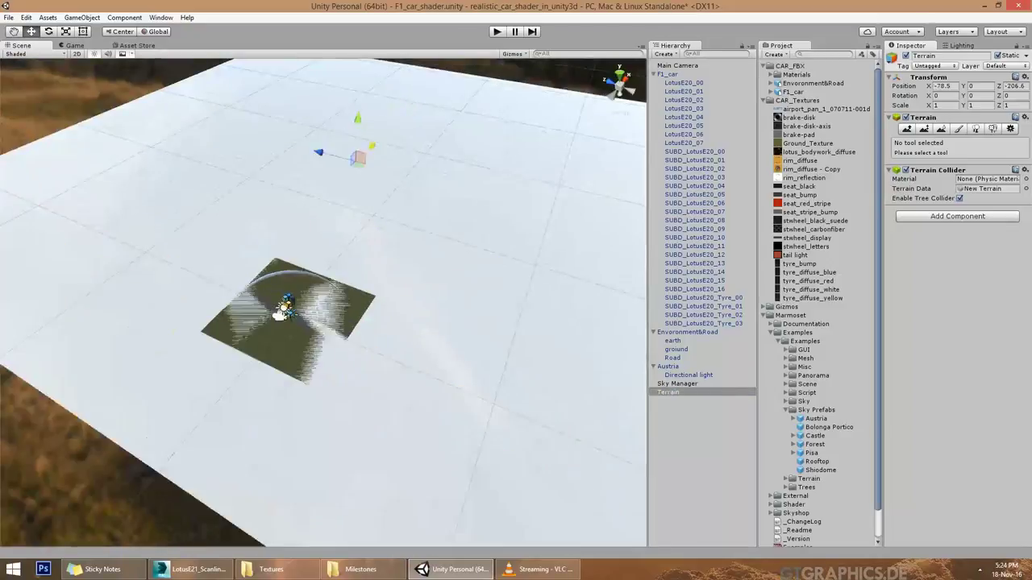
scroll(323, 298, up, 5)
alt+drag(322, 298, 322, 242)
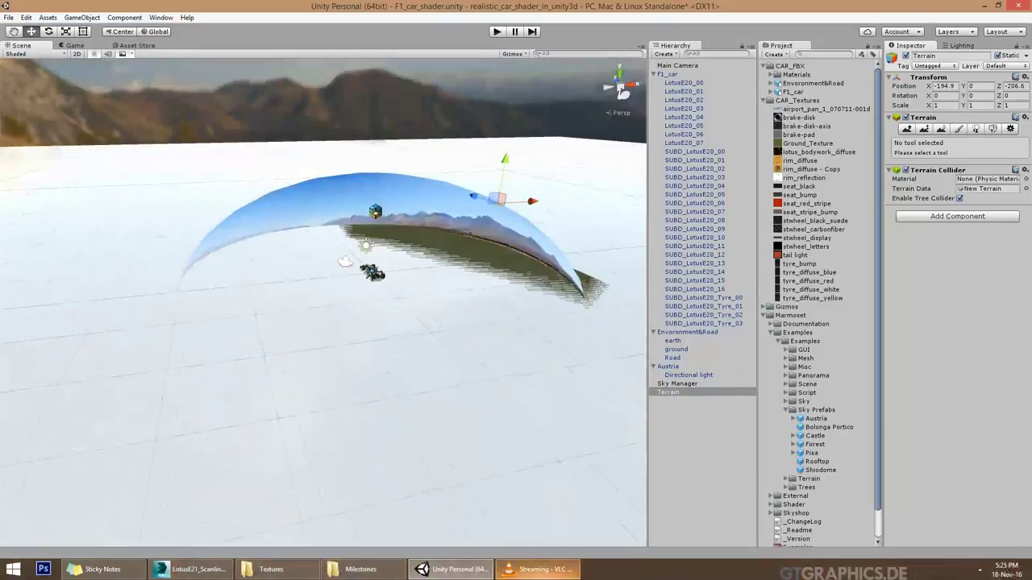
click(668, 366)
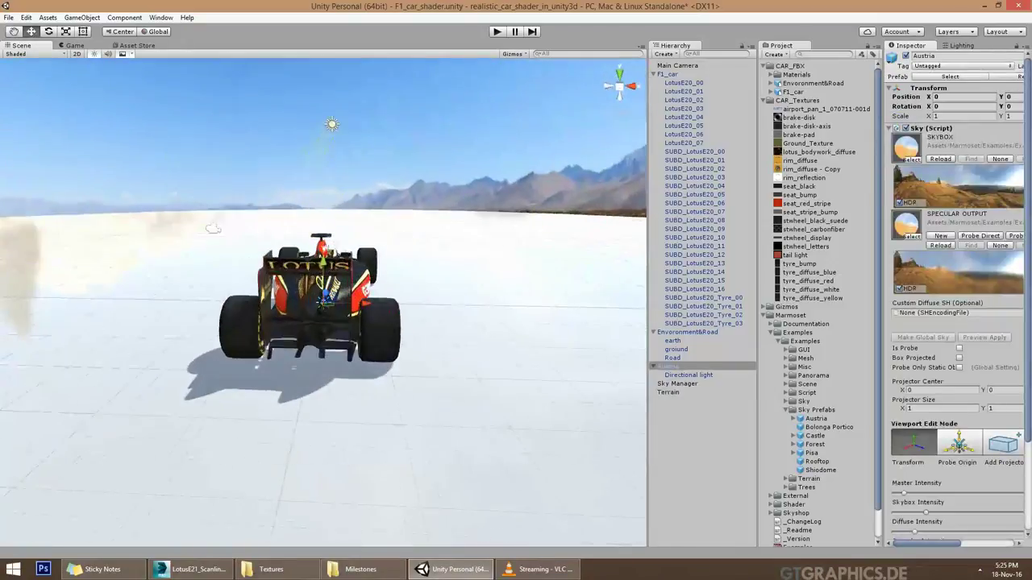
click(668, 392)
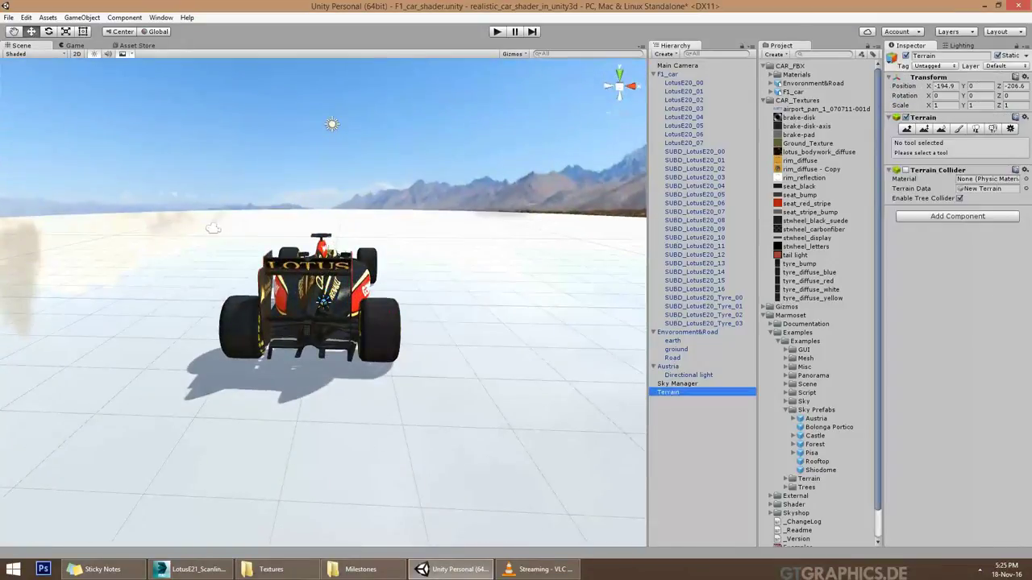
- Switch the Terrain to Paint Details and browse for a grass texture, finding none available
click(958, 129)
click(993, 129)
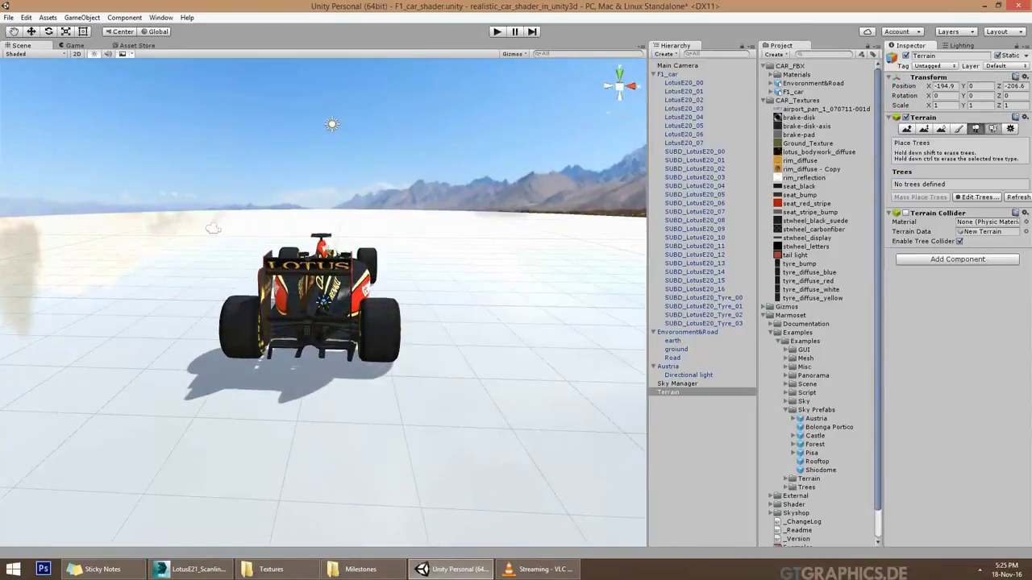
click(971, 265)
click(959, 268)
key(Escape)
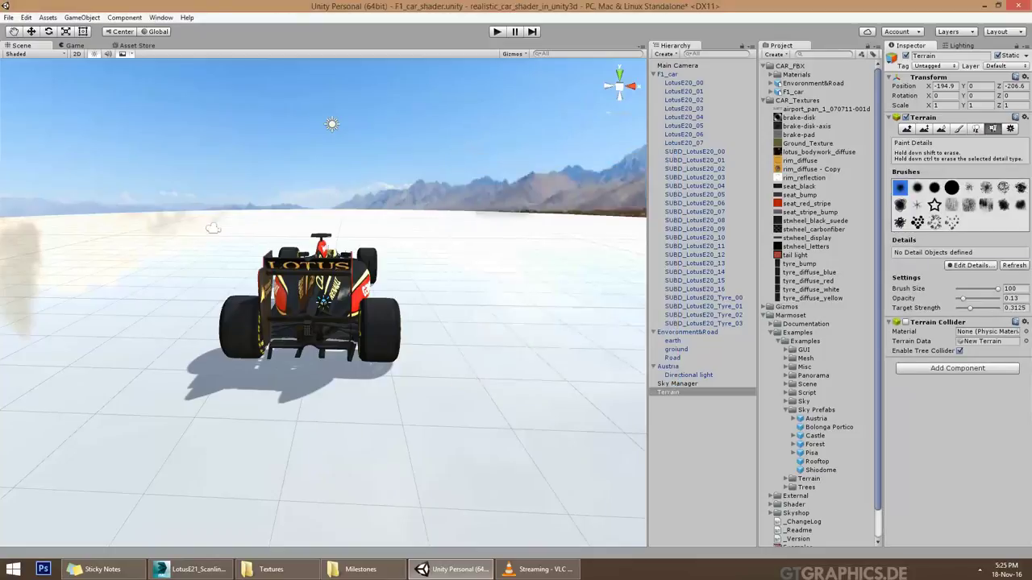
click(972, 265)
click(959, 274)
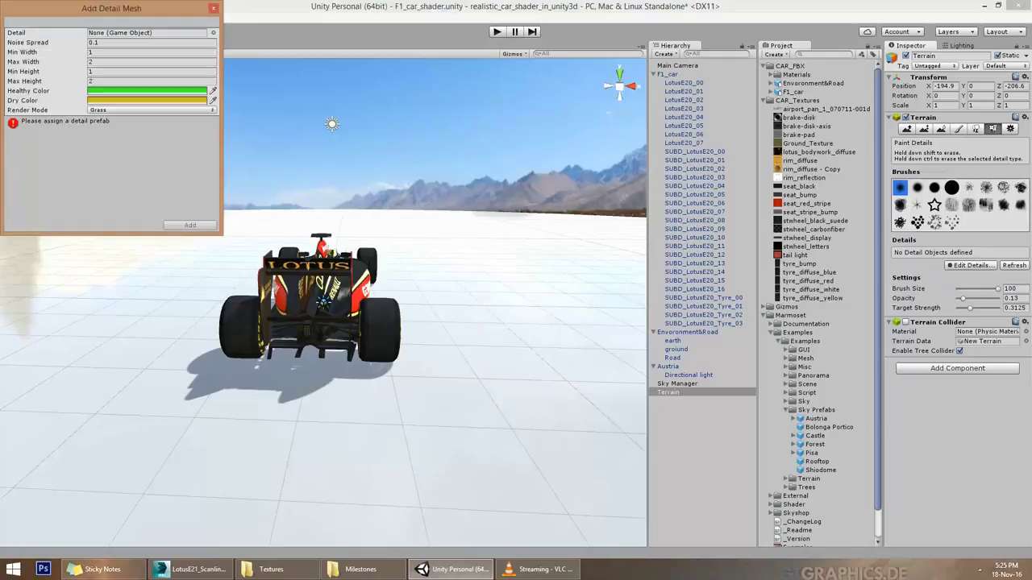
key(Escape)
click(971, 266)
click(960, 274)
click(668, 182)
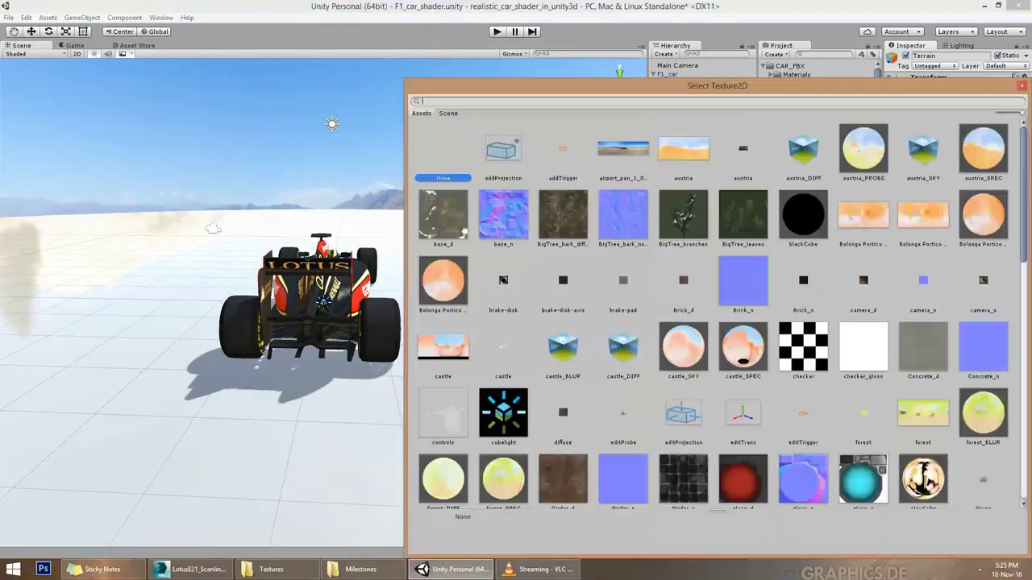
scroll(723, 308, down, 5)
scroll(723, 308, down, 5)
scroll(722, 308, down, 5)
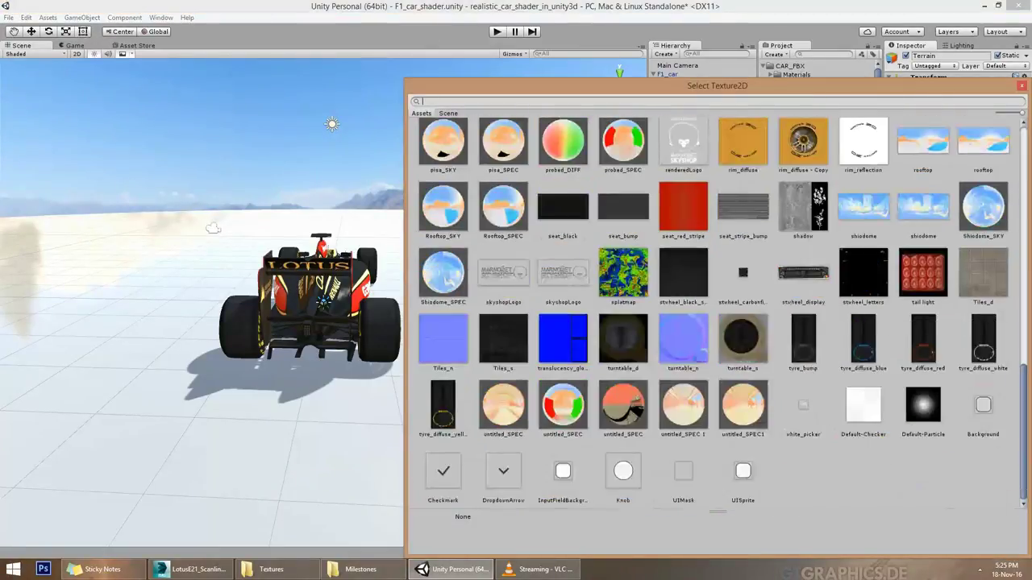
key(Escape)
click(668, 157)
- Import the Environment standard asset package with all of its assets
right_click(791, 211)
mouse_move(832, 293)
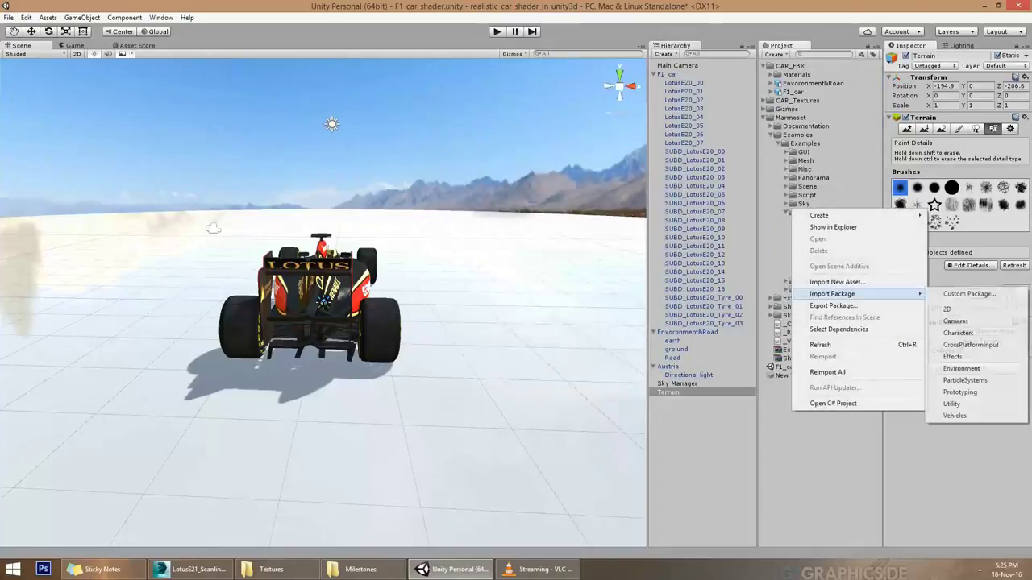
click(960, 368)
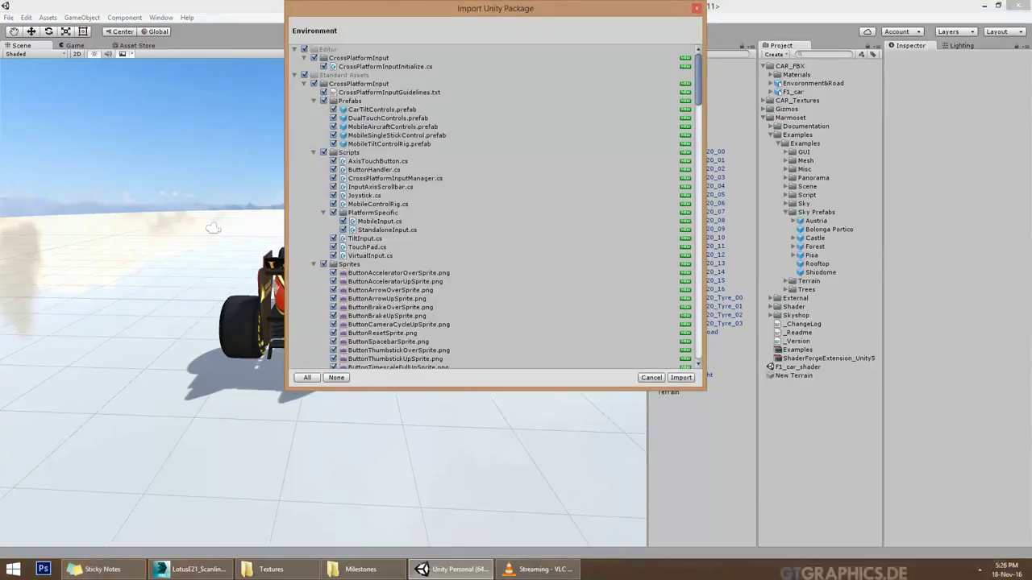
scroll(492, 210, down, 10)
scroll(492, 210, up, 3)
scroll(492, 210, up, 3)
scroll(491, 210, up, 3)
scroll(492, 210, up, 1)
scroll(492, 210, down, 4)
scroll(492, 210, down, 3)
scroll(492, 209, down, 4)
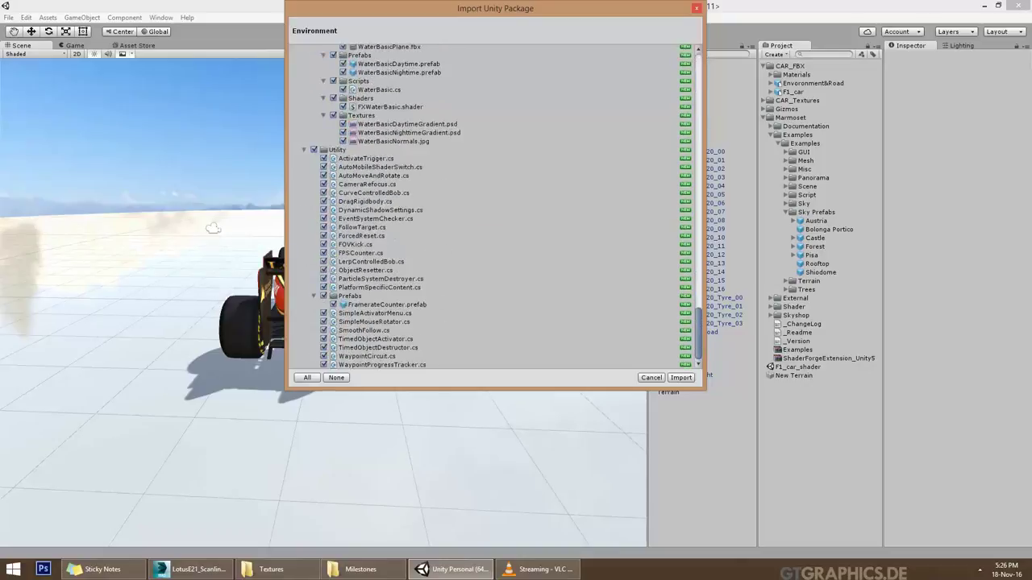
mouse_move(854, 292)
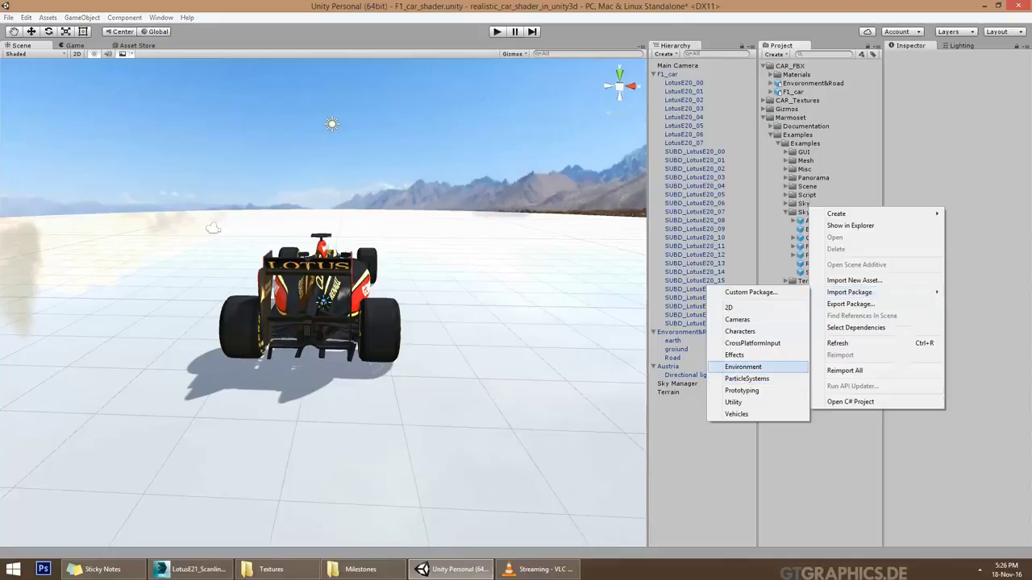
click(742, 367)
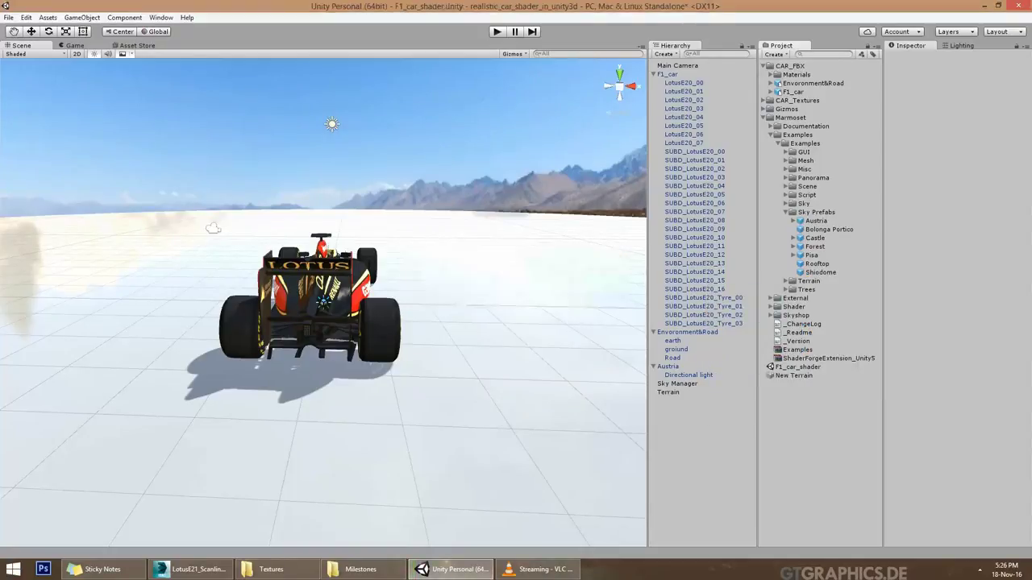
click(681, 377)
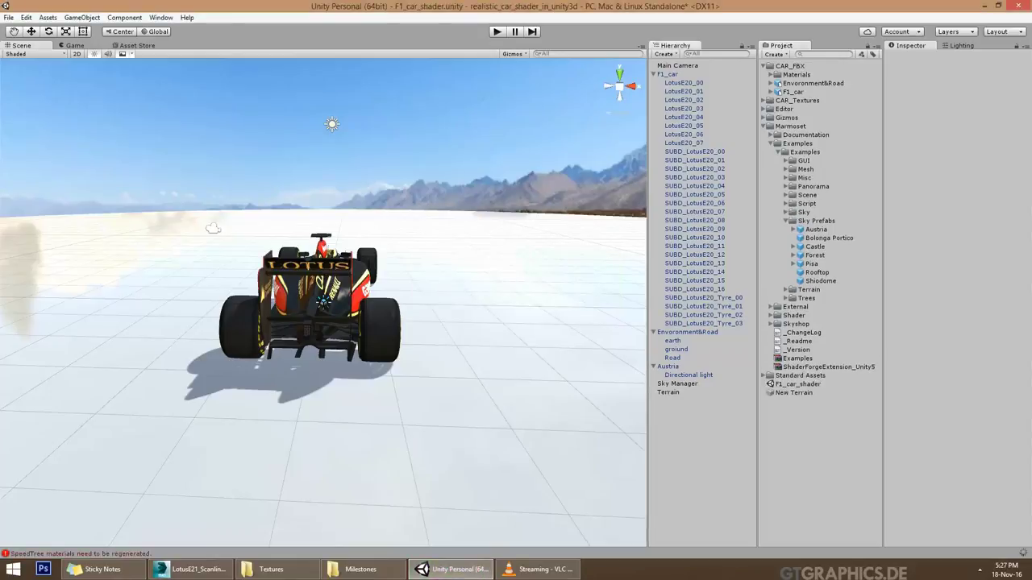
- Add GrassFrond02AlbedoAlpha as the Terrain's grass detail, hide the old ground and frame the Terrain
click(668, 392)
click(973, 266)
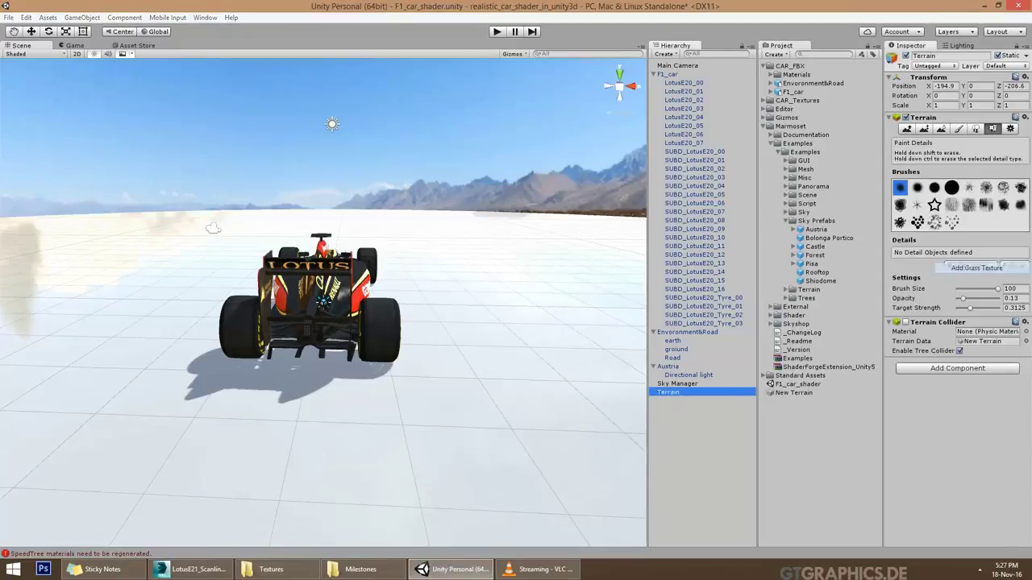
click(971, 278)
click(667, 179)
scroll(563, 387, down, 3)
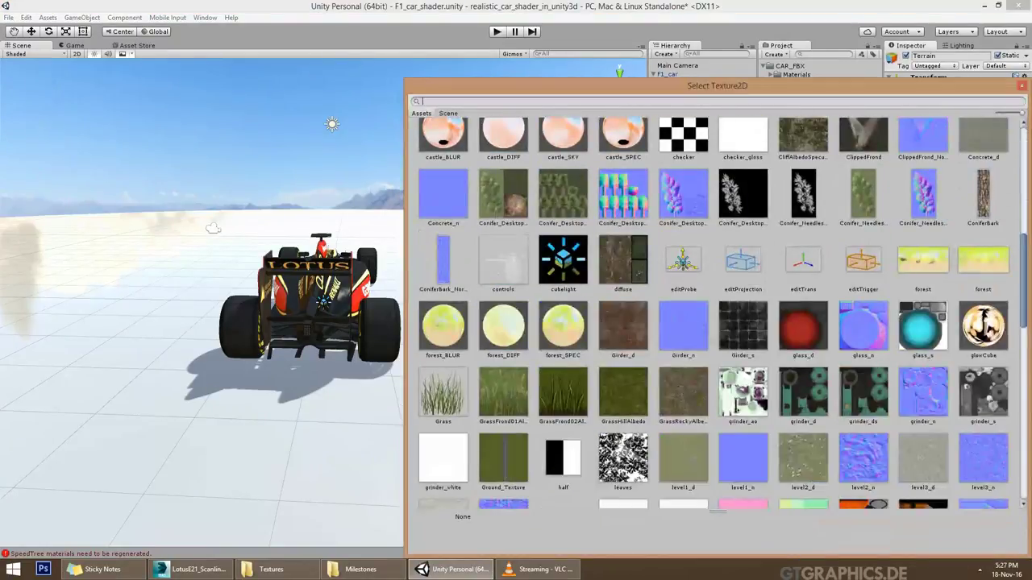
click(562, 395)
double_click(563, 395)
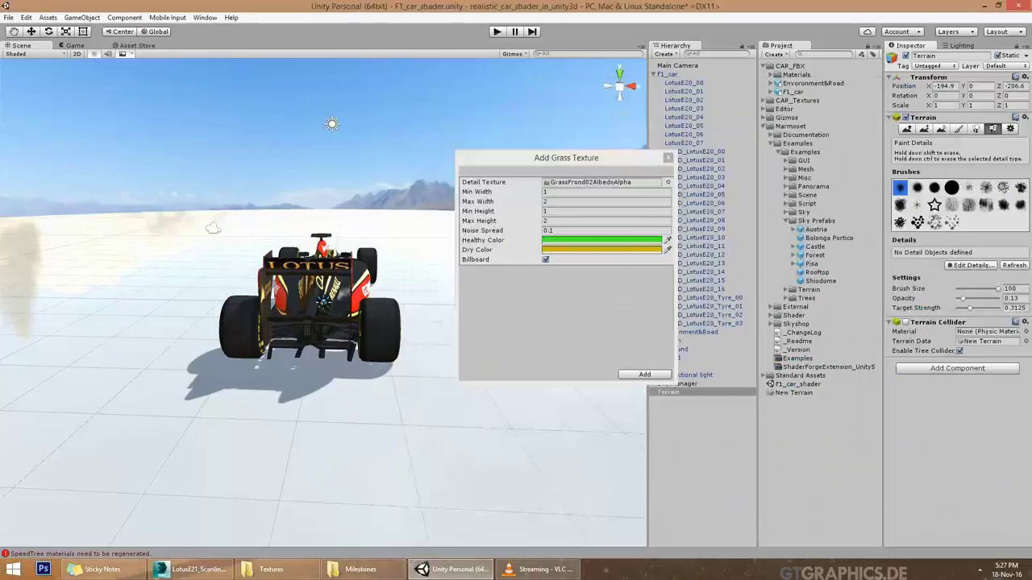
click(645, 374)
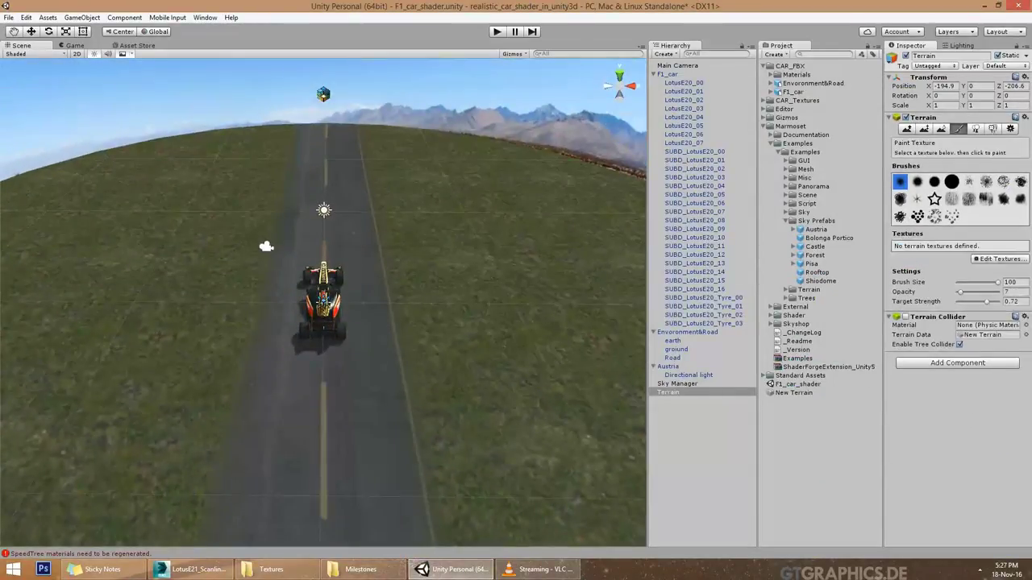
click(675, 350)
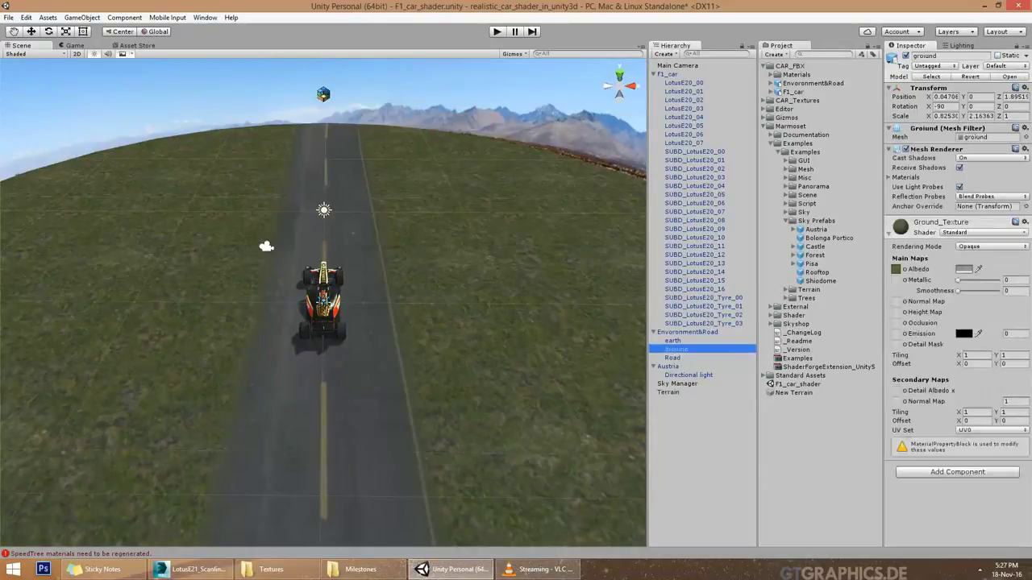
double_click(667, 393)
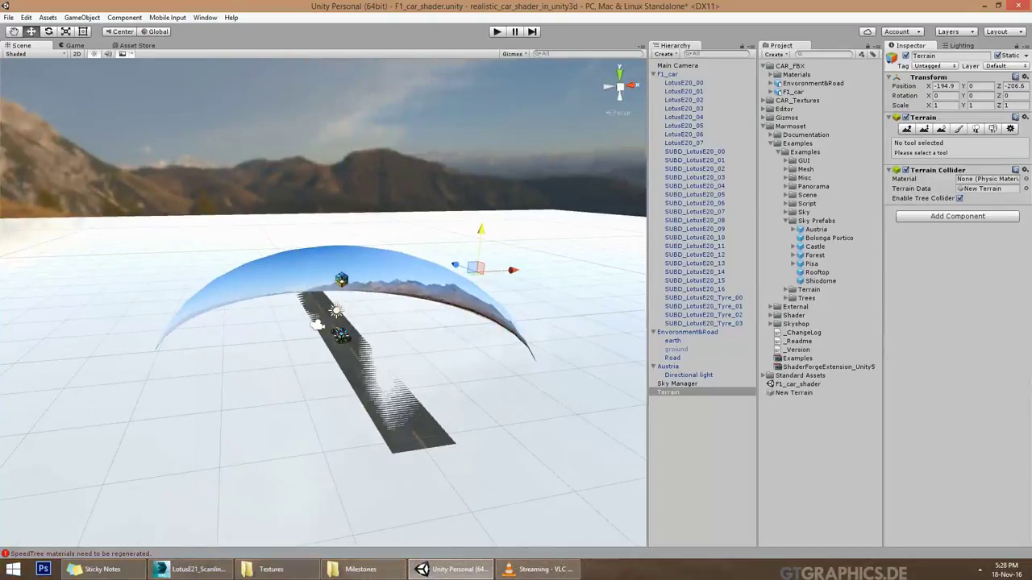
- Test-paint grass with brush size 30, undo it, and darken the grass Dry Color to olive
mouse_move(322, 306)
right_down()
mouse_move(266, 323)
mouse_move(266, 347)
right_up()
click(993, 129)
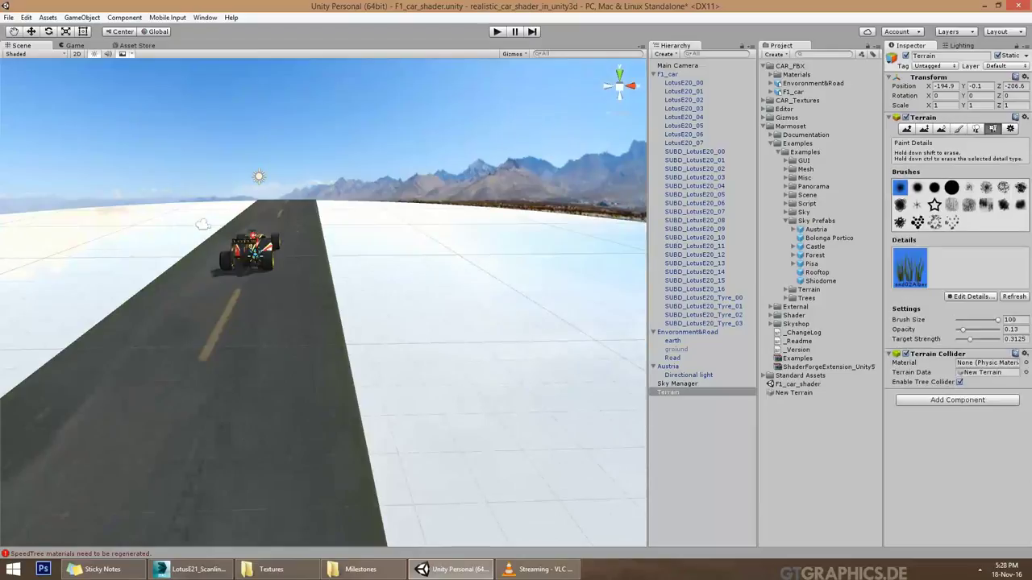
drag(444, 387, 451, 403)
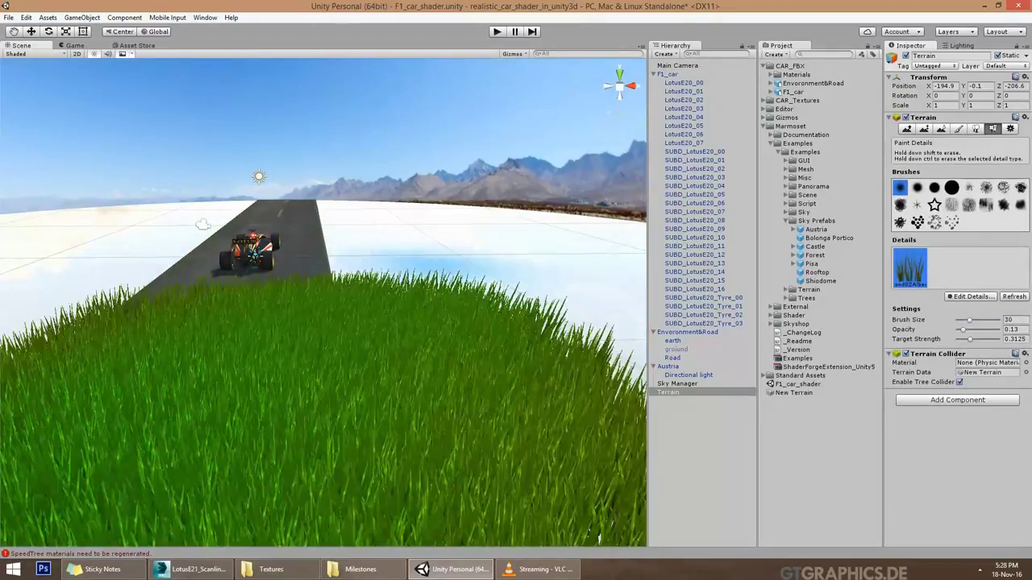
right_drag(322, 323, 322, 363)
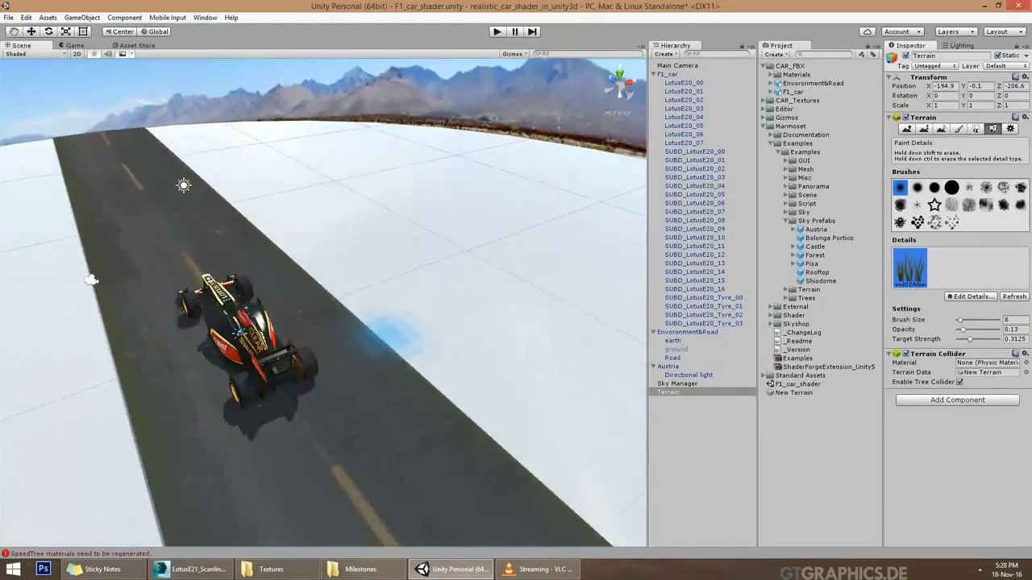
drag(387, 331, 173, 350)
key(ctrl+z)
double_click(909, 268)
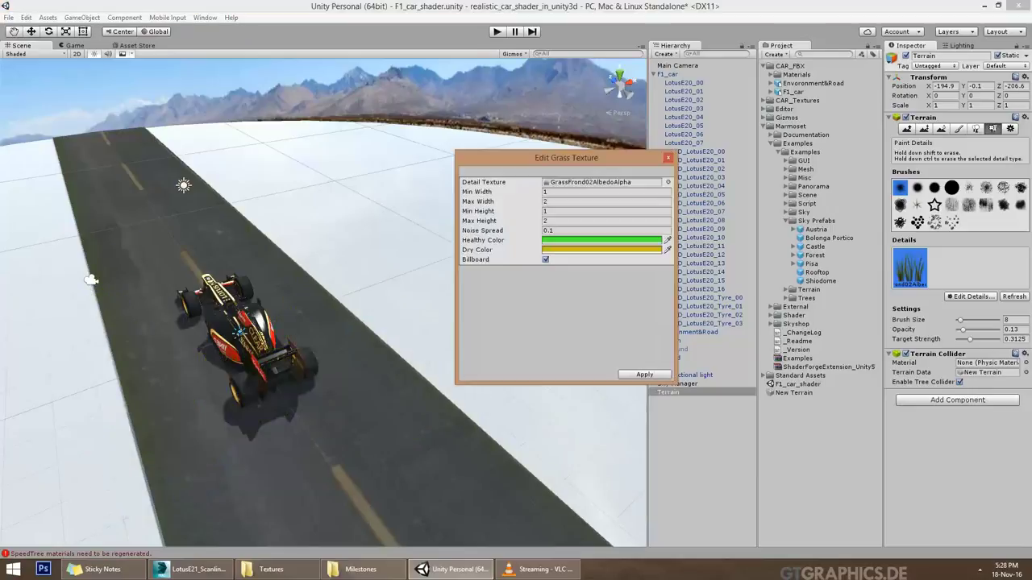
click(601, 240)
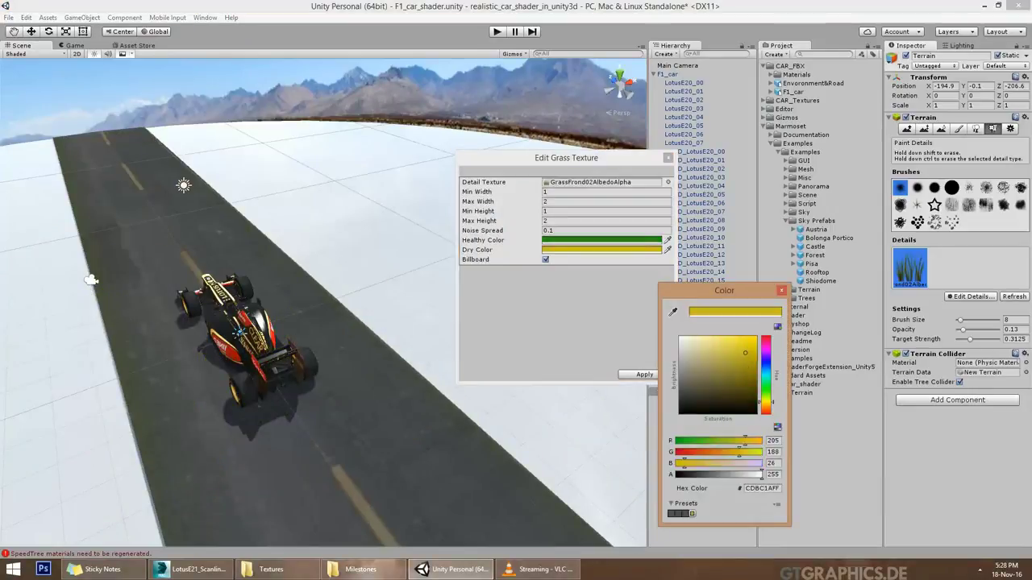
click(1014, 319)
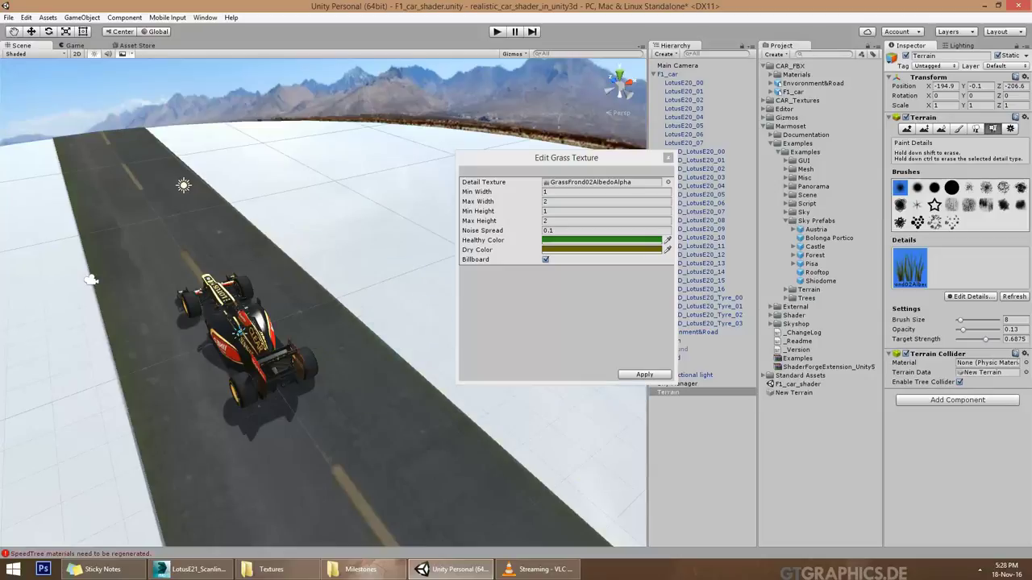
click(644, 374)
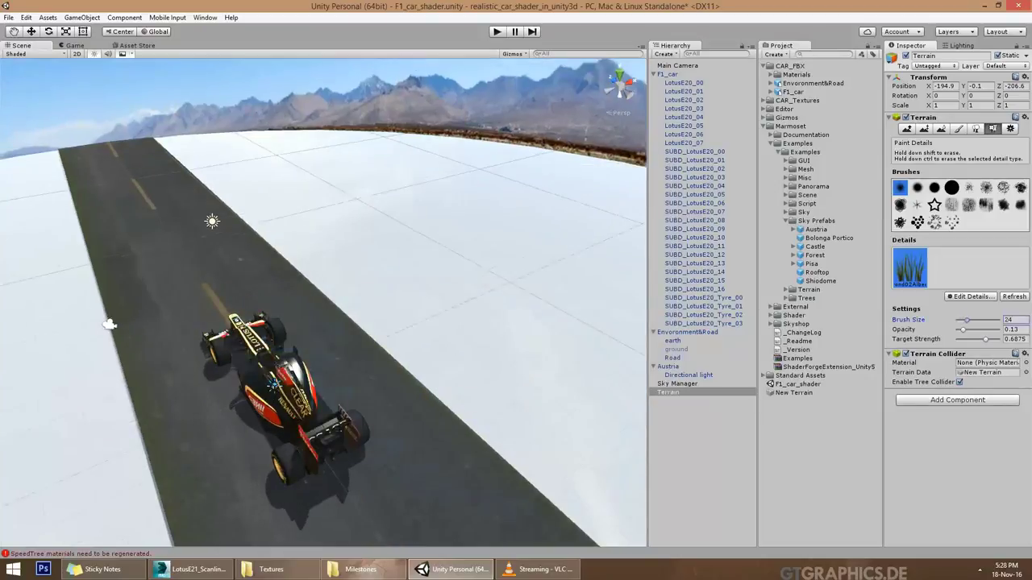
- Paint grass across the terrain on both sides of the road and erase it from the road
drag(451, 322, 218, 194)
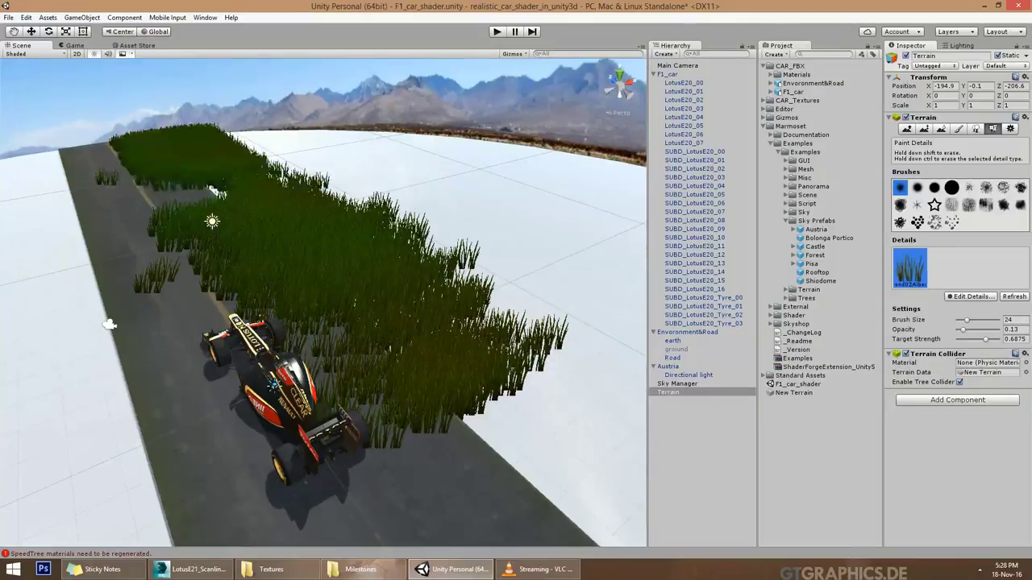
scroll(347, 319, down, 5)
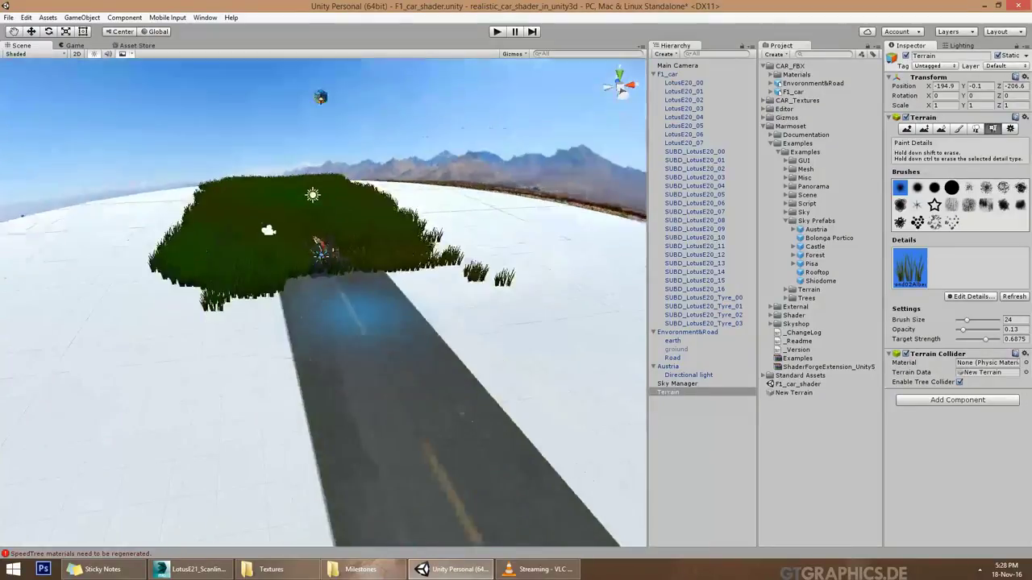
alt+drag(322, 242, 338, 363)
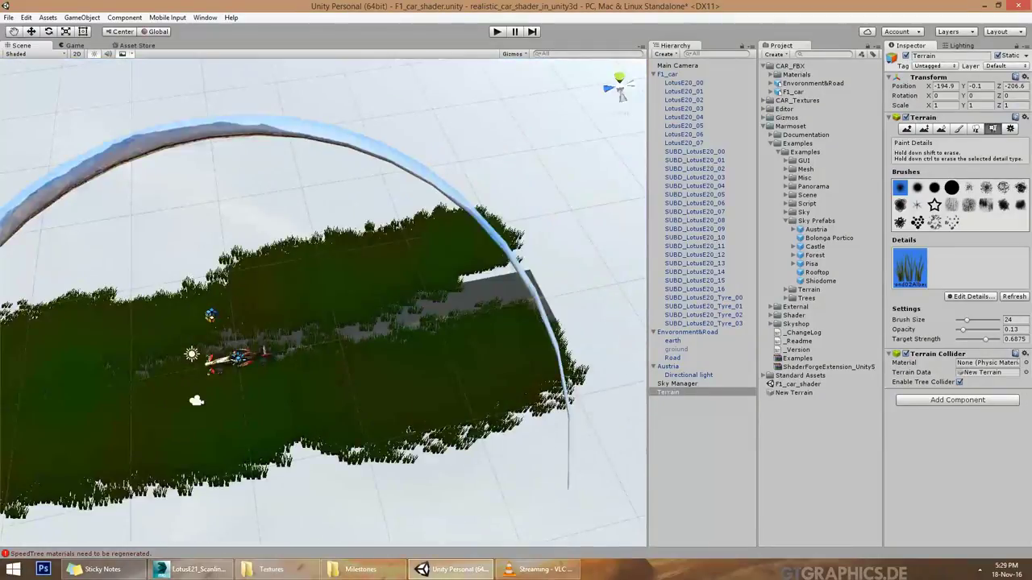
alt+drag(323, 282, 386, 322)
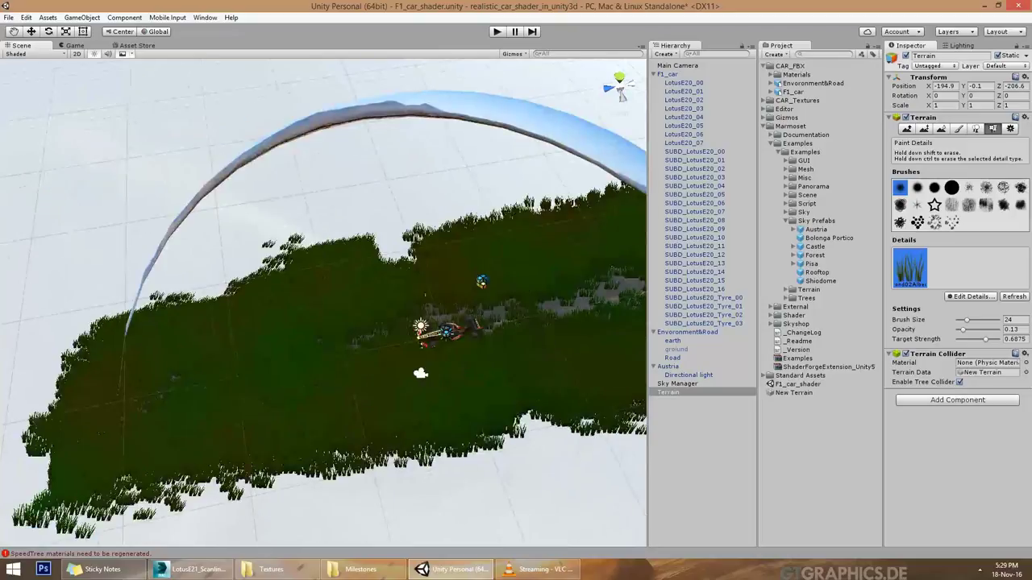
mouse_move(161, 403)
shift+mouse_down()
mouse_move(299, 357)
mouse_move(564, 299)
mouse_move(403, 338)
mouse_move(249, 314)
mouse_move(258, 363)
shift+mouse_up()
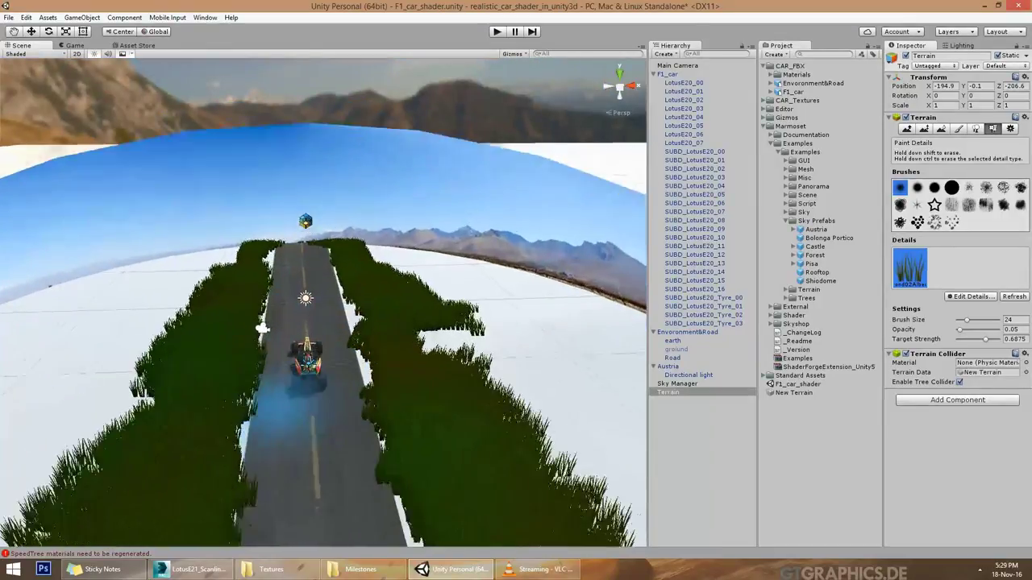
alt+drag(258, 362, 266, 282)
- Select the Terrain and then the ground mesh, and bring up the terrain's Edit Grass Texture dialog
double_click(694, 159)
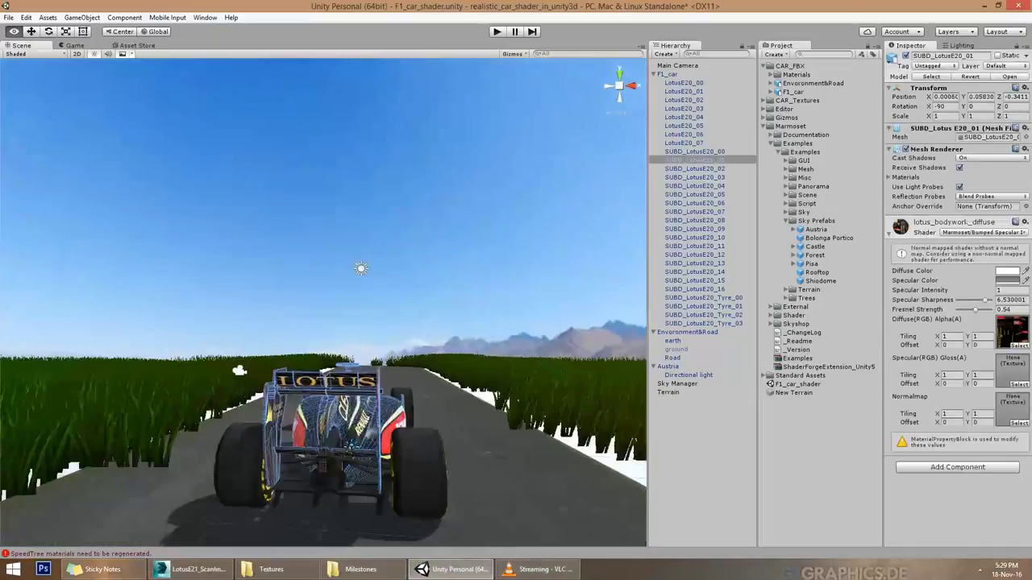
alt+drag(266, 283, 403, 300)
click(306, 452)
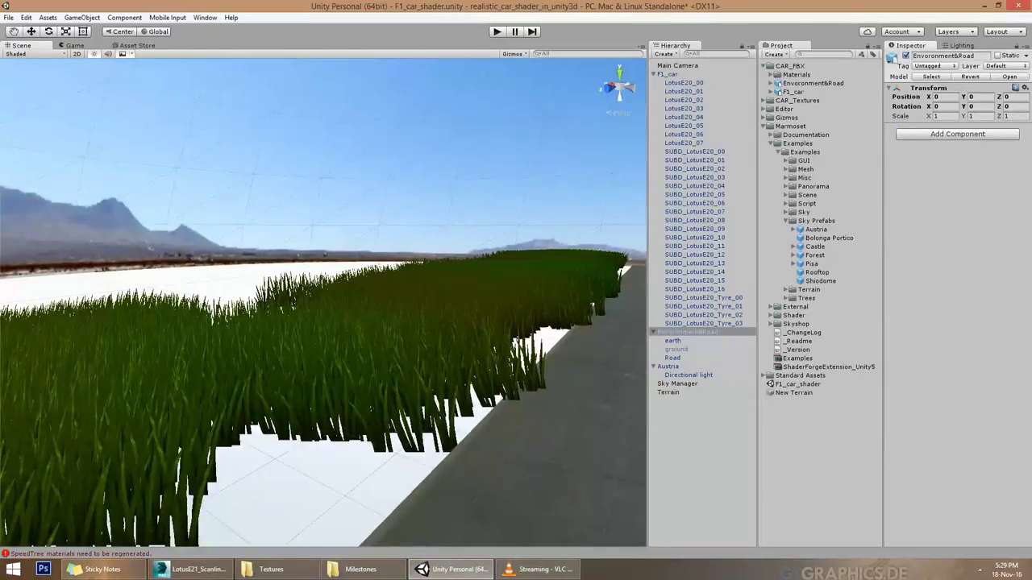
click(668, 392)
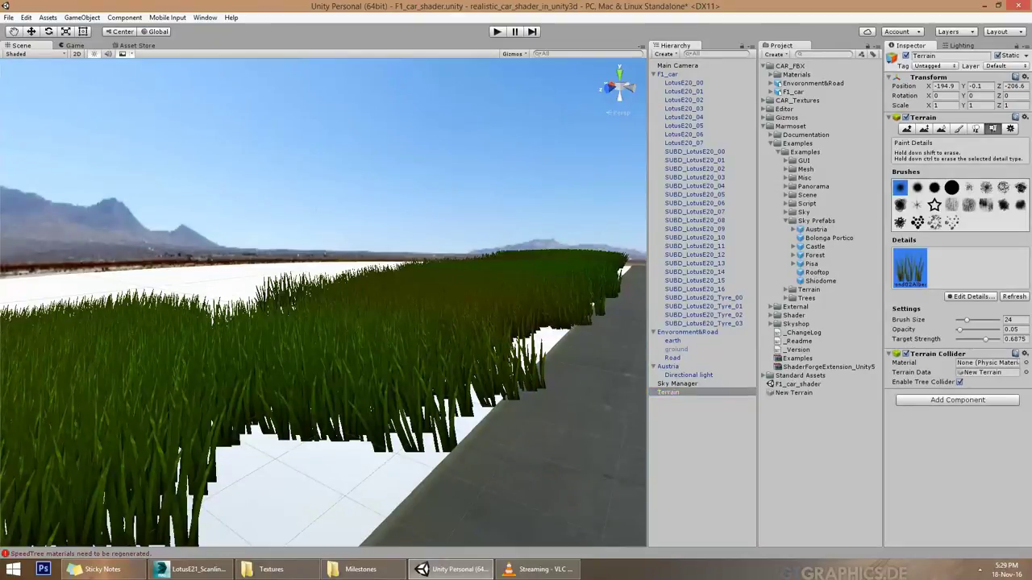
click(676, 349)
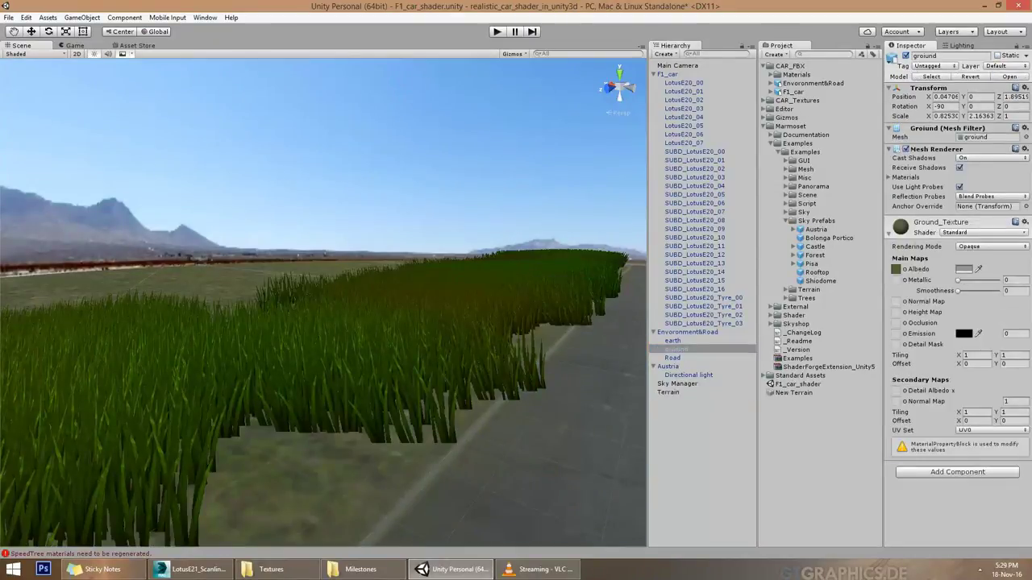
alt+drag(323, 242, 242, 242)
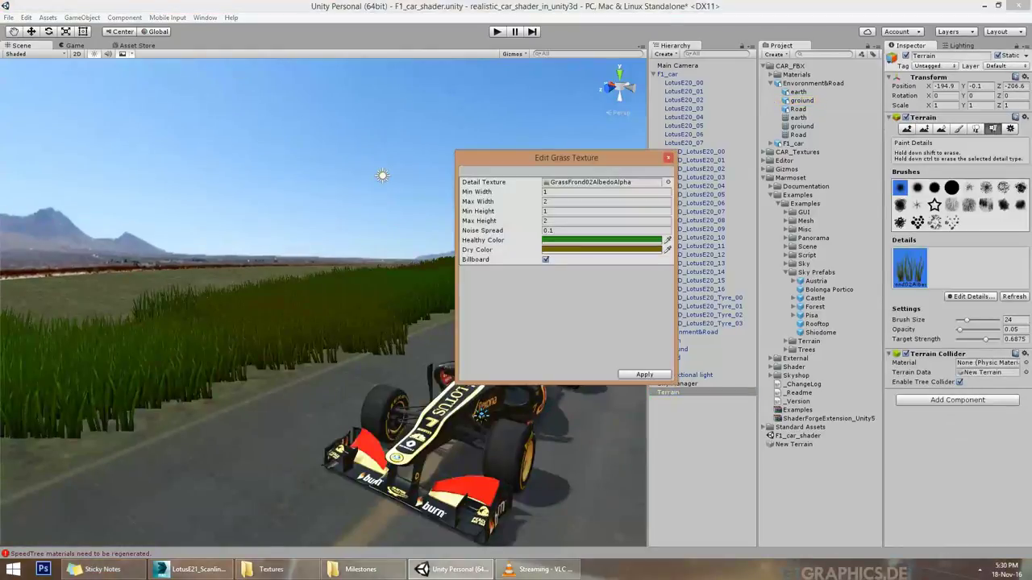
click(668, 182)
- Switch the grass detail to GrassFrond01 with new height and noise spread, and apply it
double_click(437, 311)
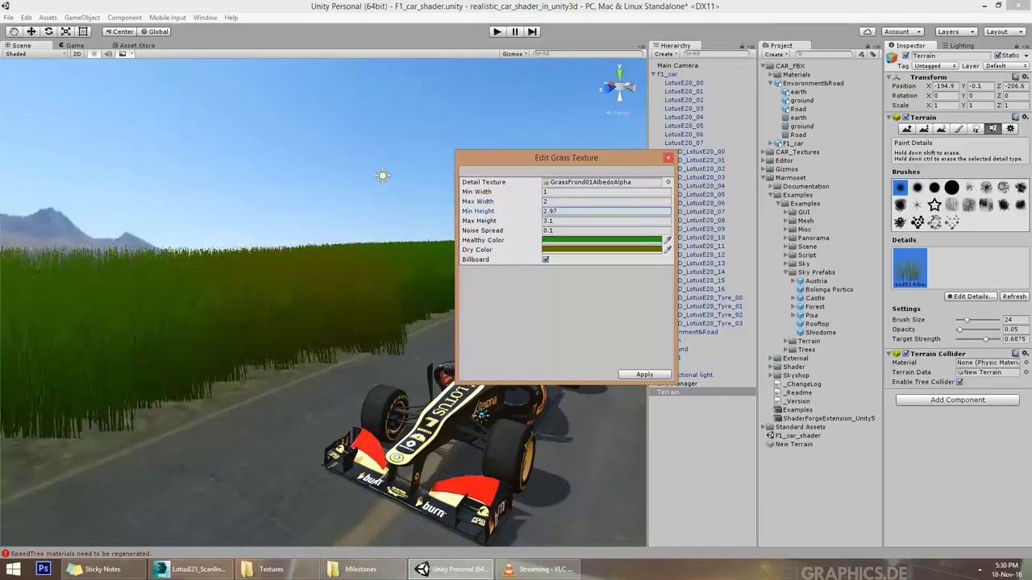
drag(479, 220, 515, 231)
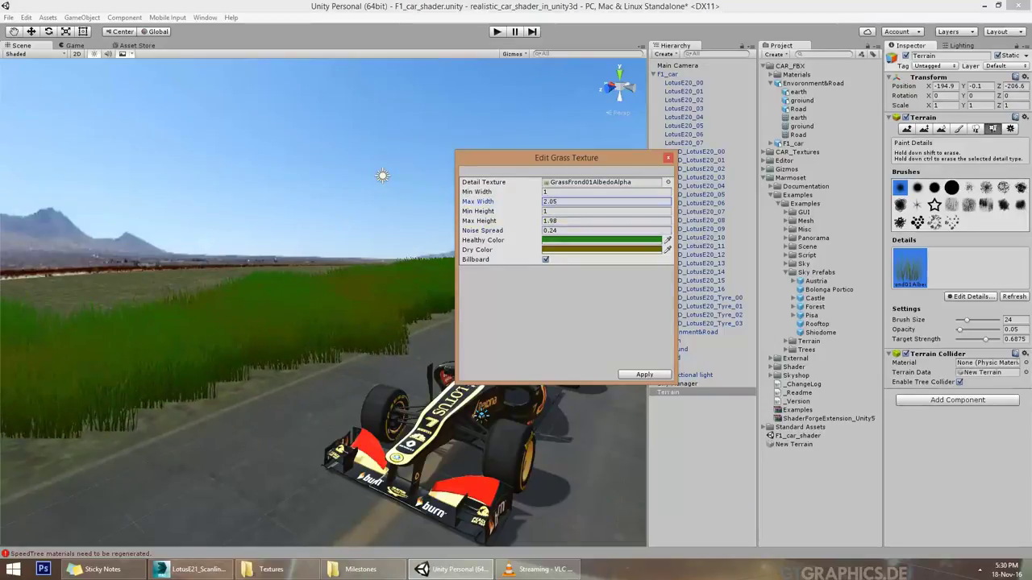
click(644, 374)
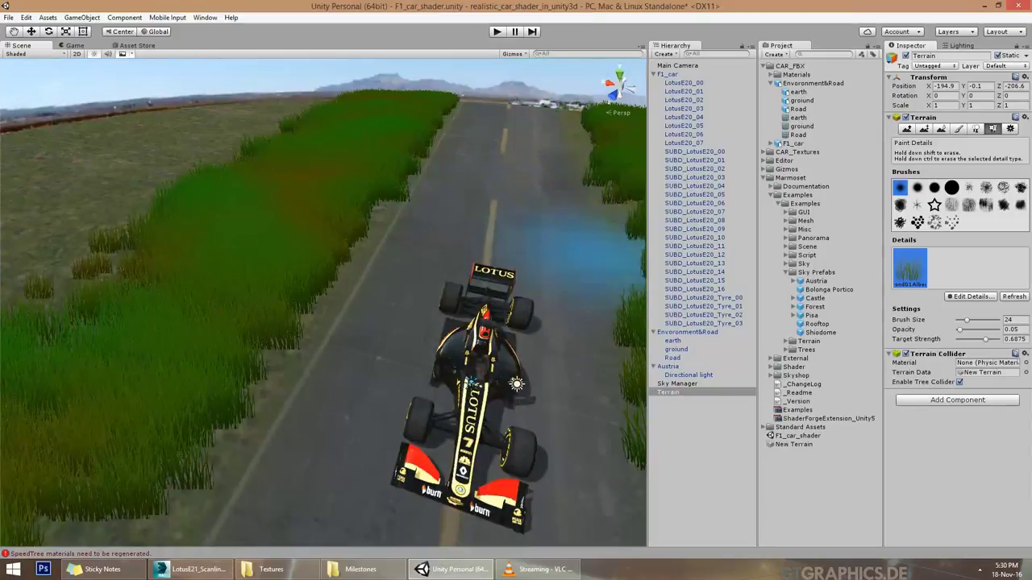
- Erase the grass covering the road and paint new grass along the roadside shoulder
alt+drag(516, 383, 73, 302)
shift+drag(391, 173, 537, 248)
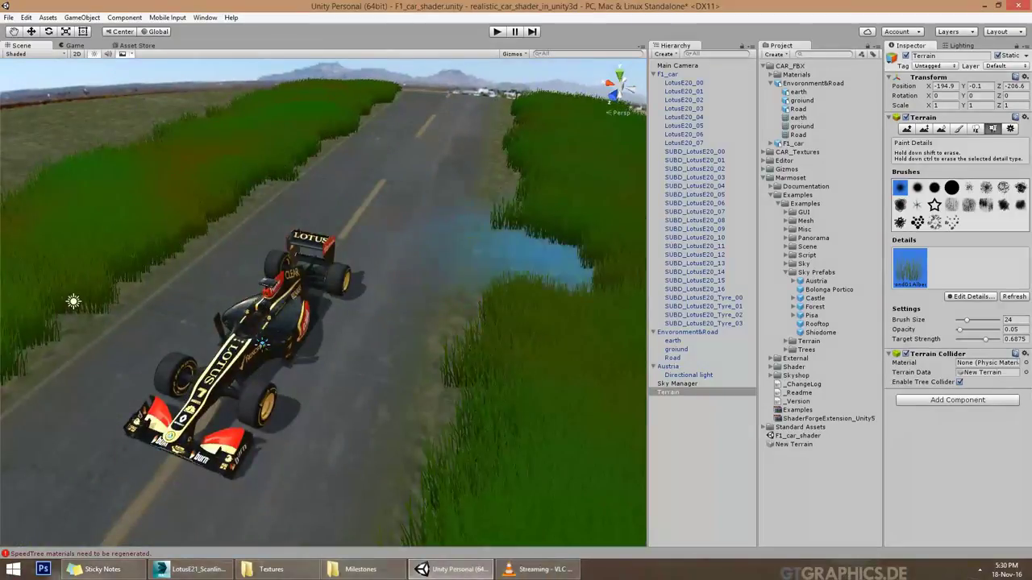
drag(471, 282, 410, 224)
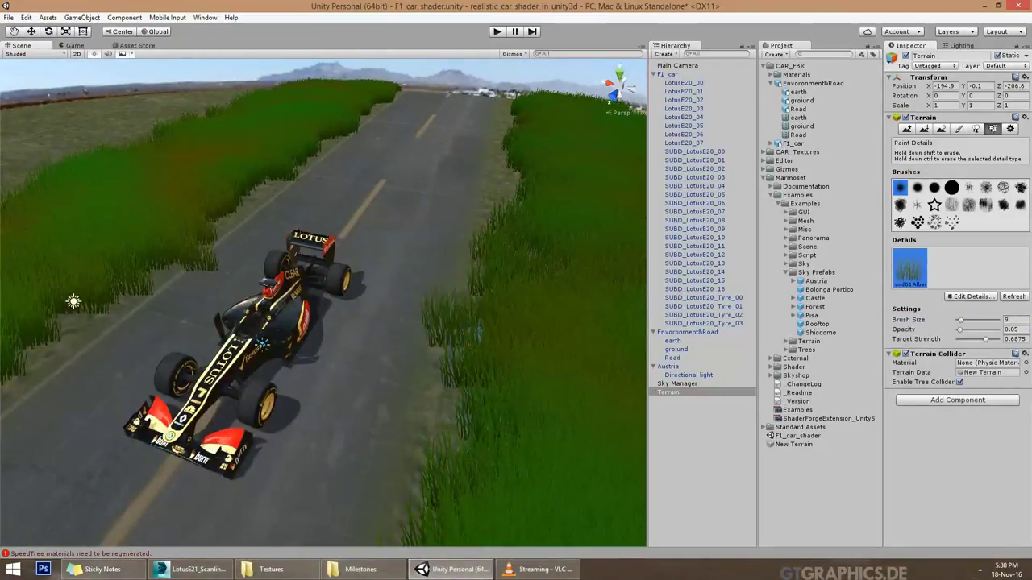
alt+drag(74, 301, 83, 249)
- Retune the grass size values, then inspect the grassy road edge close to the car
double_click(910, 268)
text(1.031.15.18)
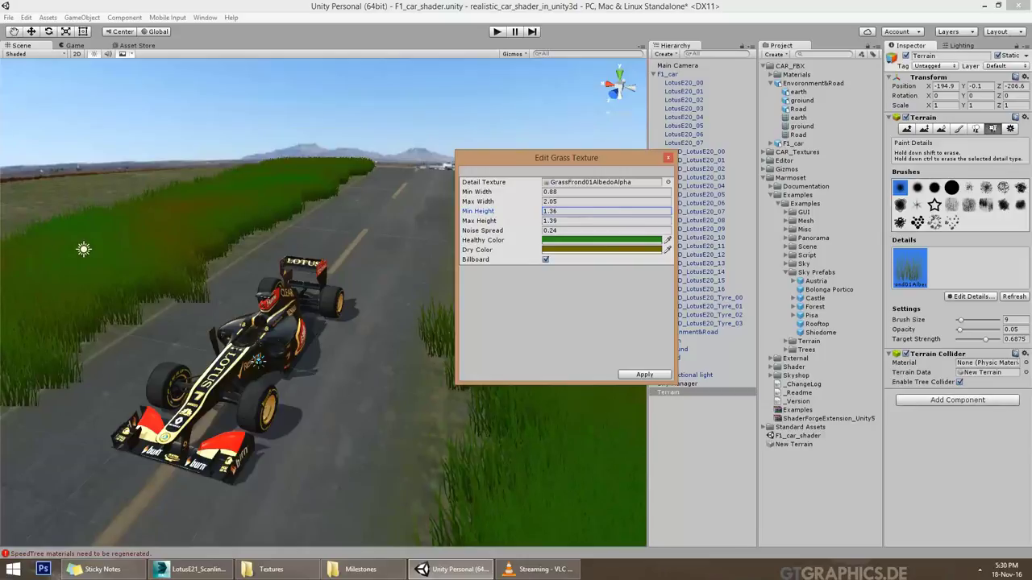
key(Return)
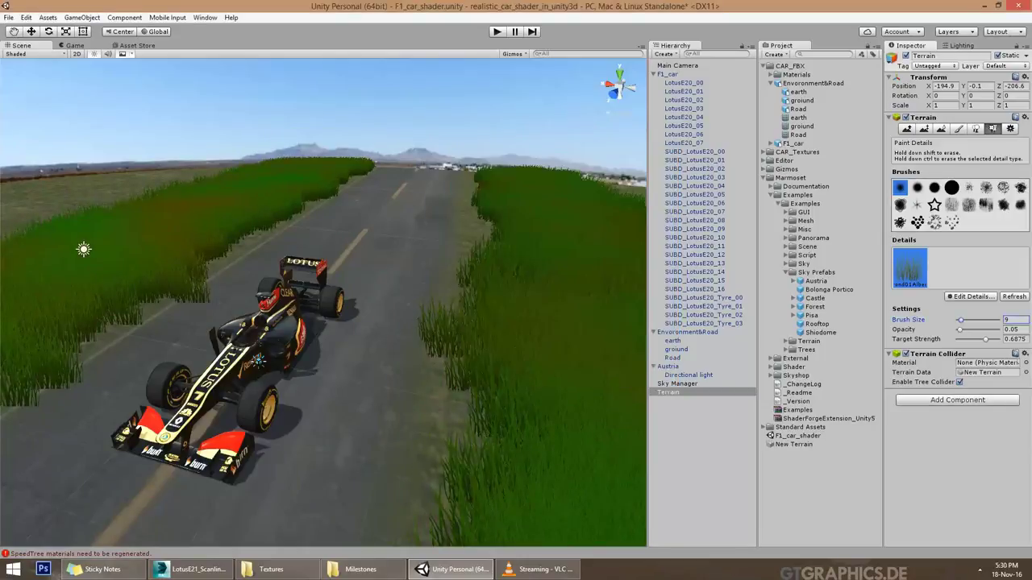
right_drag(322, 307, 339, 290)
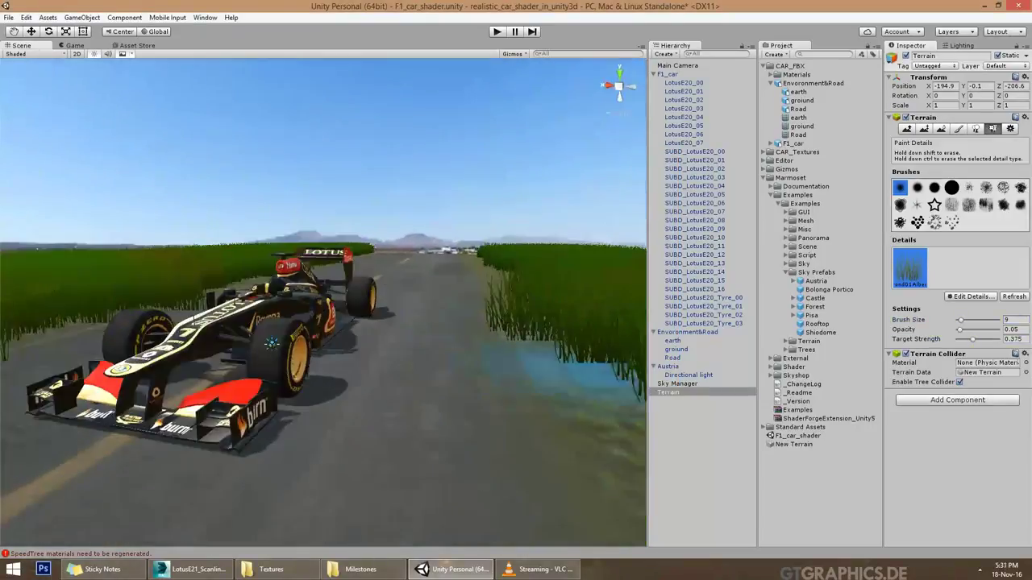
mouse_move(266, 340)
right_down()
mouse_move(399, 328)
mouse_move(302, 359)
mouse_move(322, 347)
mouse_move(346, 363)
mouse_move(339, 355)
right_up()
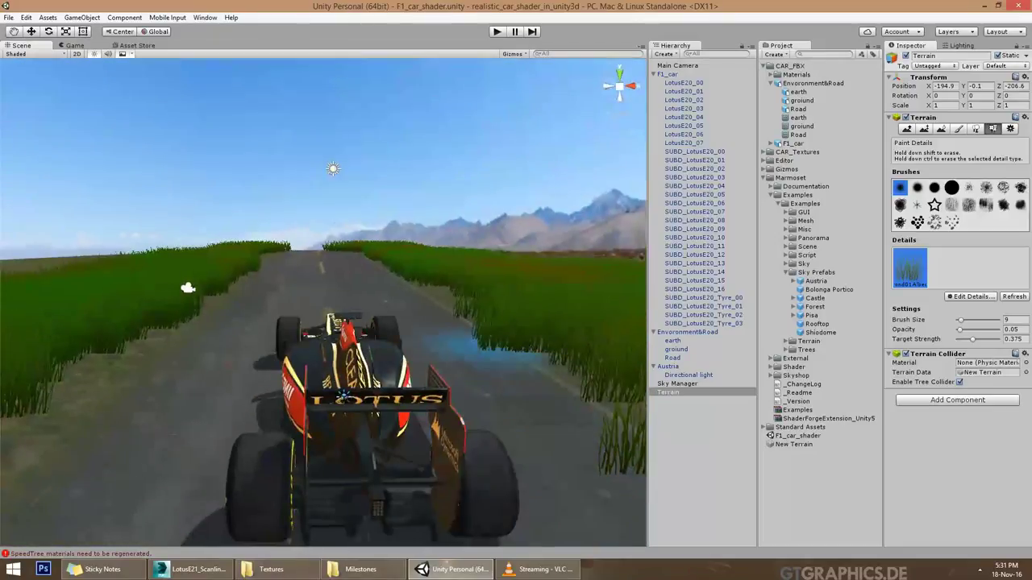
mouse_move(339, 354)
right_down()
mouse_move(323, 351)
mouse_move(330, 354)
right_up()
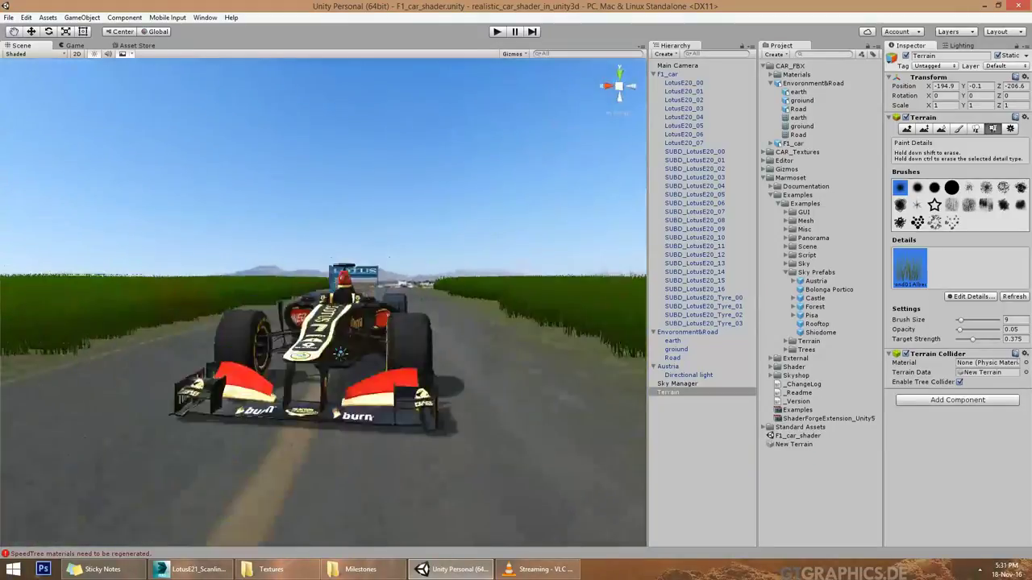
- Open the full-size Marussia F1 reference image from Google Images, then return to Unity
alt+drag(340, 352, 387, 373)
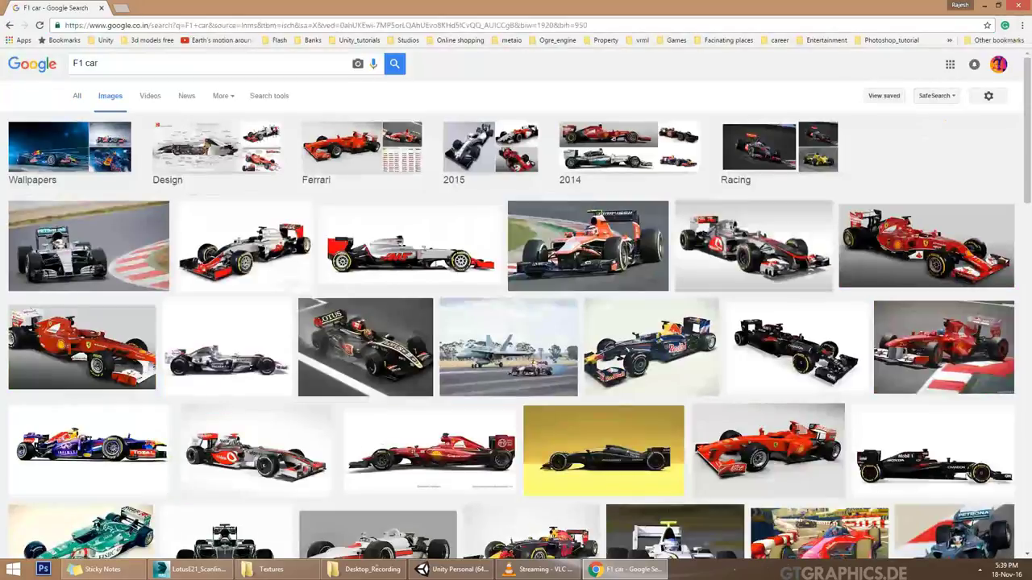
scroll(484, 242, down, 1)
click(588, 194)
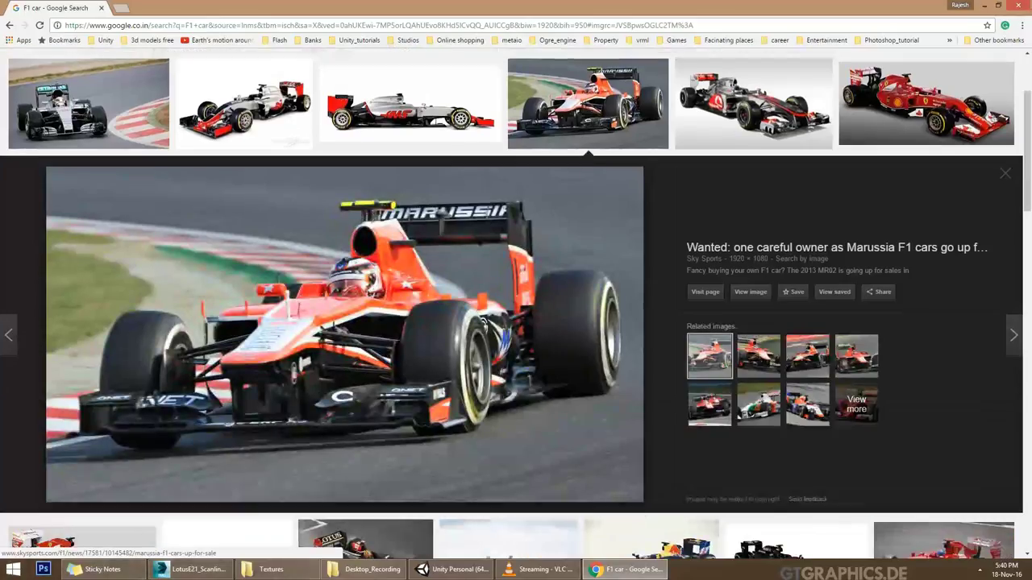
click(441, 228)
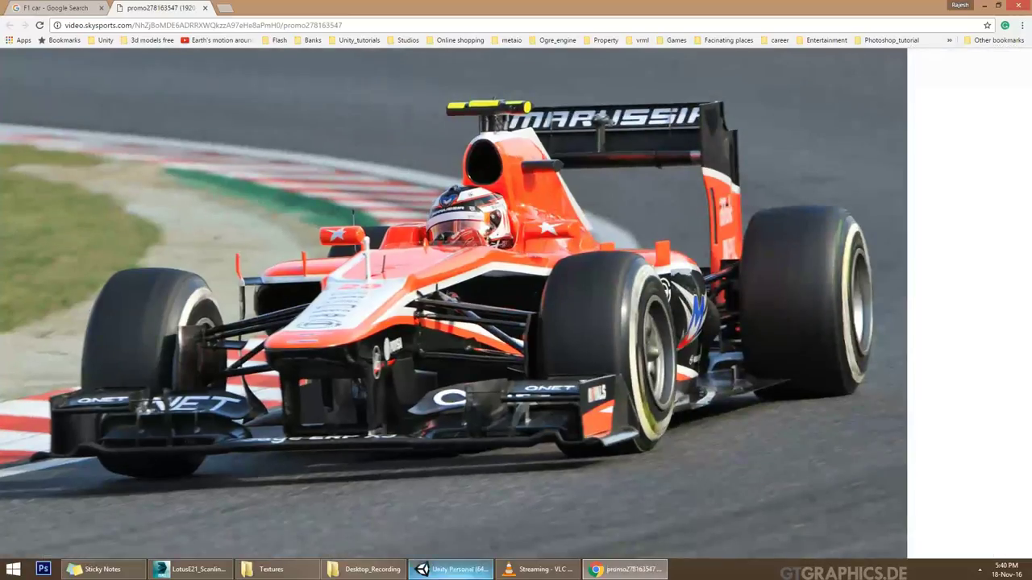
click(451, 569)
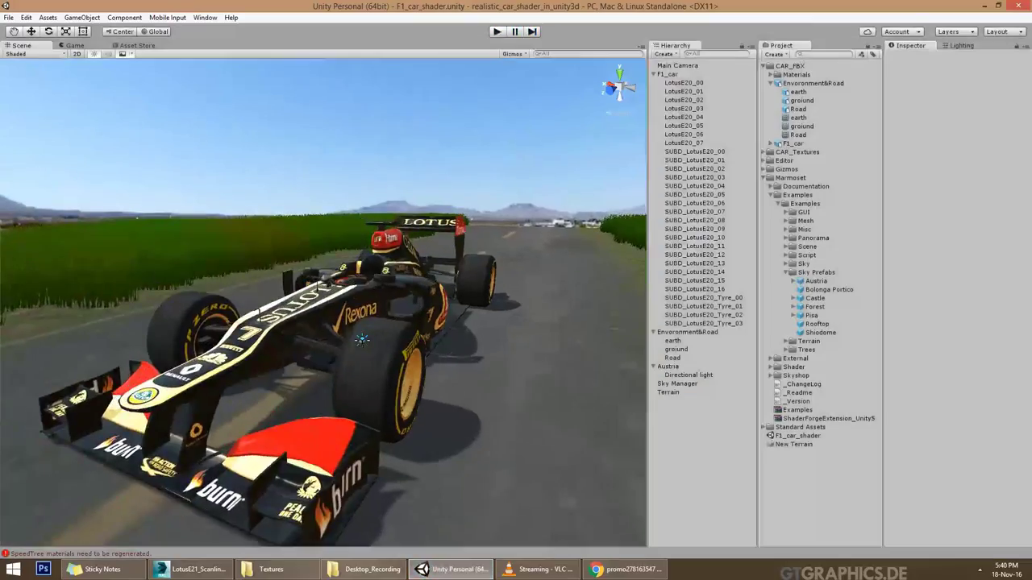
- Duplicate the directional light and switch to rotating the new copy
mouse_move(322, 323)
alt+mouse_down()
mouse_move(241, 322)
mouse_move(322, 323)
alt+mouse_up()
click(668, 366)
click(688, 375)
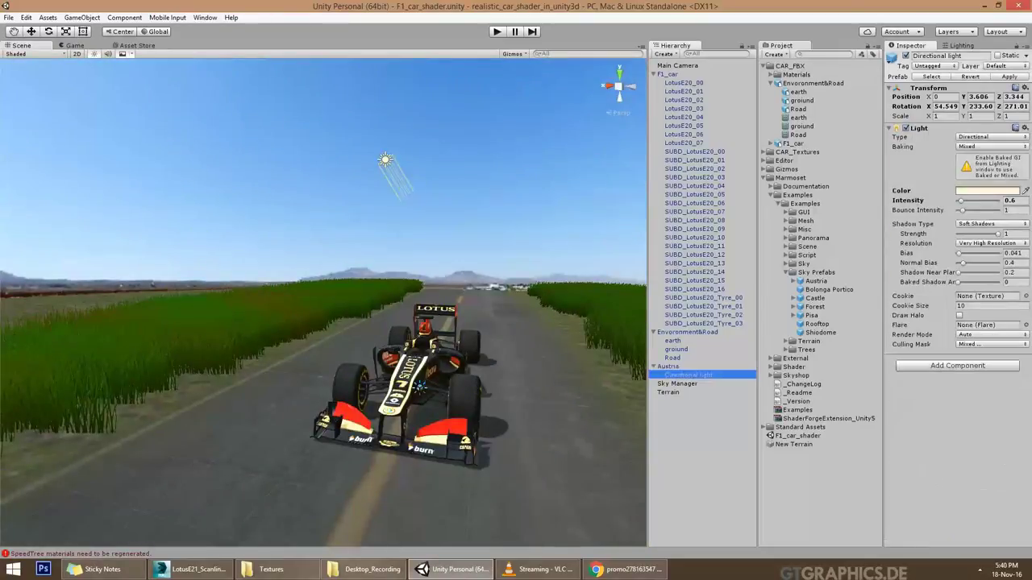
key(ctrl+d)
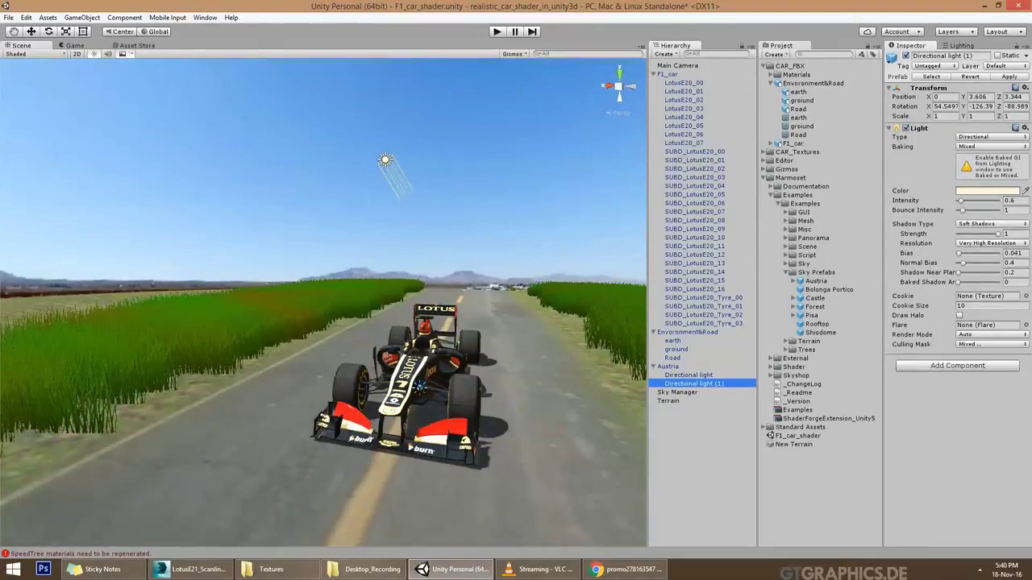
key(w)
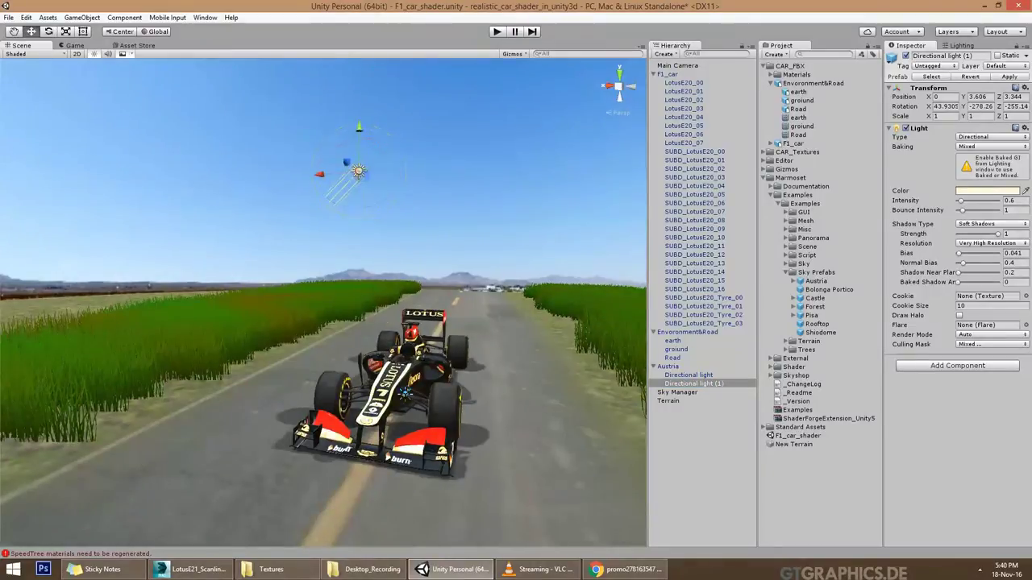
key(e)
alt+drag(242, 322, 322, 323)
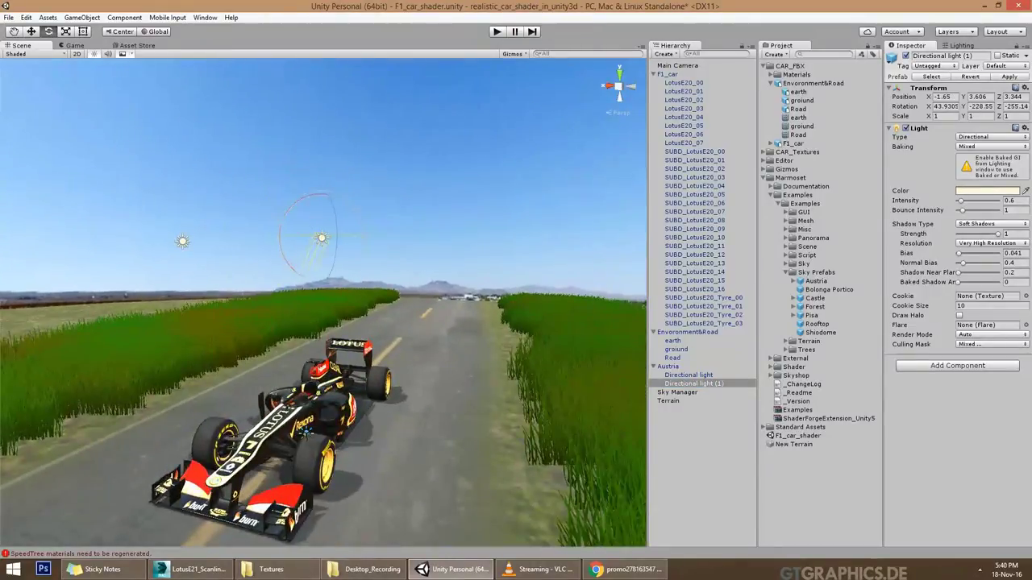
- Tint the copy light blue (90DAFFFF), tilt it lower, disable its shadows, then edit the original's bias
click(987, 190)
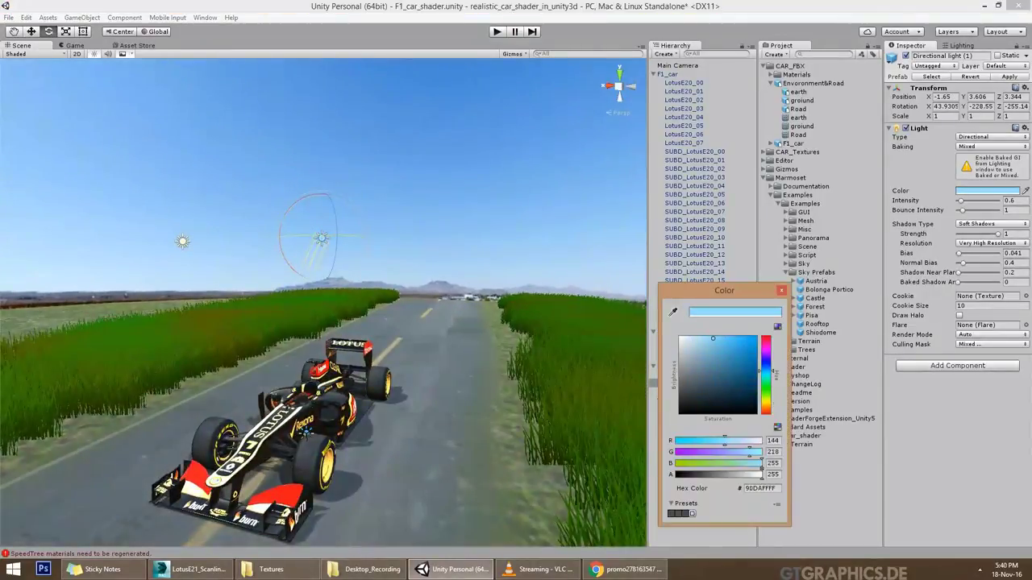
drag(311, 202, 316, 230)
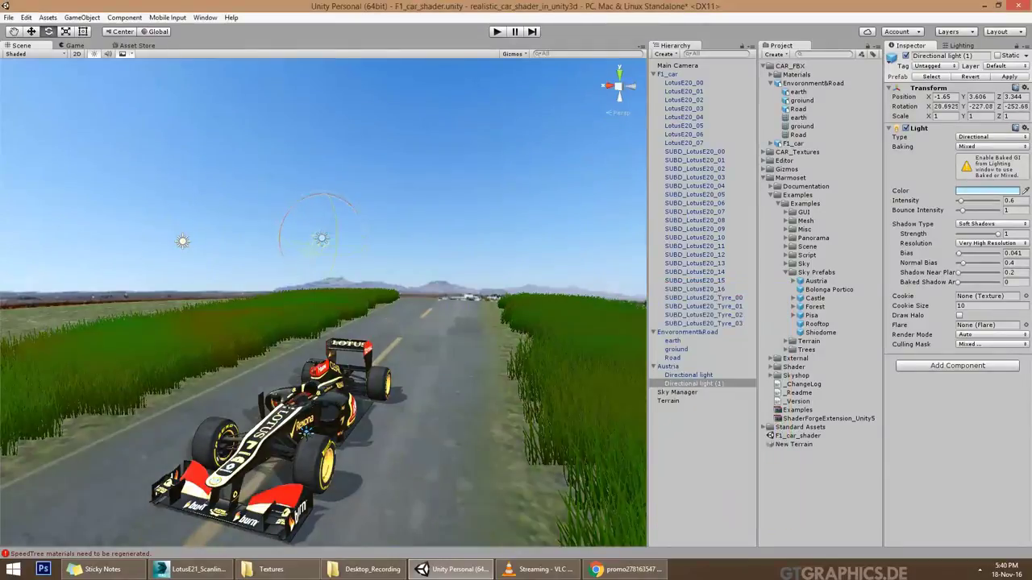
click(979, 235)
key(w)
click(689, 375)
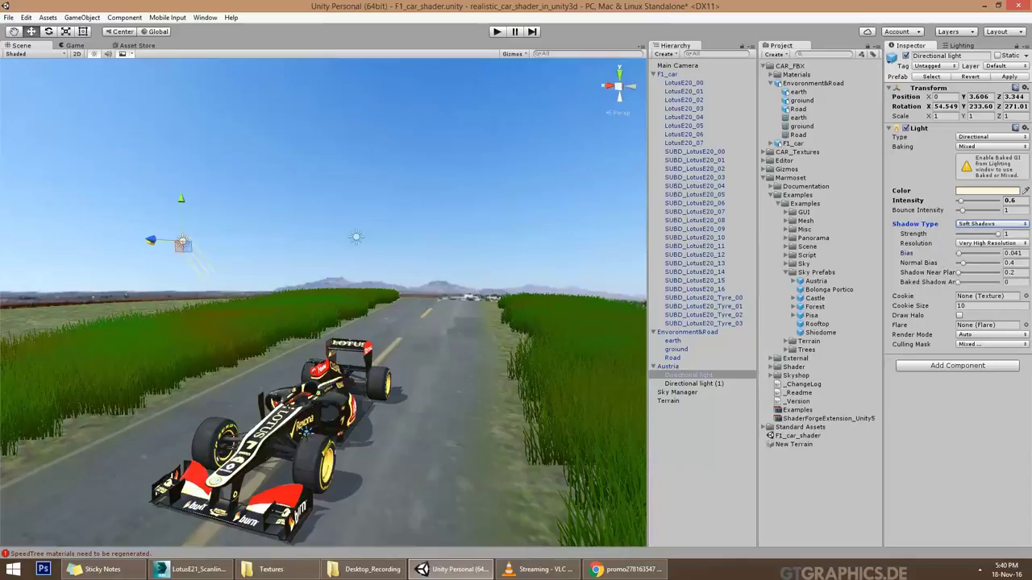
text(1.43)
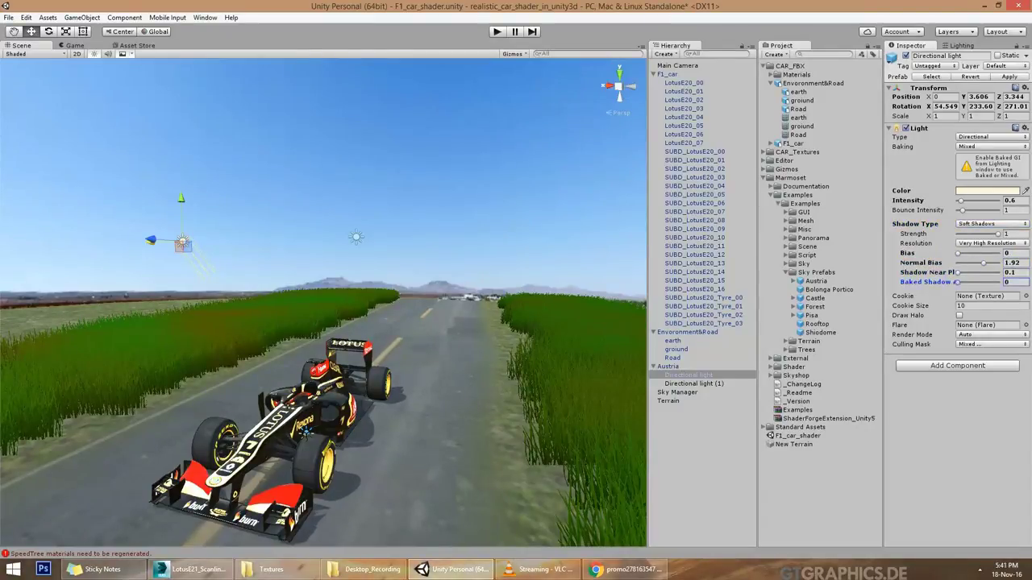
- Zoom in on the car and select the front tyre
alt+drag(306, 431, 375, 395)
click(376, 395)
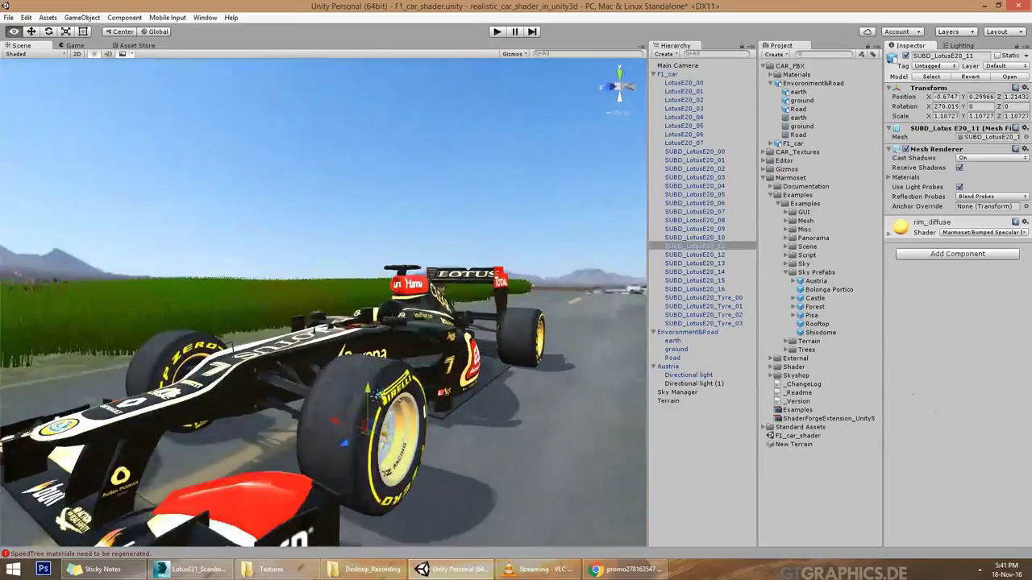
click(376, 395)
click(372, 392)
click(366, 390)
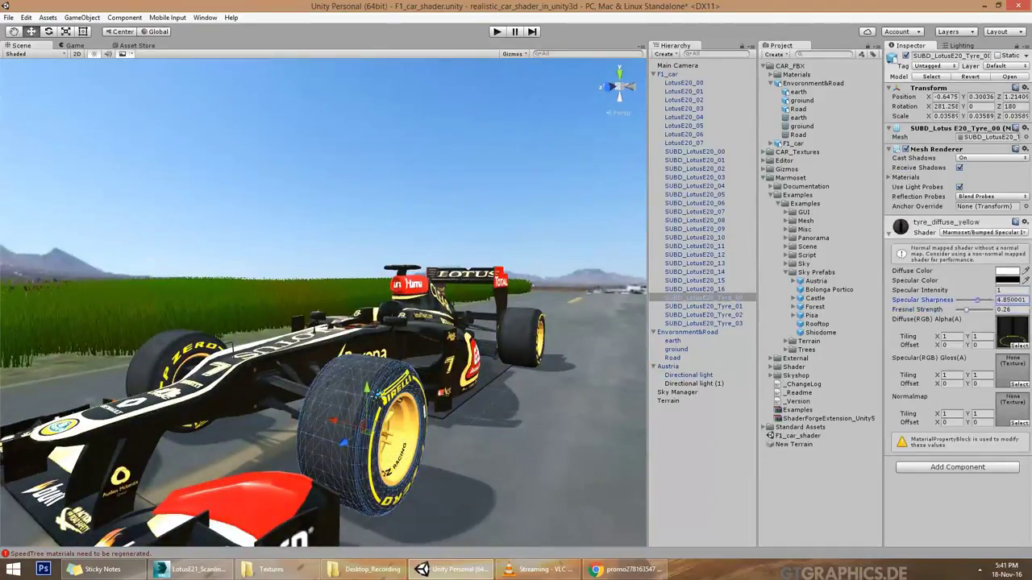
- Raise the tyre's Specular Sharpness to 4.85, lighten its specular colour, and glance at the F1 photo
click(1008, 279)
mouse_move(958, 300)
mouse_down()
mouse_move(987, 300)
mouse_move(978, 300)
mouse_up()
key(Escape)
click(1007, 279)
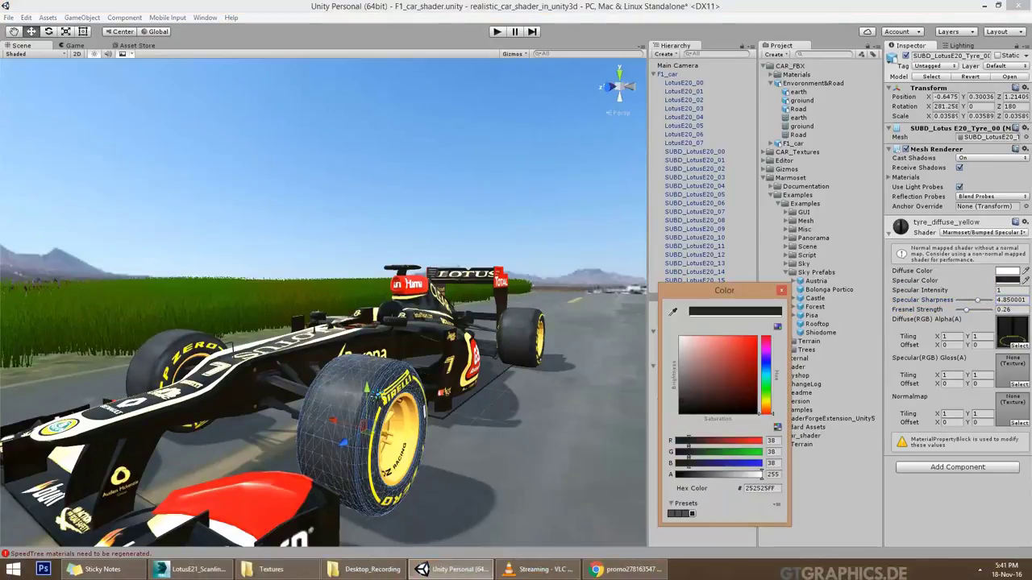
click(323, 161)
mouse_move(323, 161)
alt+mouse_down()
mouse_move(484, 178)
mouse_move(322, 178)
alt+mouse_up()
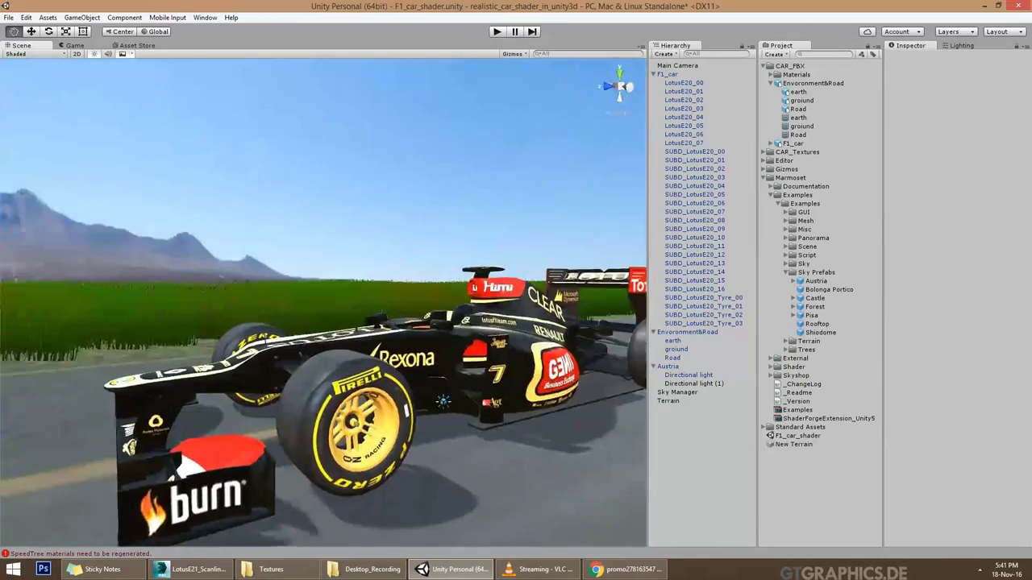
key(alt+Tab)
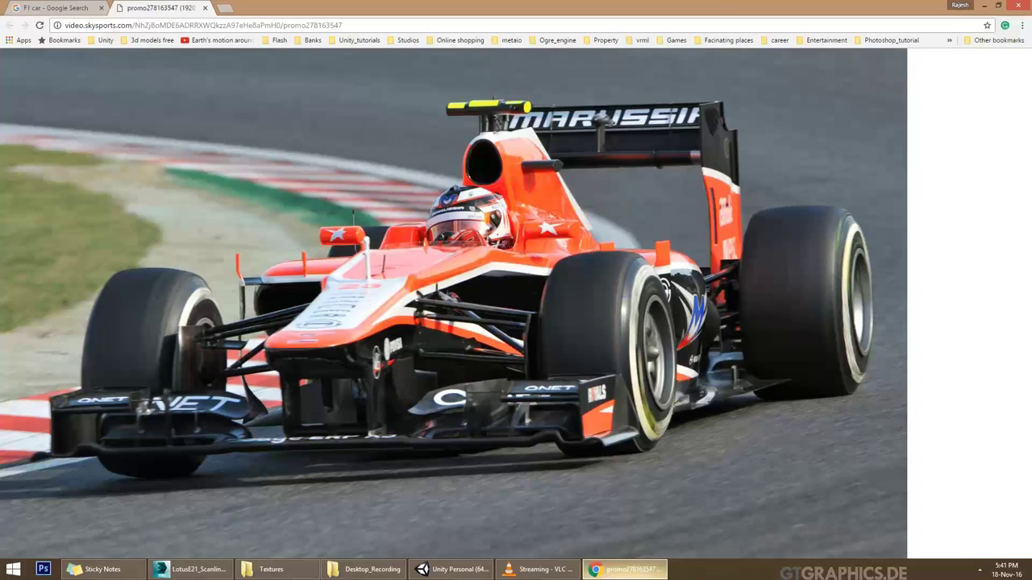
key(alt+Tab)
- Set the directional light's intensity to 0.7
click(690, 374)
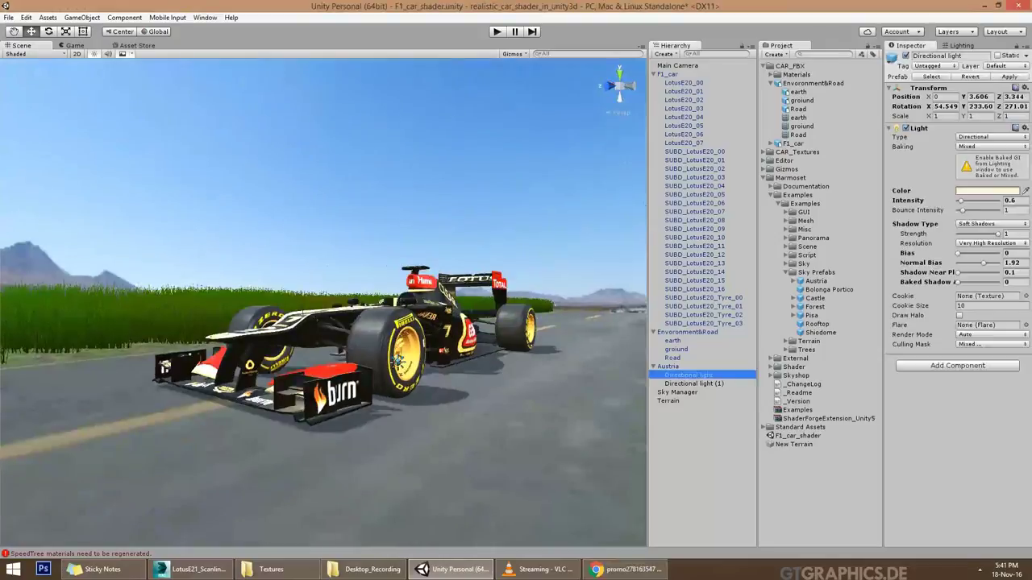
scroll(501, 516, up, 5)
click(1008, 200)
text(1)
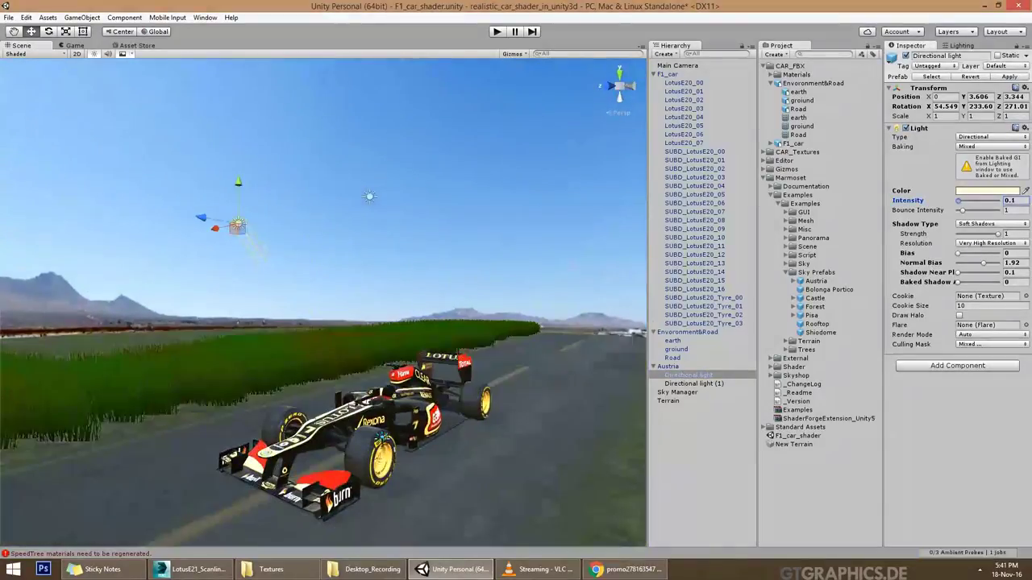
text(0.7)
scroll(391, 411, up, 3)
- Give the road the Marmoset Bumped Specular IBL shader and set its specular colour to black
mouse_move(338, 411)
alt+mouse_down()
mouse_move(391, 411)
mouse_move(379, 403)
alt+mouse_up()
click(672, 358)
click(989, 233)
mouse_move(968, 291)
click(852, 315)
click(1008, 280)
drag(717, 379, 717, 414)
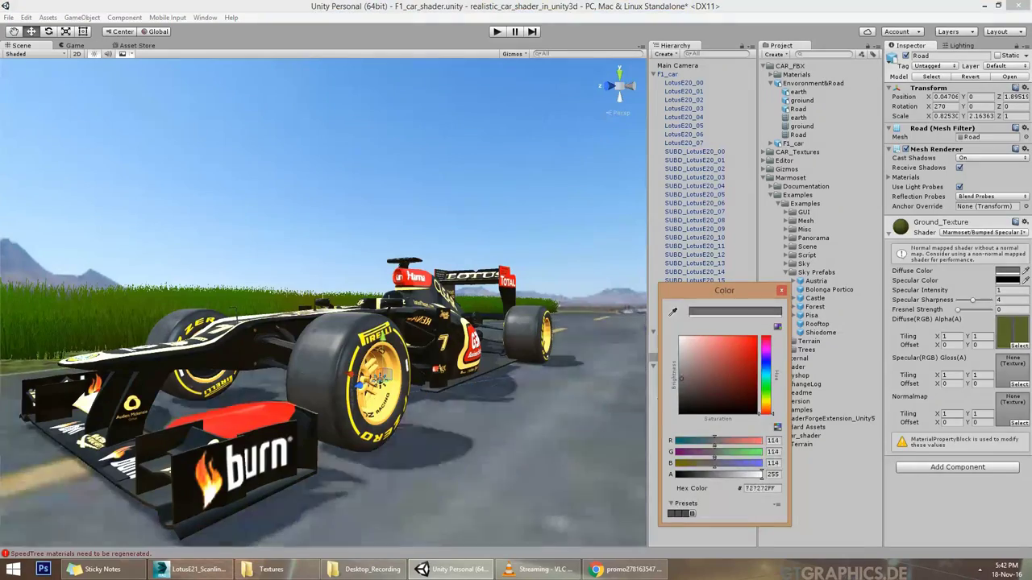
- Inspect the front wheel rim's diffuse colour and the front tyre's material
click(380, 380)
mouse_move(380, 380)
alt+mouse_down()
mouse_move(181, 362)
mouse_move(252, 352)
alt+mouse_up()
click(342, 373)
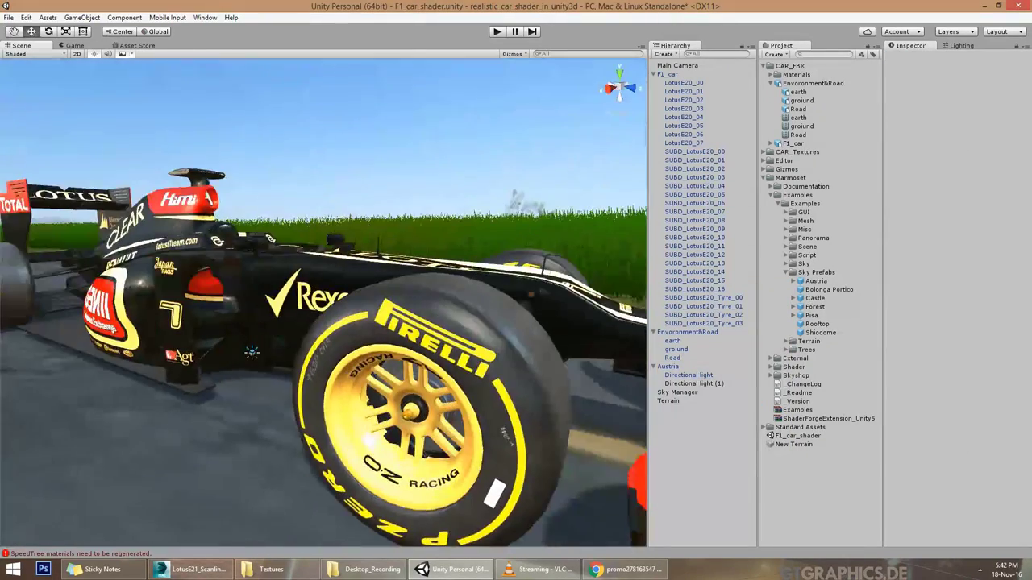
click(251, 352)
click(1007, 271)
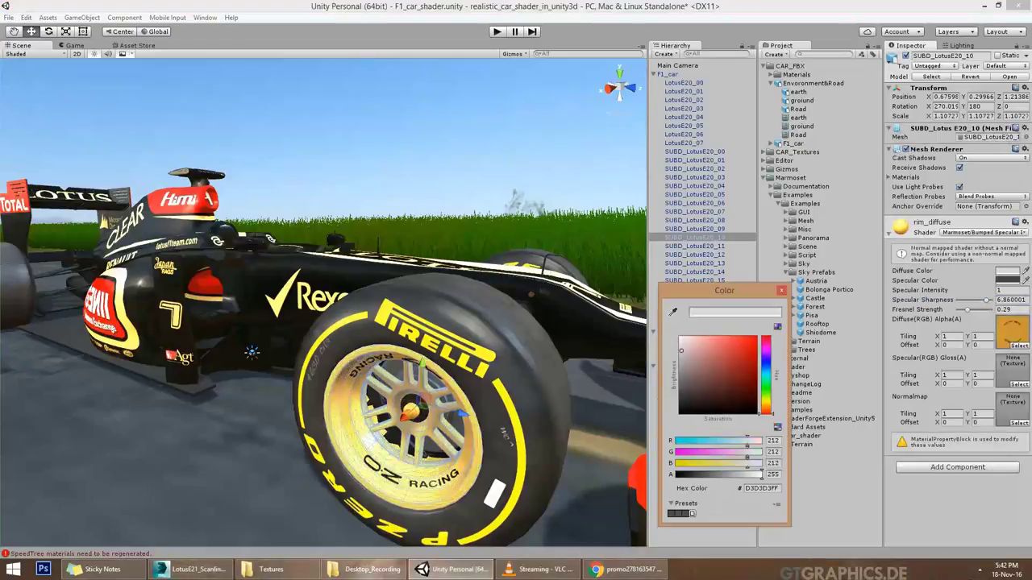
click(251, 352)
mouse_move(252, 352)
alt+mouse_down()
mouse_move(414, 393)
mouse_move(339, 387)
alt+mouse_up()
click(339, 387)
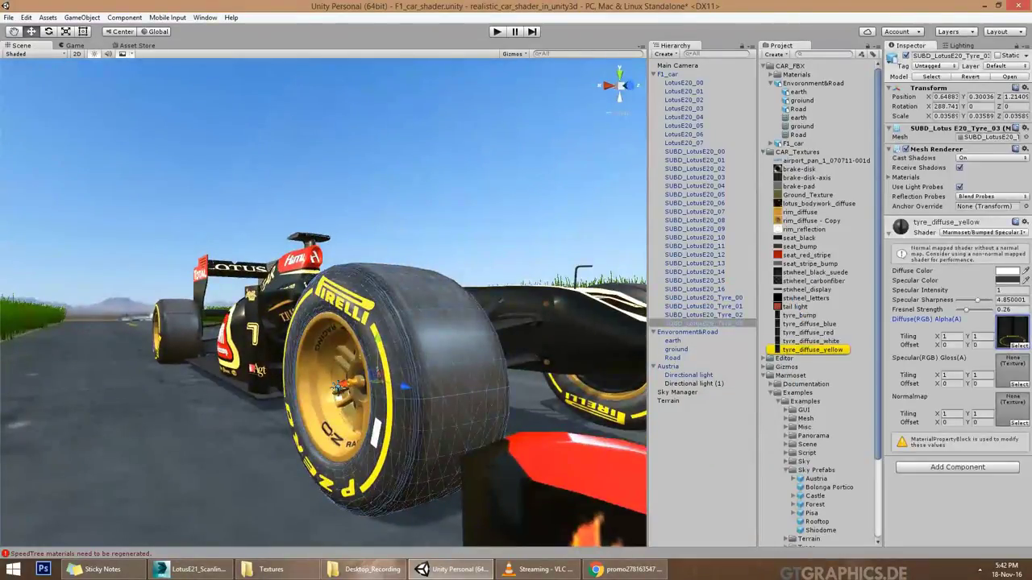
click(339, 387)
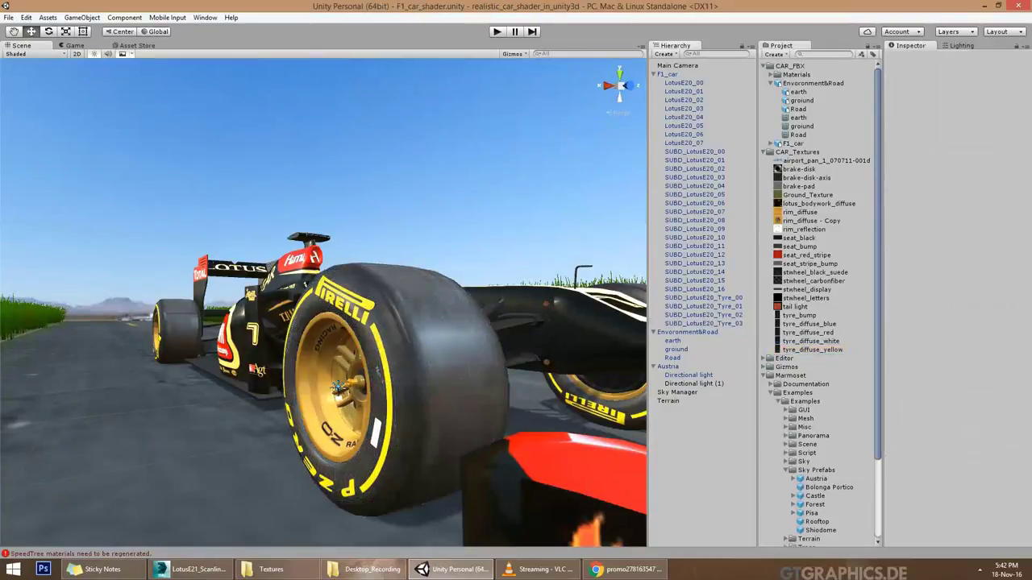
mouse_move(338, 386)
alt+mouse_down()
mouse_move(407, 373)
mouse_move(284, 346)
mouse_move(365, 316)
mouse_move(371, 302)
mouse_move(496, 268)
alt+mouse_up()
- Lower the car body's Specular Sharpness and review the front tyre's diffuse colour
click(371, 302)
mouse_move(990, 300)
mouse_down()
mouse_move(979, 300)
mouse_move(985, 309)
mouse_up()
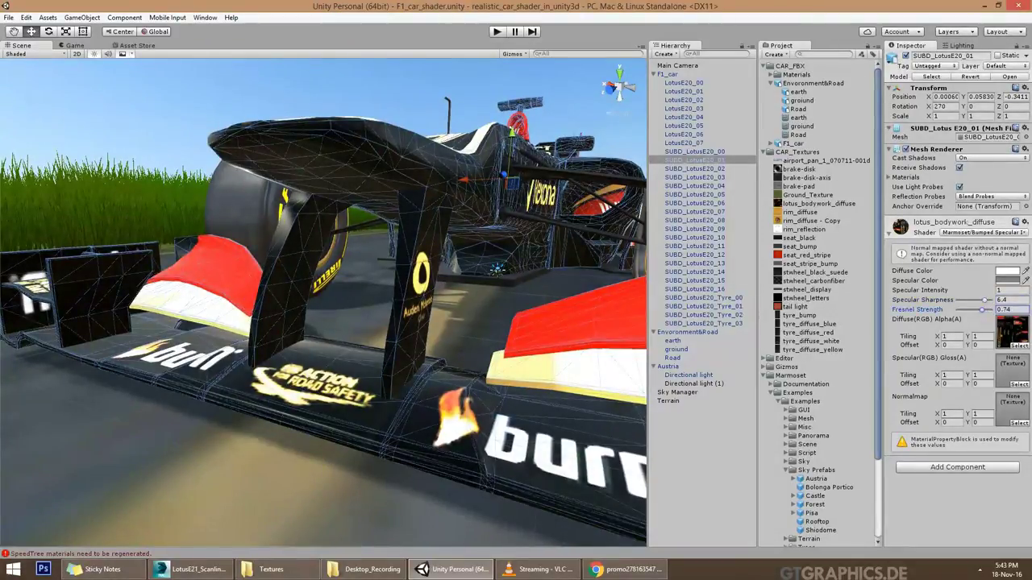
double_click(703, 297)
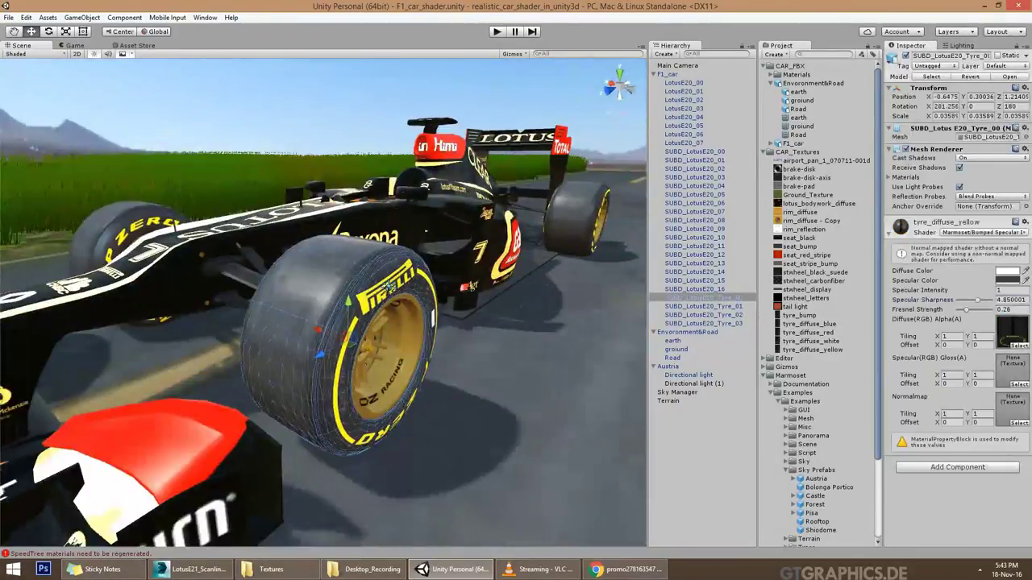
click(1007, 271)
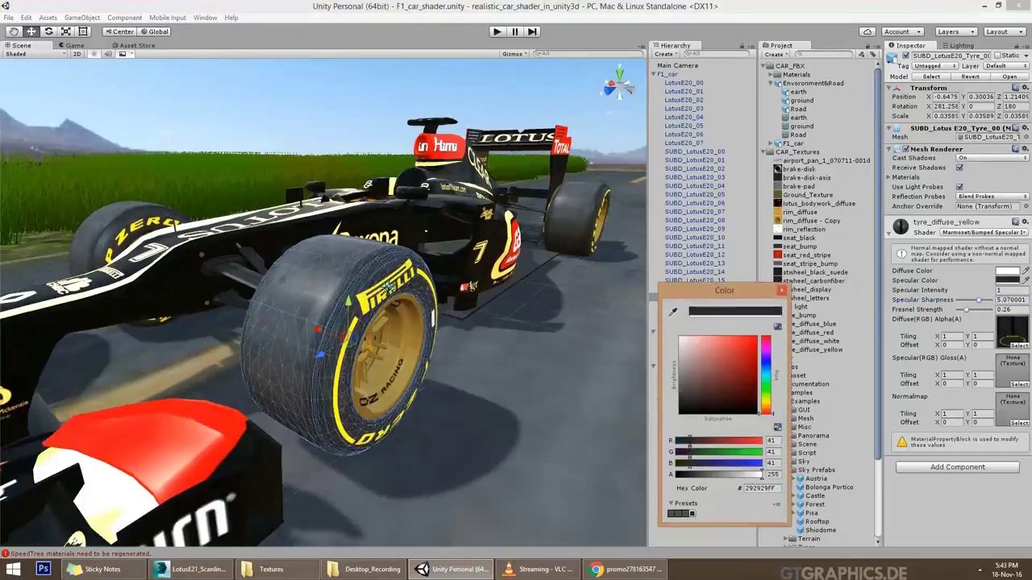
click(389, 285)
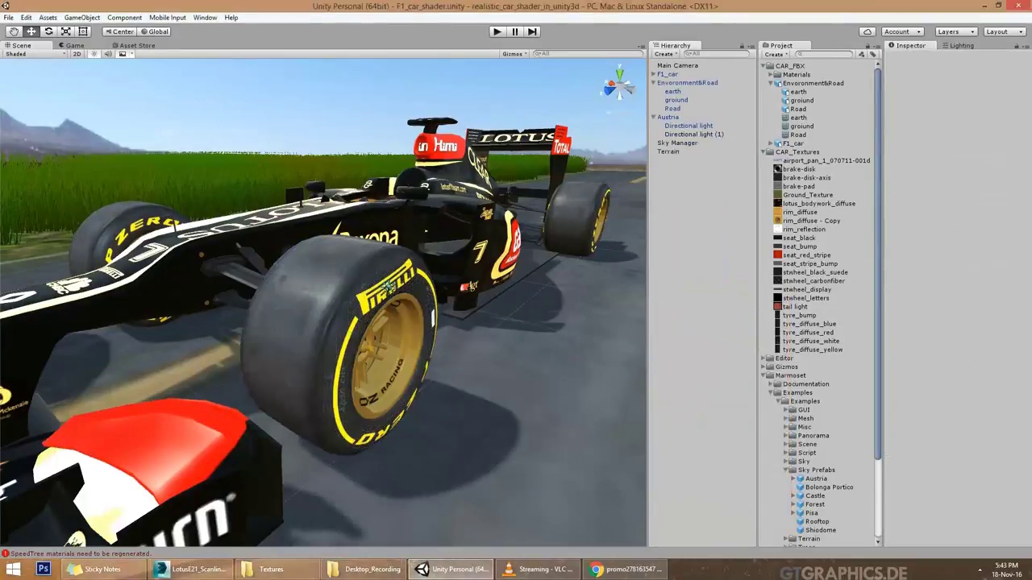
scroll(389, 283, down, 5)
alt+drag(389, 282, 369, 291)
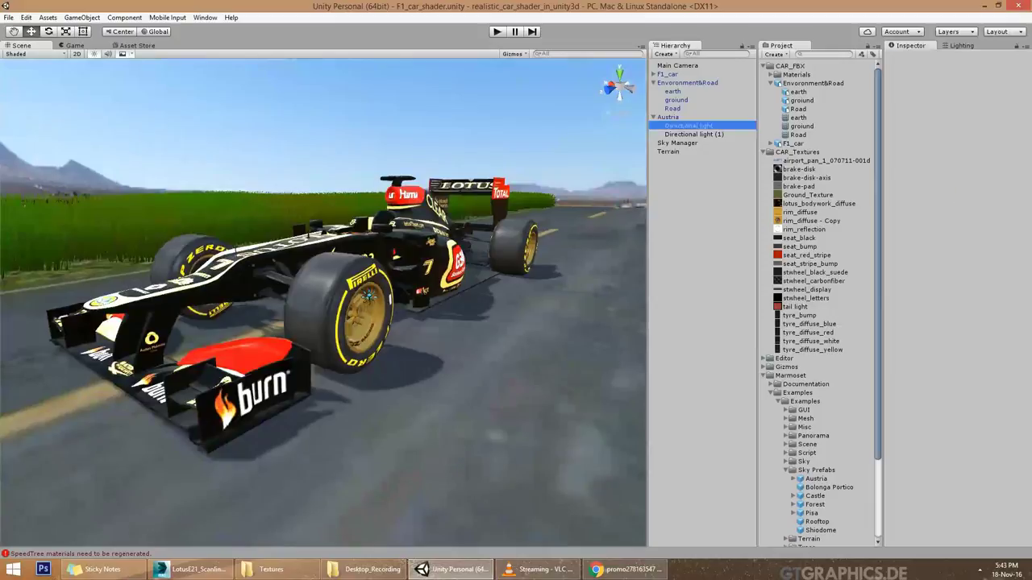
- Set the directional light's intensity to 0.9 and review its warm FFE8AC colour
click(1009, 200)
text(0.9)
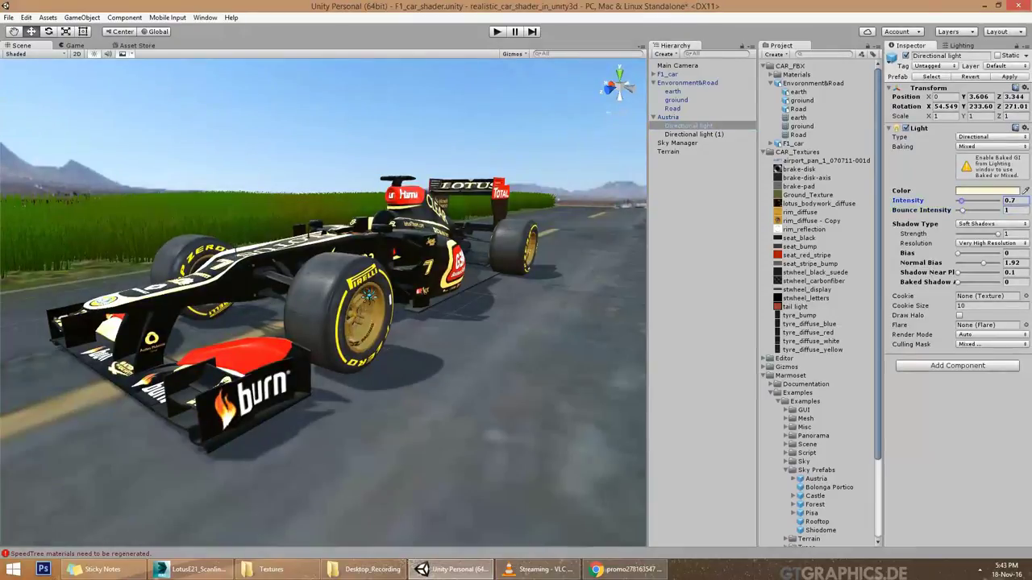
click(987, 191)
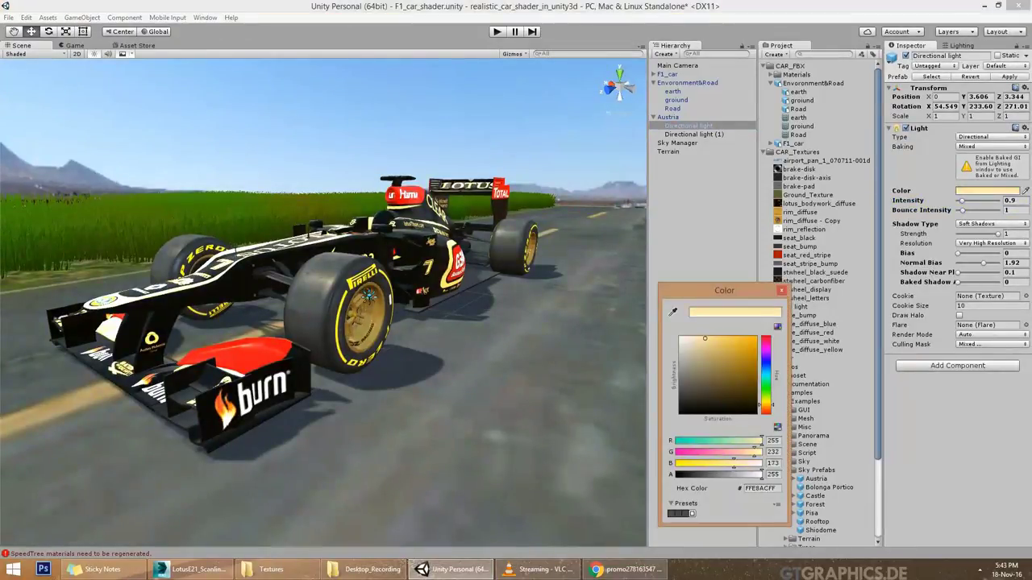
click(368, 296)
alt+drag(368, 296, 395, 334)
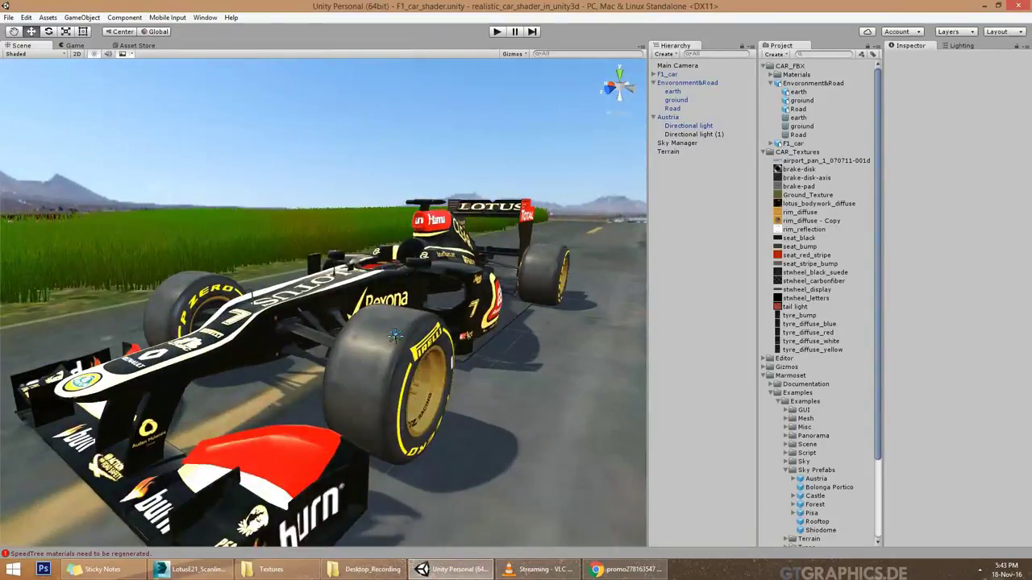
alt+drag(395, 335, 404, 328)
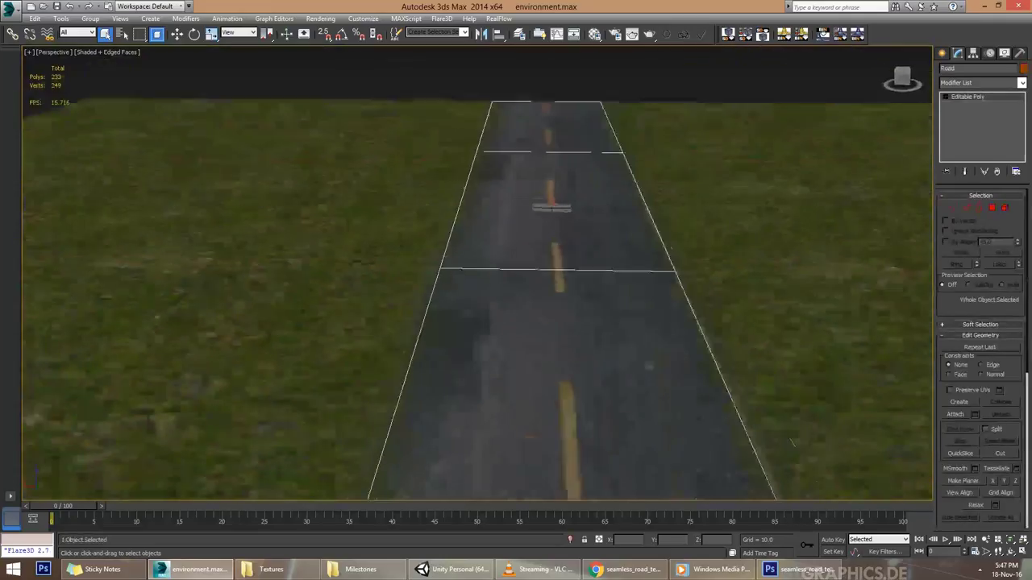
- Give the road a material with the seamless road bitmap as diffuse and add a UVW Map modifier
click(594, 33)
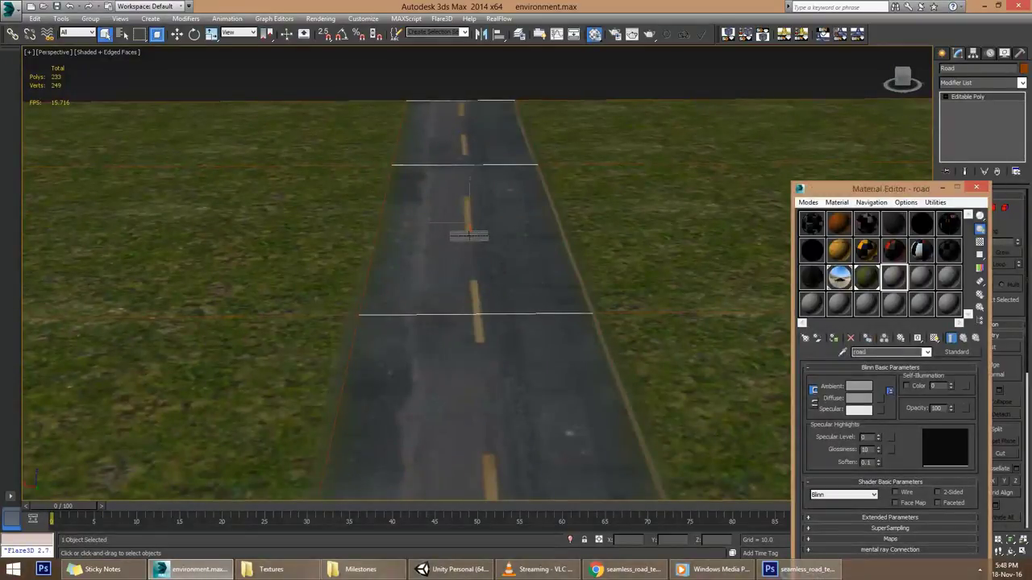
click(835, 338)
click(878, 398)
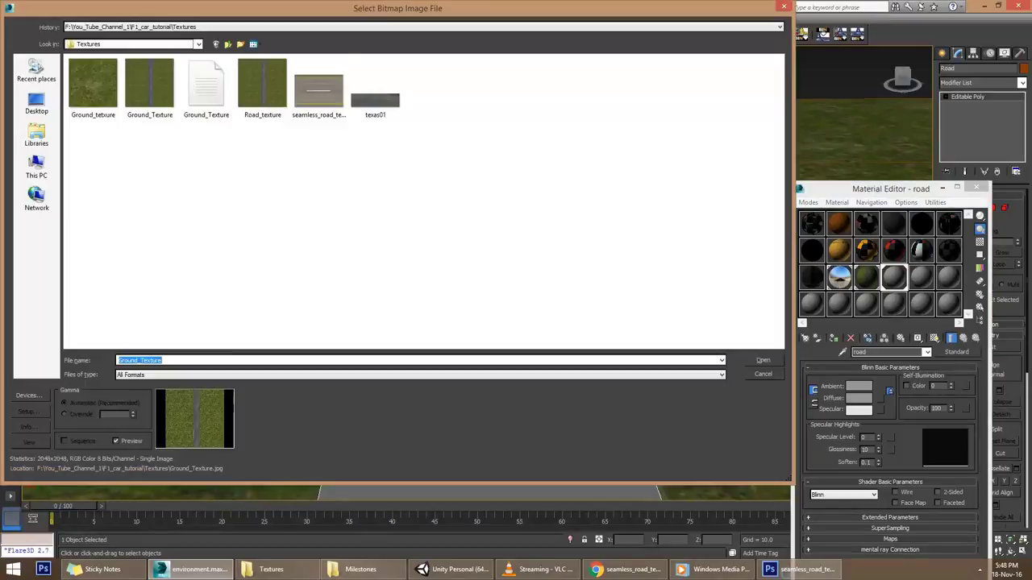
double_click(325, 92)
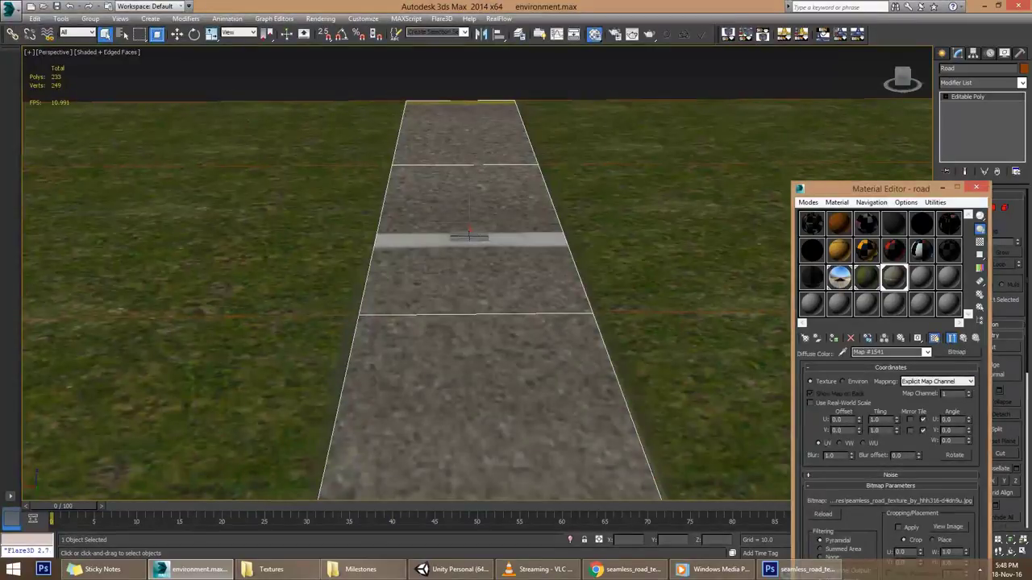
click(982, 82)
click(977, 439)
key(m)
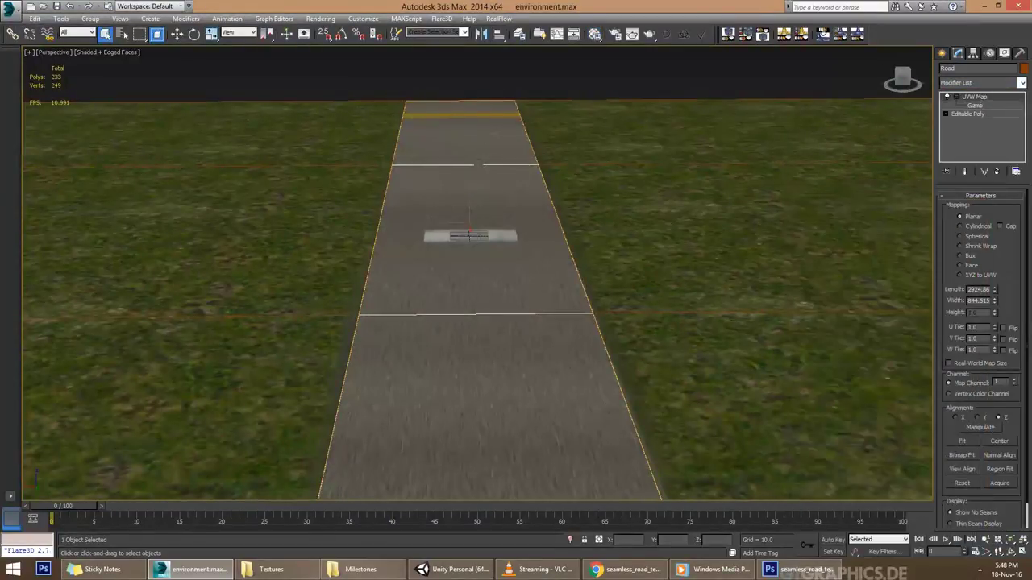
- Enable angle snap and rotate the UVW mapping gizmo 90° to run along the road
right_click(341, 33)
click(593, 209)
click(341, 33)
drag(492, 243, 451, 242)
key(m)
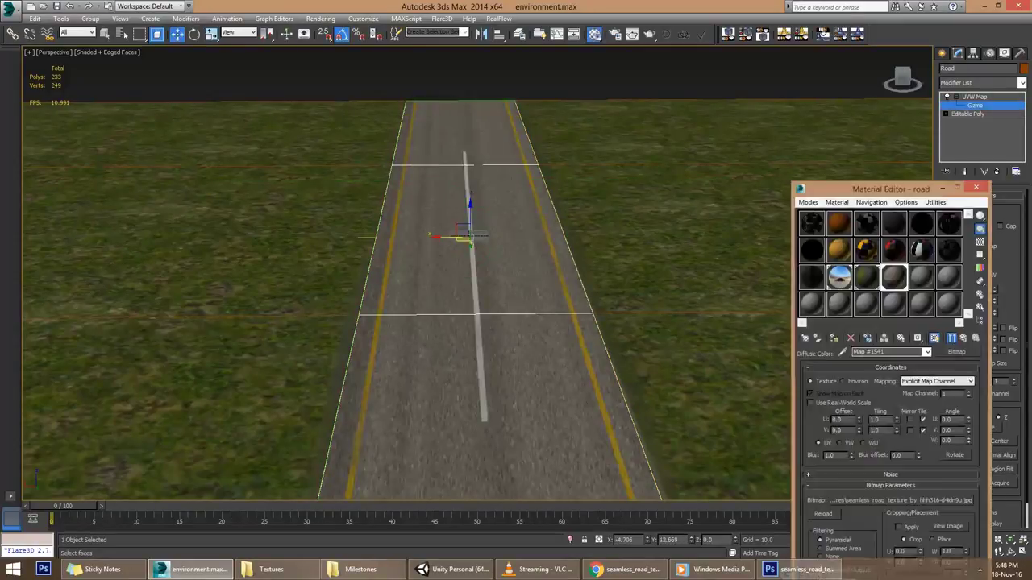
key(m)
key(r)
- Scale the road mapping and unhide all objects so the sky dome reappears
alt+middle_drag(484, 306, 516, 242)
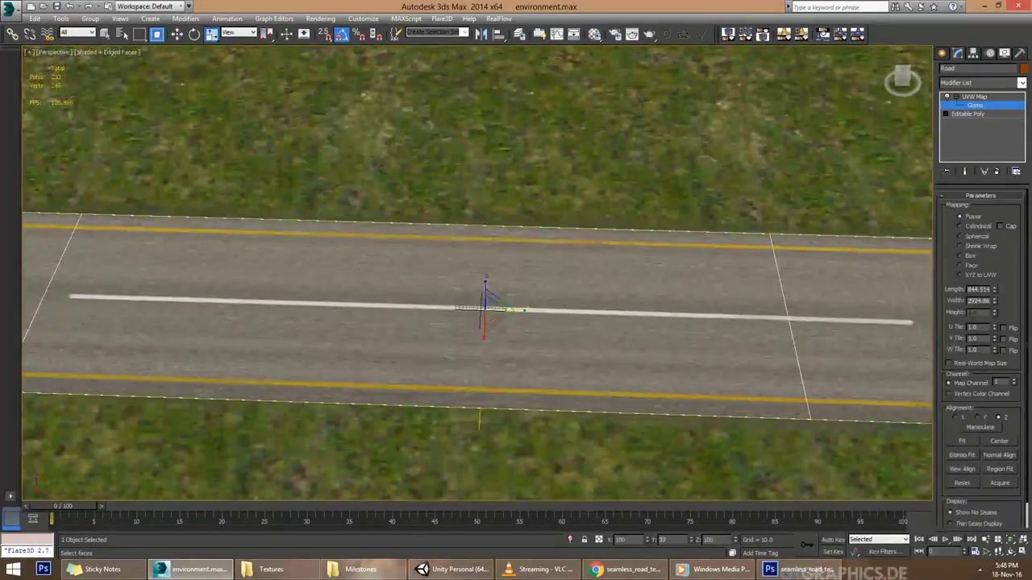
alt+middle_drag(484, 307, 516, 339)
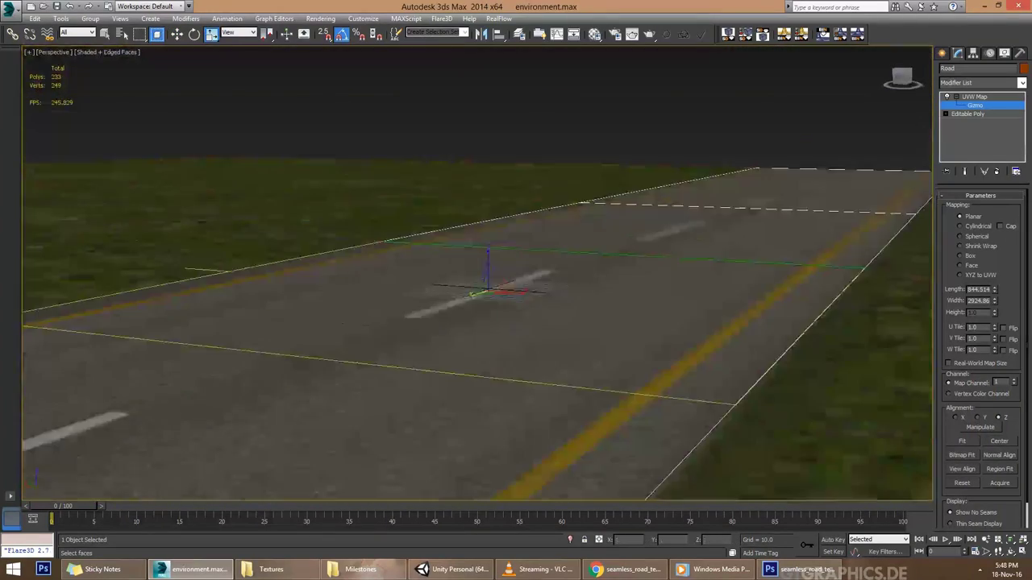
alt+middle_drag(516, 338, 524, 345)
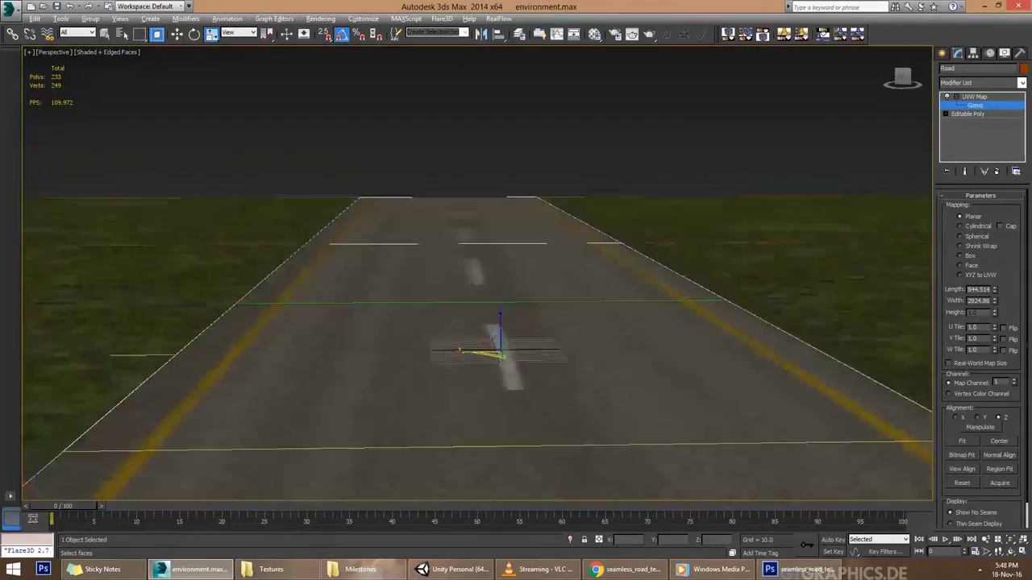
right_click(524, 345)
click(544, 374)
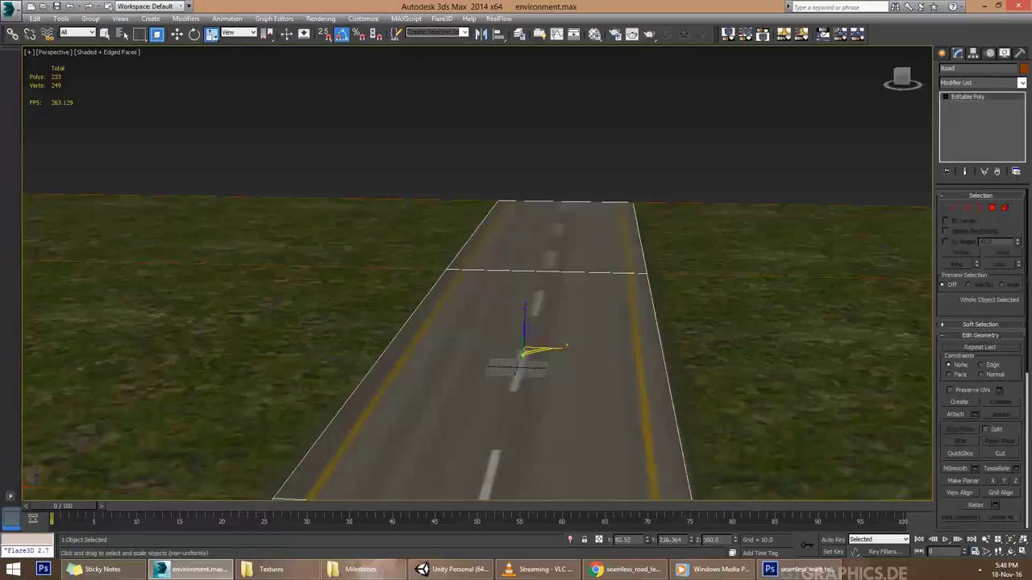
scroll(524, 350, down, 5)
right_click(604, 364)
click(657, 317)
click(9, 6)
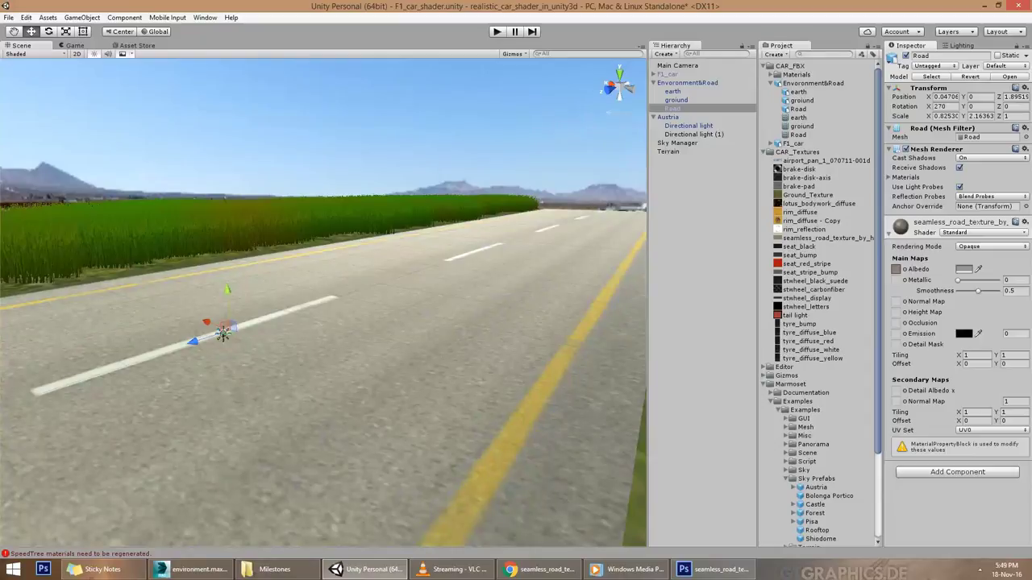
- Give the road the Marmoset Bumped Specular IBL shader with darker 4E4E4E diffuse and darker specular
click(992, 232)
mouse_move(951, 292)
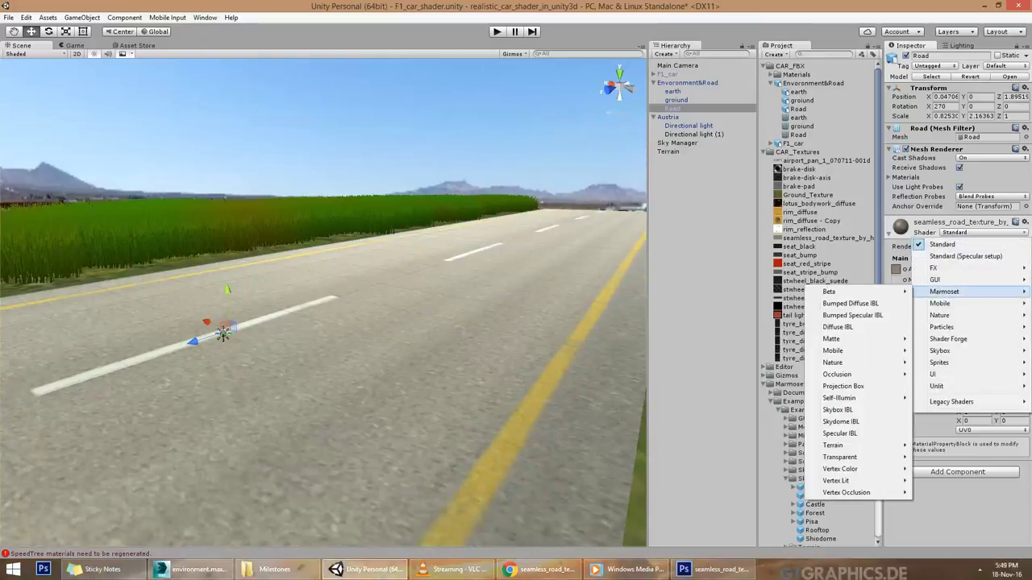
click(852, 315)
click(1007, 271)
drag(680, 339, 679, 407)
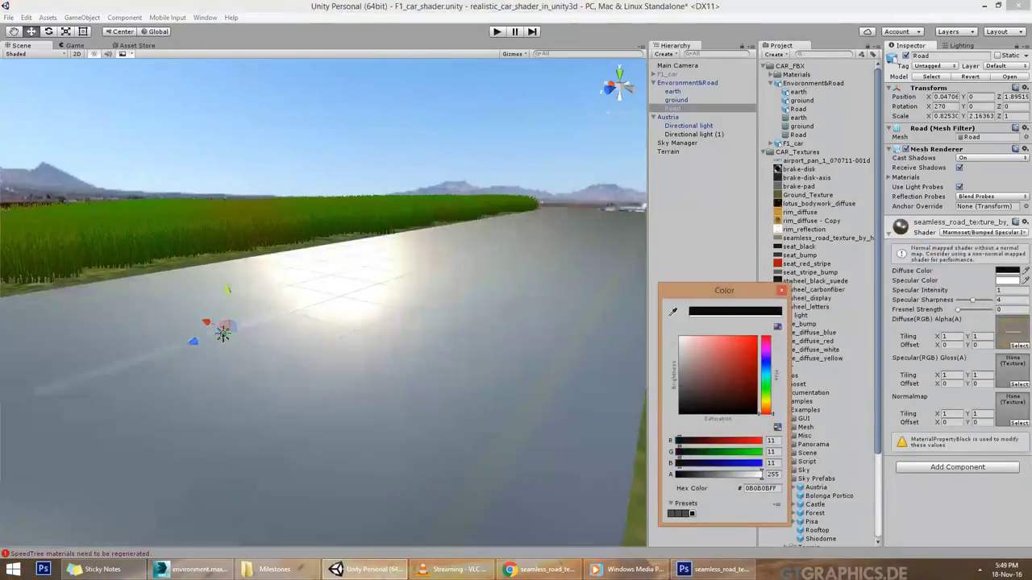
mouse_move(681, 339)
mouse_down()
mouse_move(679, 408)
mouse_move(679, 390)
mouse_up()
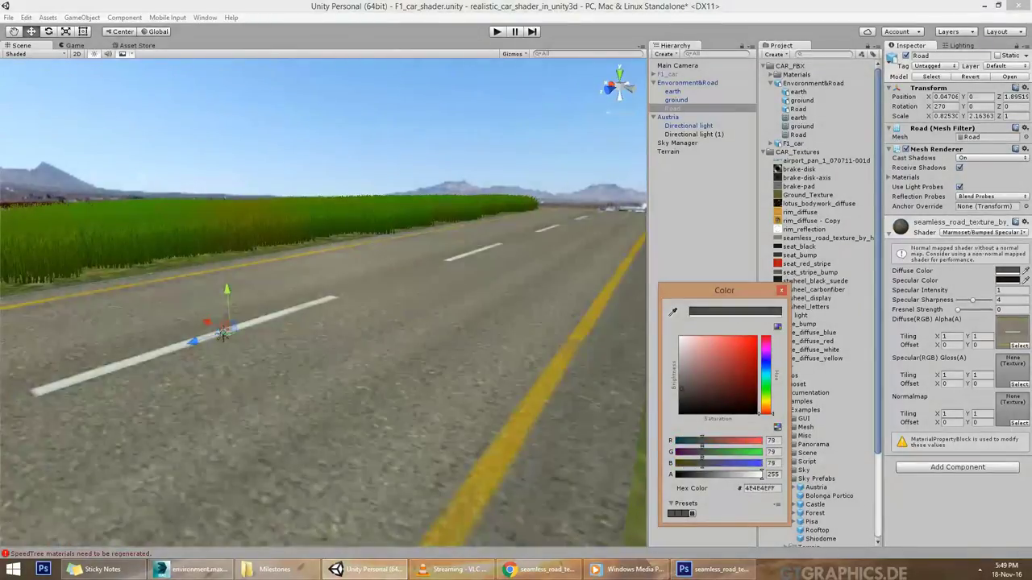
click(673, 108)
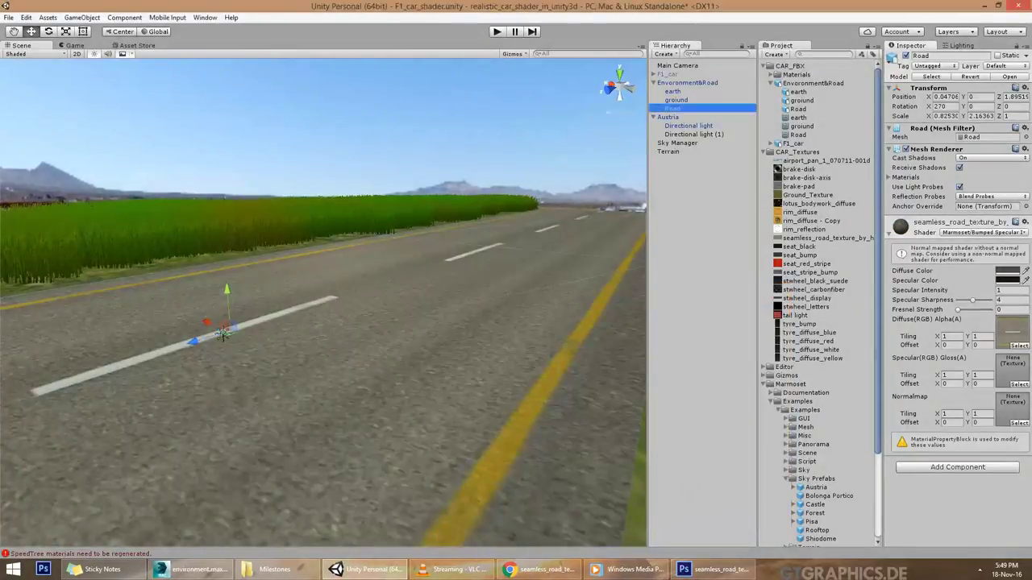
- Frame the F1 car on the road, select the road, and compare with the texture image
double_click(667, 74)
alt+drag(369, 318, 367, 320)
click(367, 320)
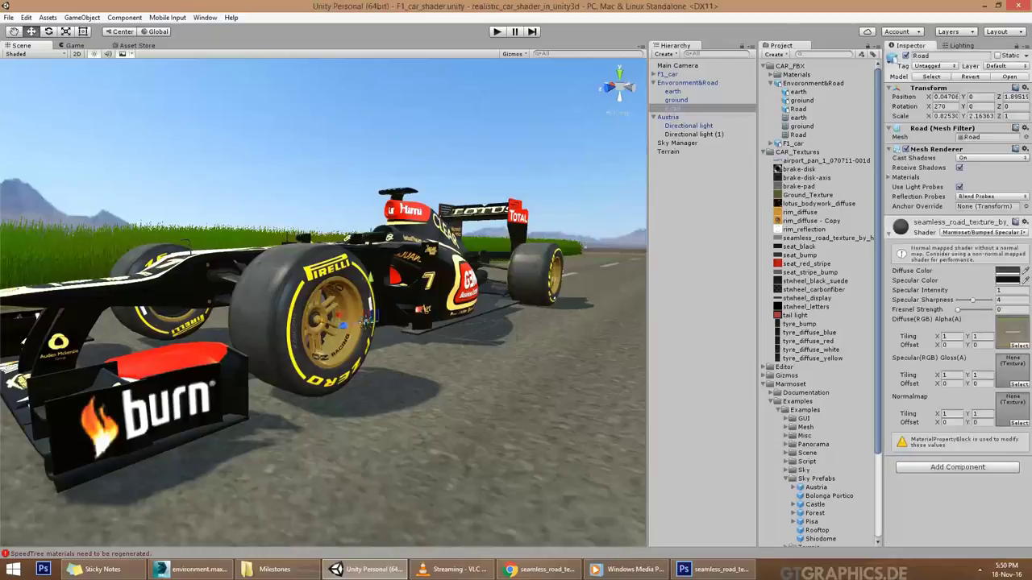
key(alt+Tab)
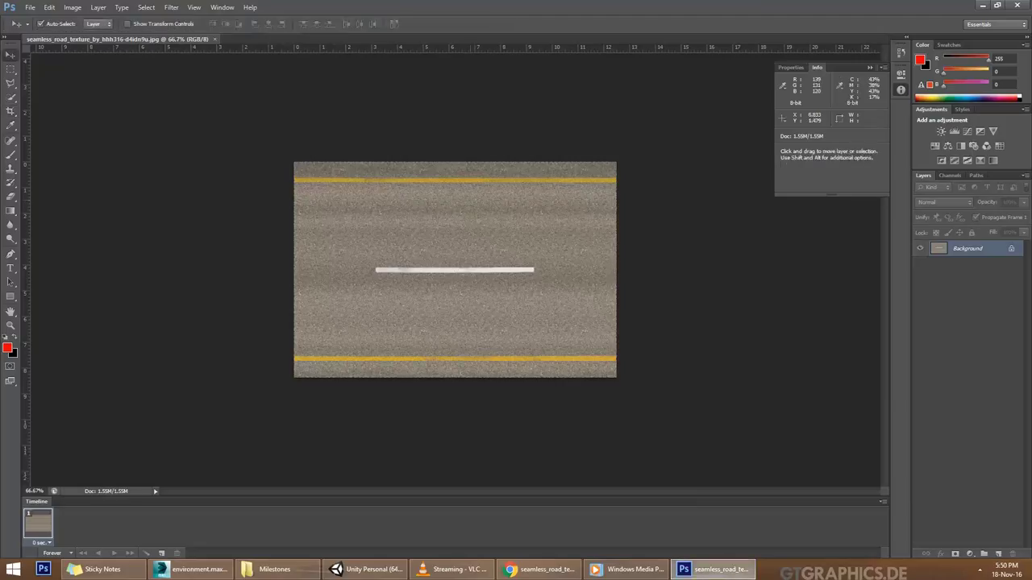
key(alt+Tab)
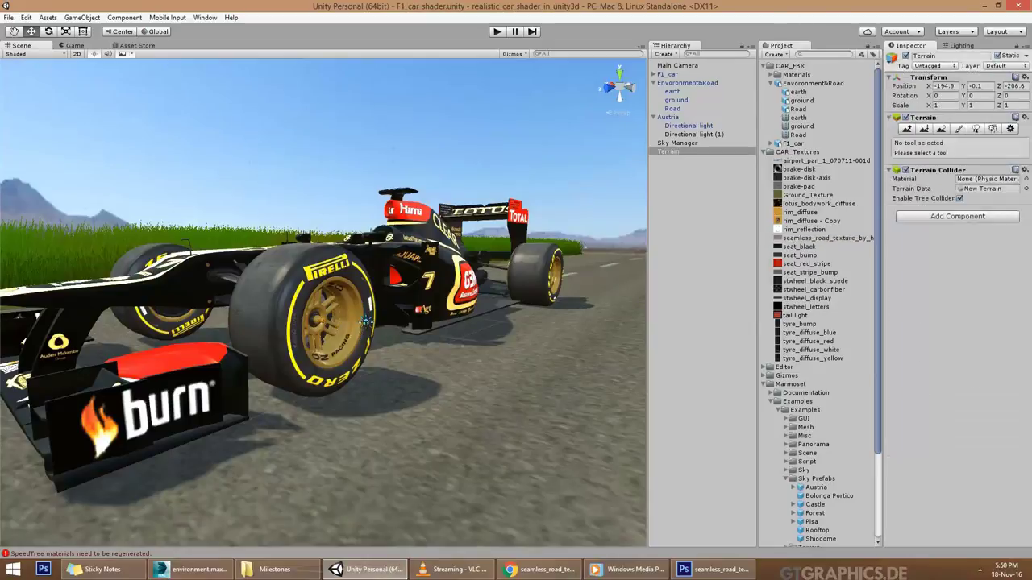
- Duplicate the road texture as seamless_road_NORMAL, make it a normal map, and assign it to Road's Normalmap
key(ctrl+d)
text(seamless_road_NORMAL)
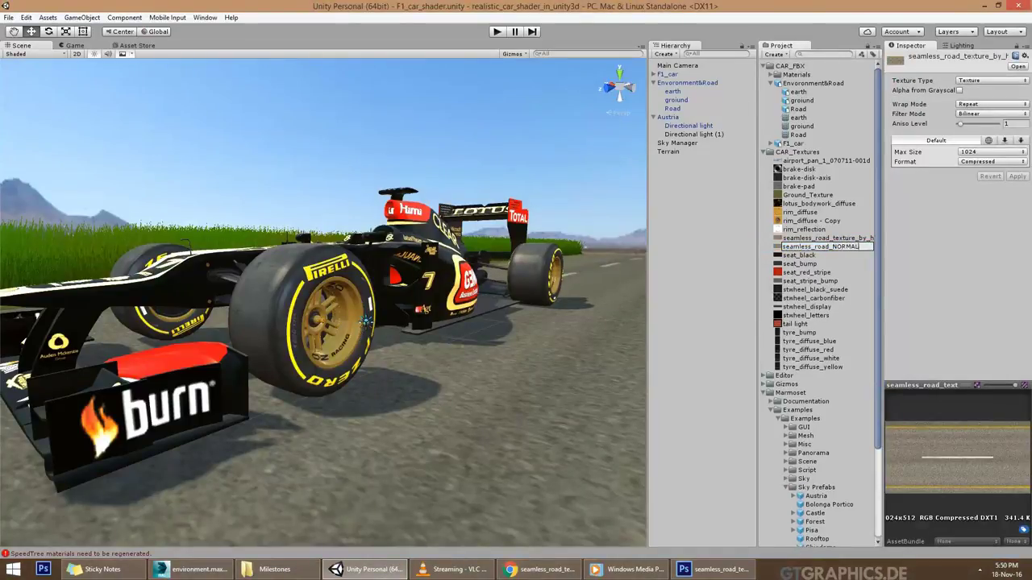
click(991, 81)
click(979, 93)
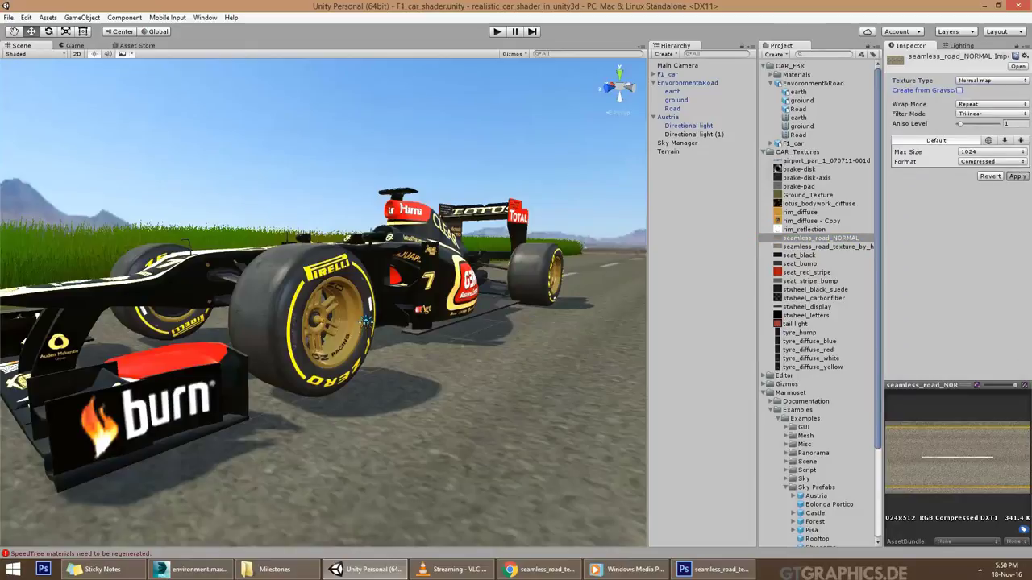
click(1017, 176)
click(673, 108)
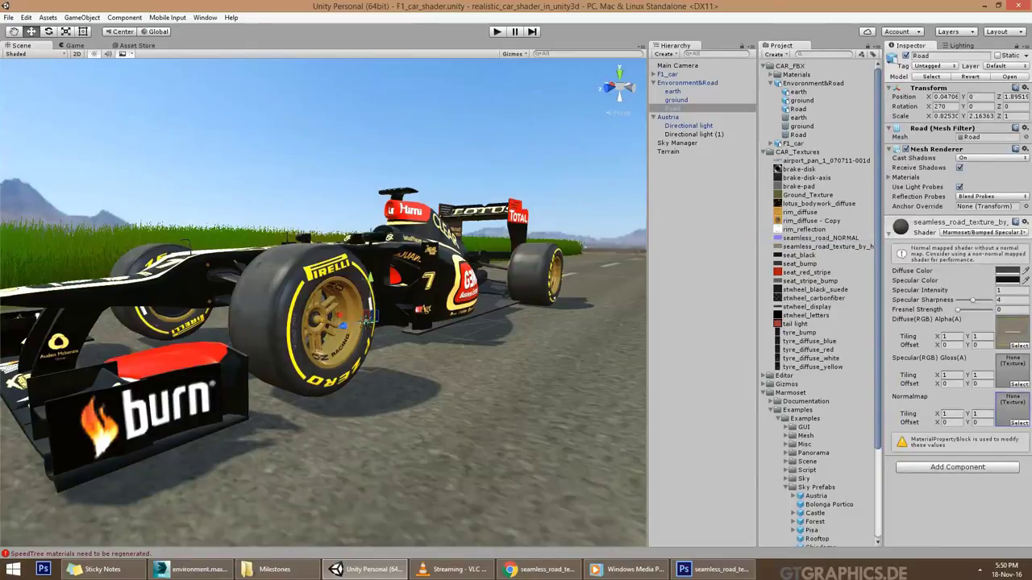
drag(821, 238, 1012, 401)
- Set seamless_road_NORMAL to Create from Grayscale and apply the import settings
double_click(1013, 387)
click(991, 81)
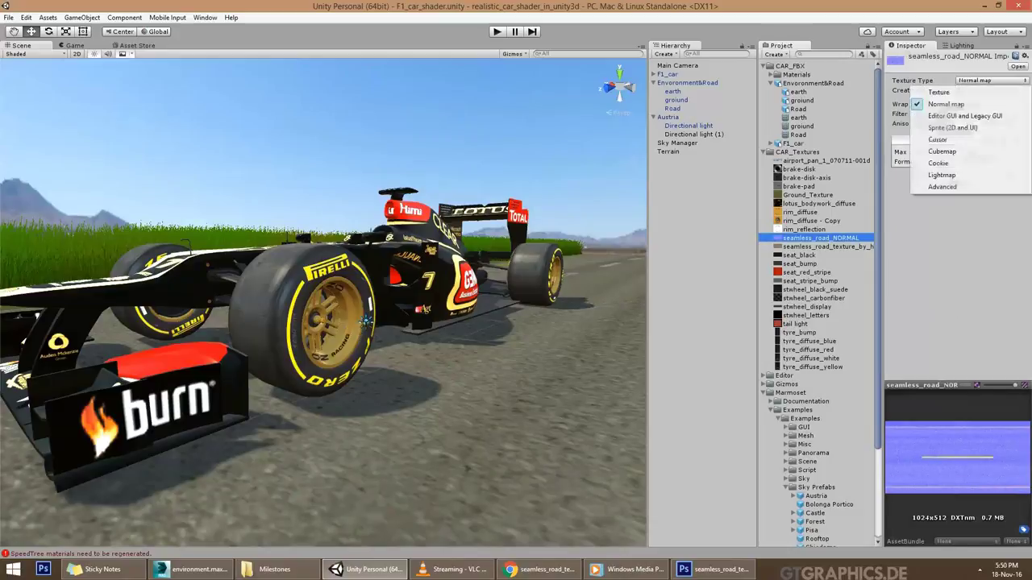
click(992, 107)
click(991, 104)
click(959, 90)
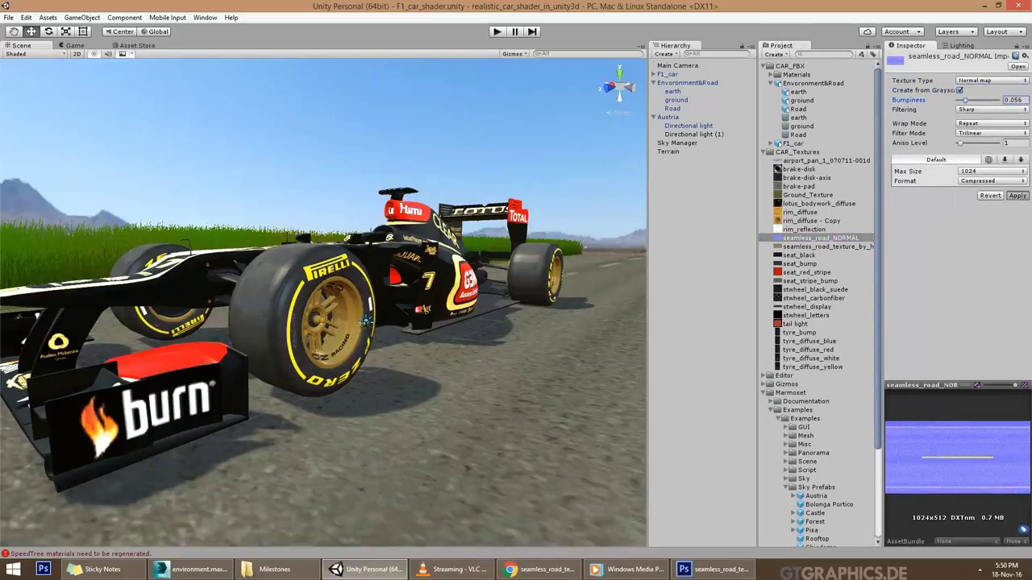
click(1017, 195)
- Orbit to inspect the bumpier road surface, then select the terrain's grass detail settings
alt+drag(367, 319, 357, 307)
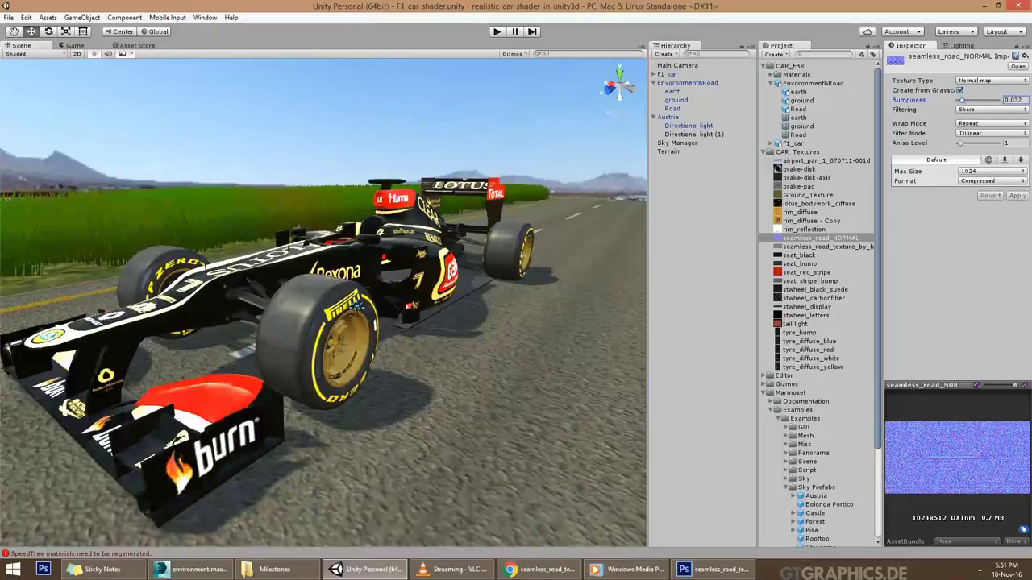
alt+drag(357, 307, 350, 308)
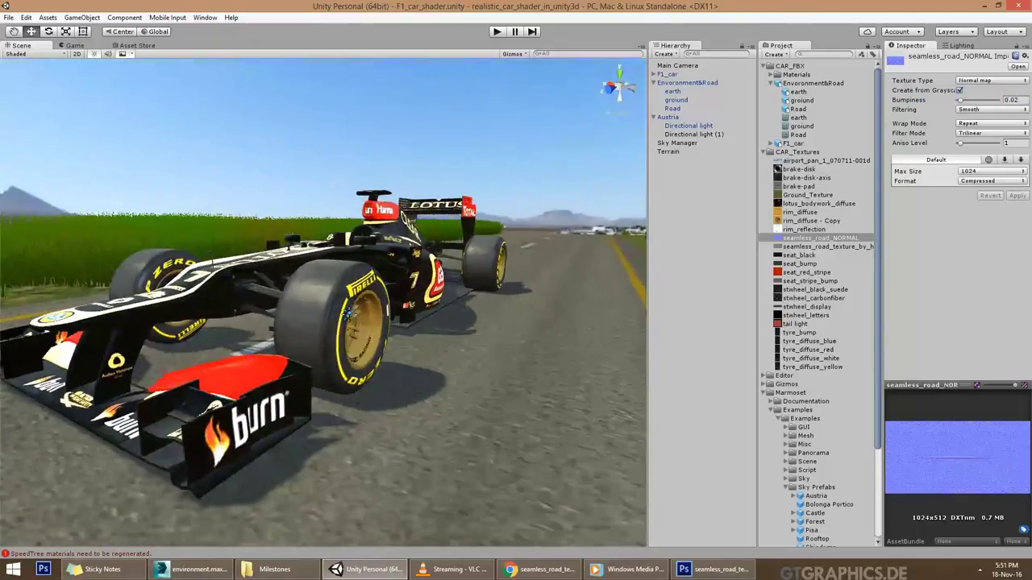
click(668, 152)
click(993, 129)
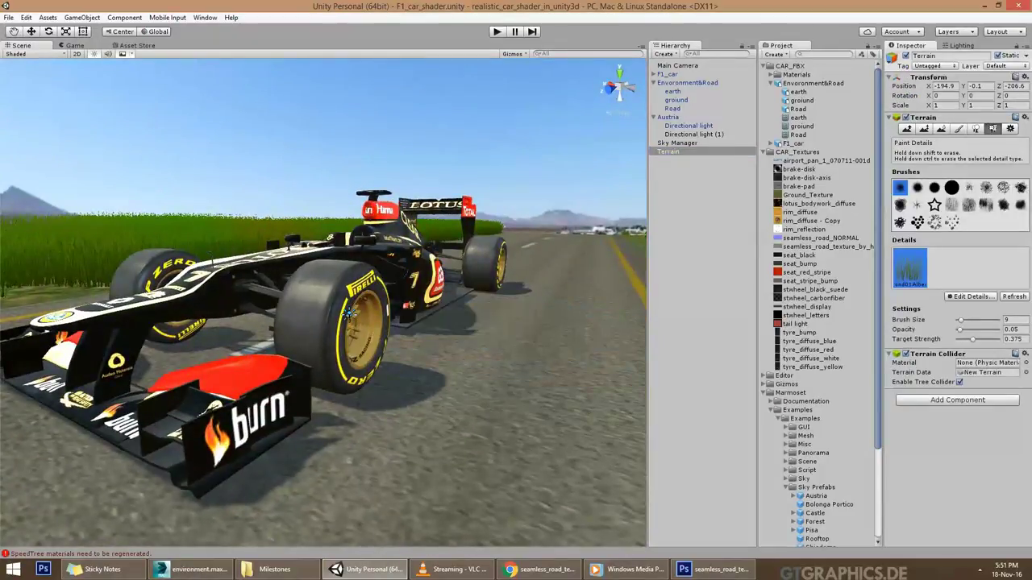
- Change the grass detail's Healthy Color to a brighter, greener shade and view the car from the front
click(971, 296)
click(600, 240)
drag(701, 367, 707, 364)
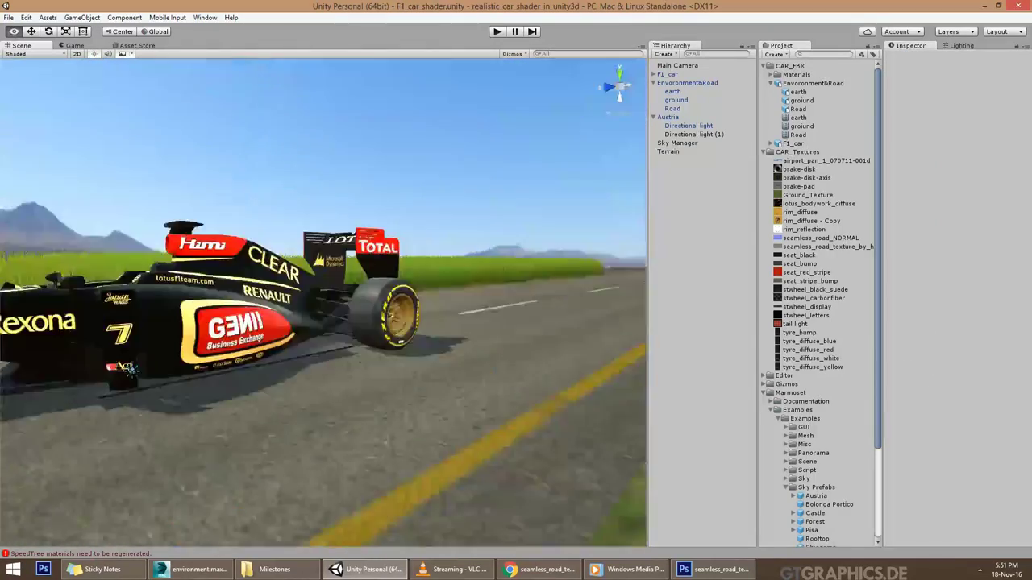
alt+drag(129, 368, 373, 332)
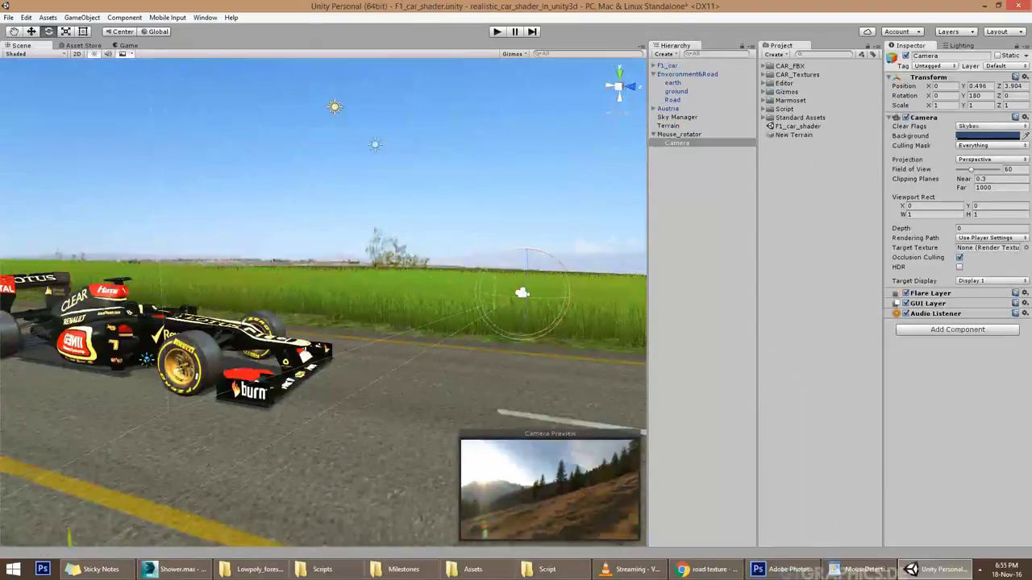
- Set the Game view to 1920x1080 and raise the camera, tilting it toward the car
click(128, 46)
click(68, 53)
click(44, 133)
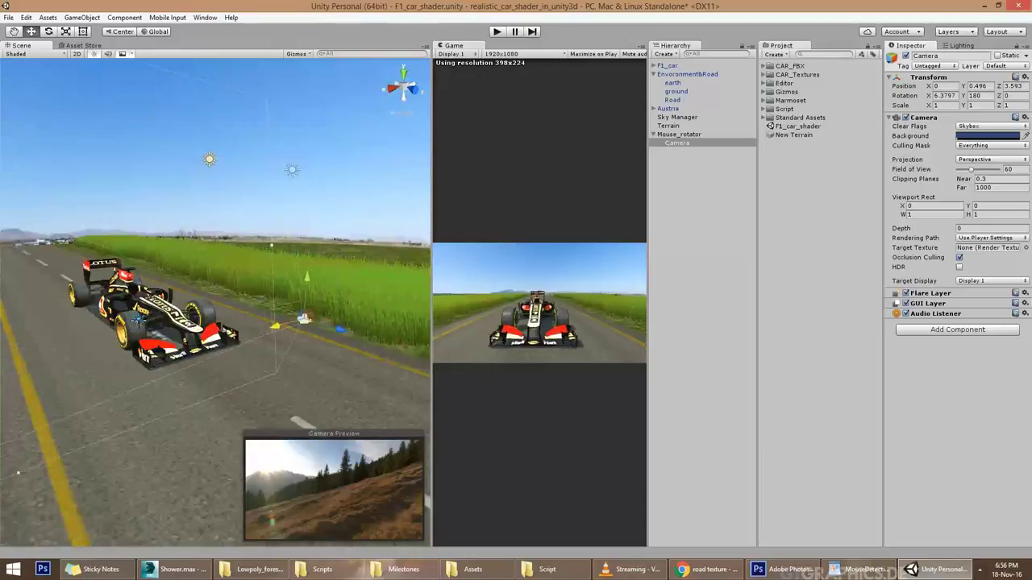
alt+drag(17, 473, 119, 425)
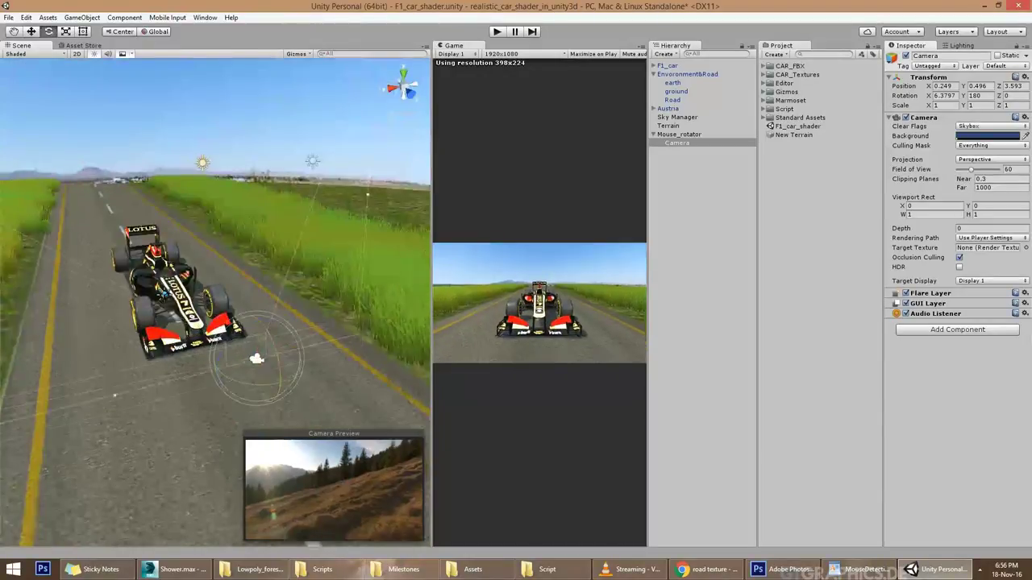
drag(247, 308, 248, 285)
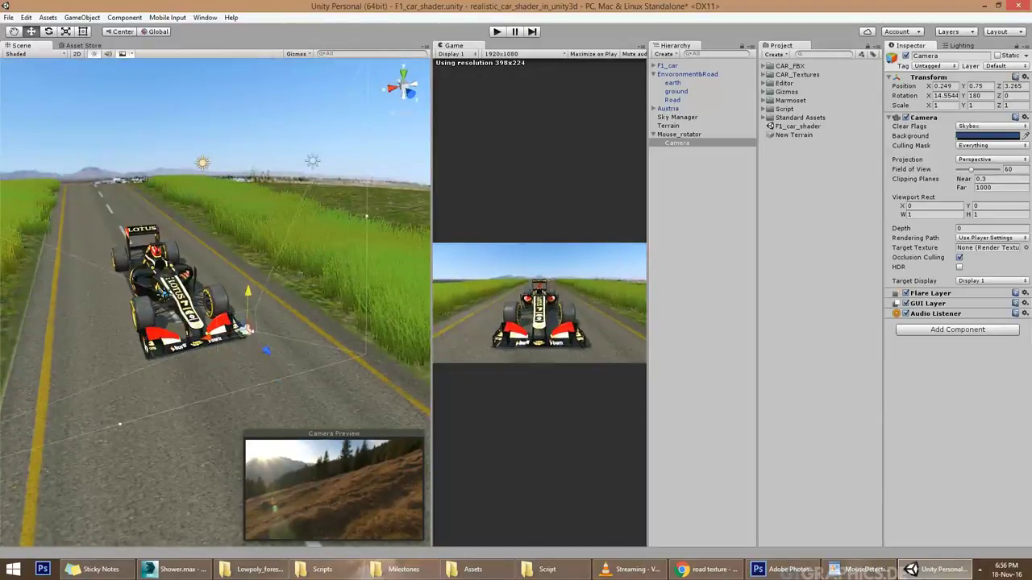
- Add the Mouse Detection script to Mouse_rotator with vertical speed 0, then test it in Play mode
click(679, 134)
click(957, 122)
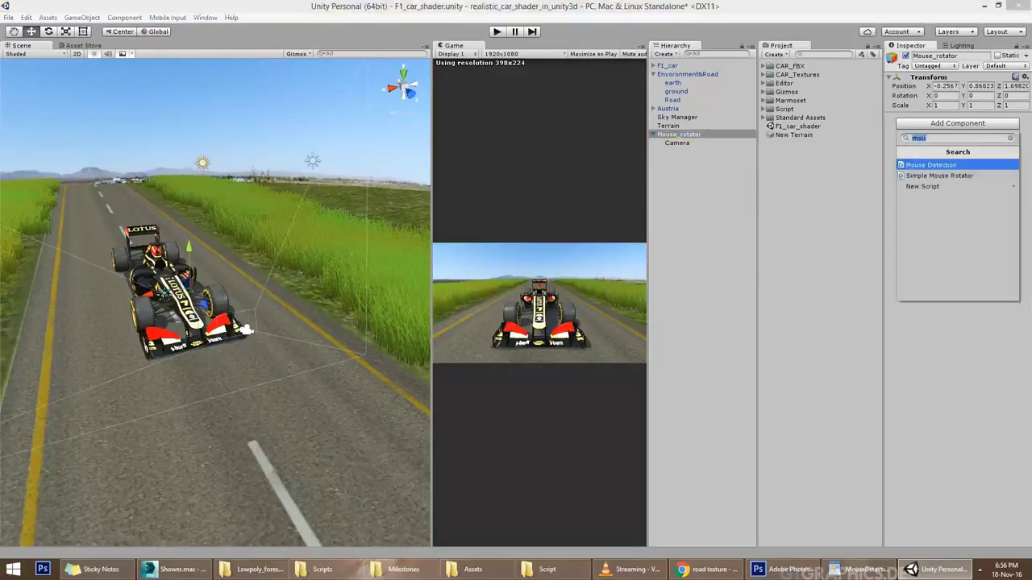
key(Return)
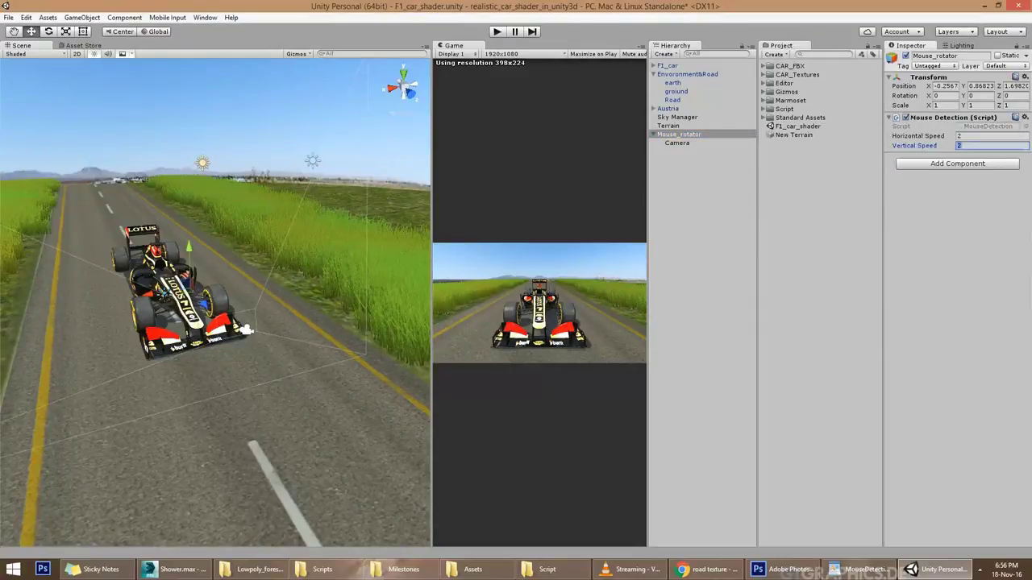
key(ctrl+p)
mouse_move(433, 298)
mouse_down()
mouse_move(55, 298)
mouse_move(523, 298)
mouse_up()
key(ctrl+p)
- Select the Camera, run a quick play test, and focus the Scene view on the camera
double_click(677, 143)
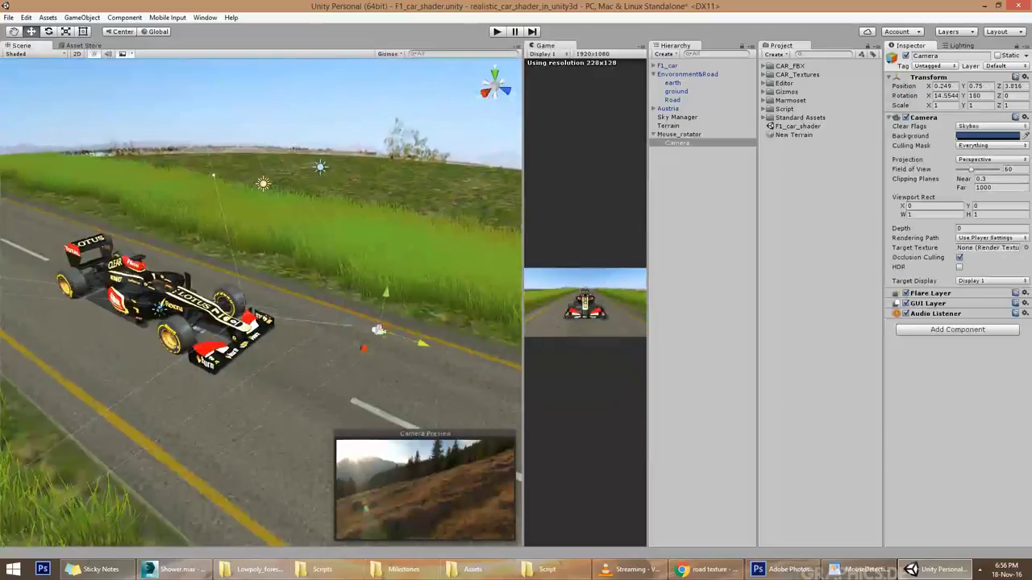
key(ctrl+p)
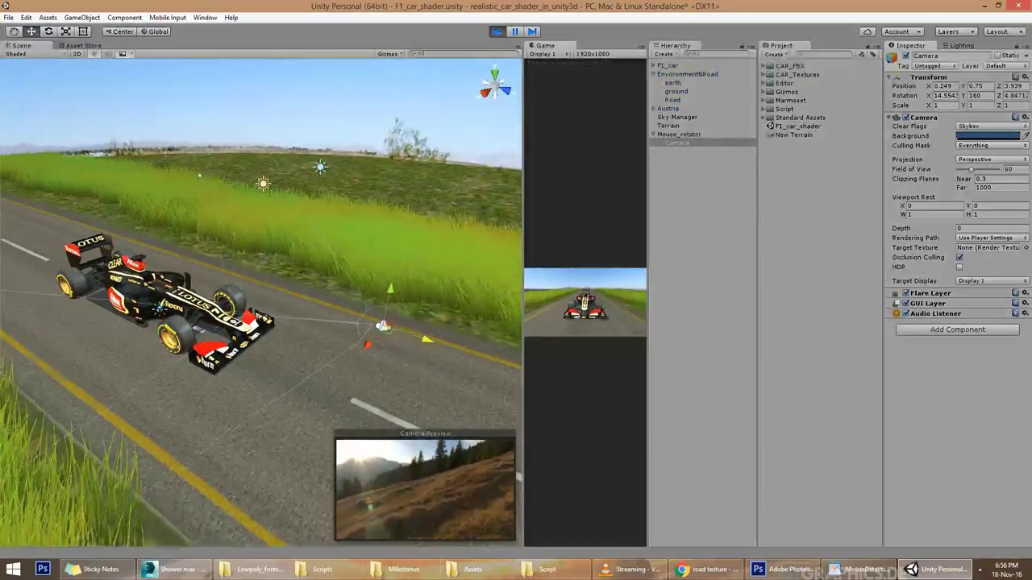
drag(523, 298, 171, 298)
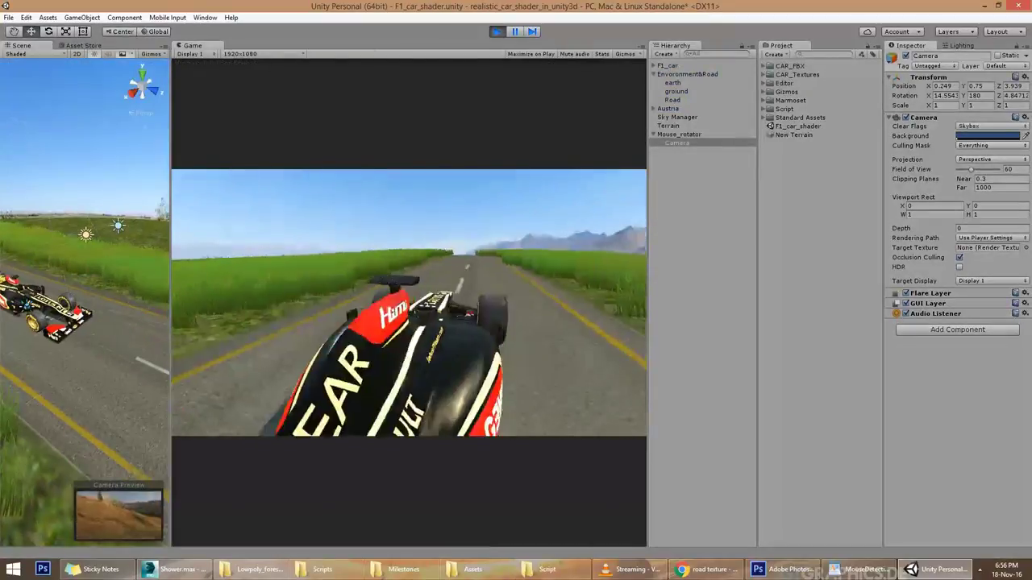
key(ctrl+p)
drag(170, 298, 585, 299)
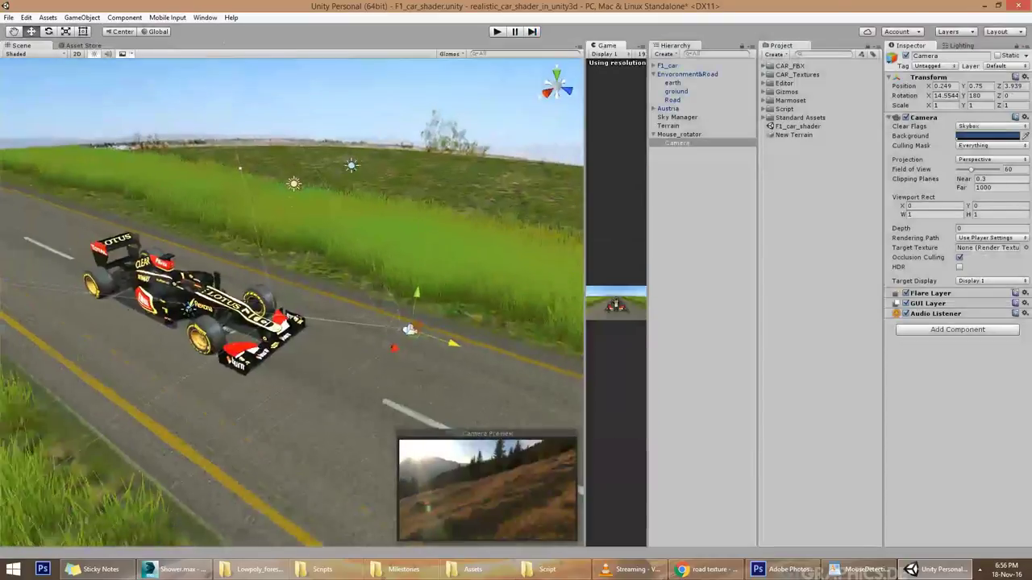
key(f)
- Play-test the scene again with the Game view enlarged to check the camera framing
key(ctrl+p)
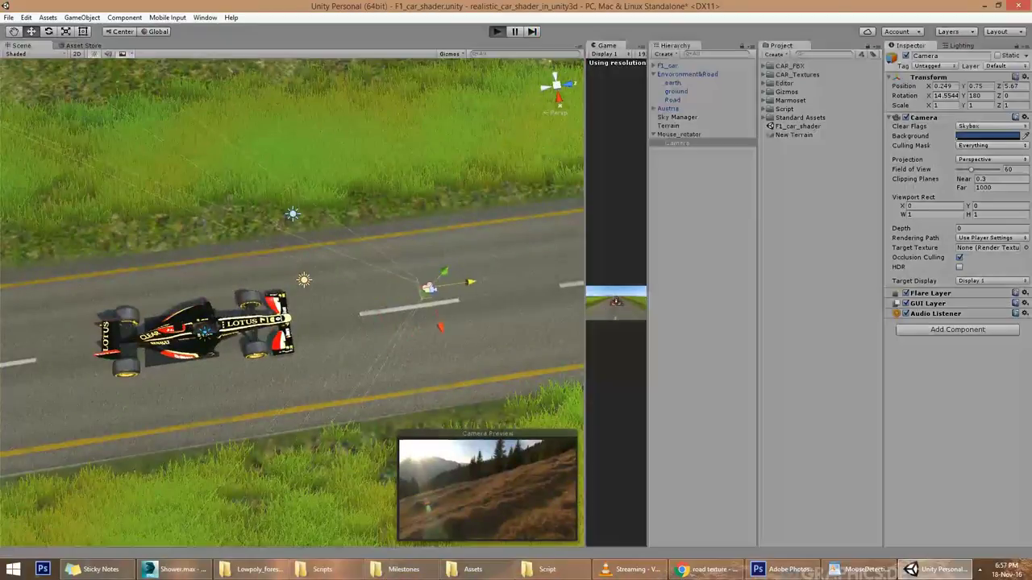
key(ctrl+p)
drag(585, 298, 294, 298)
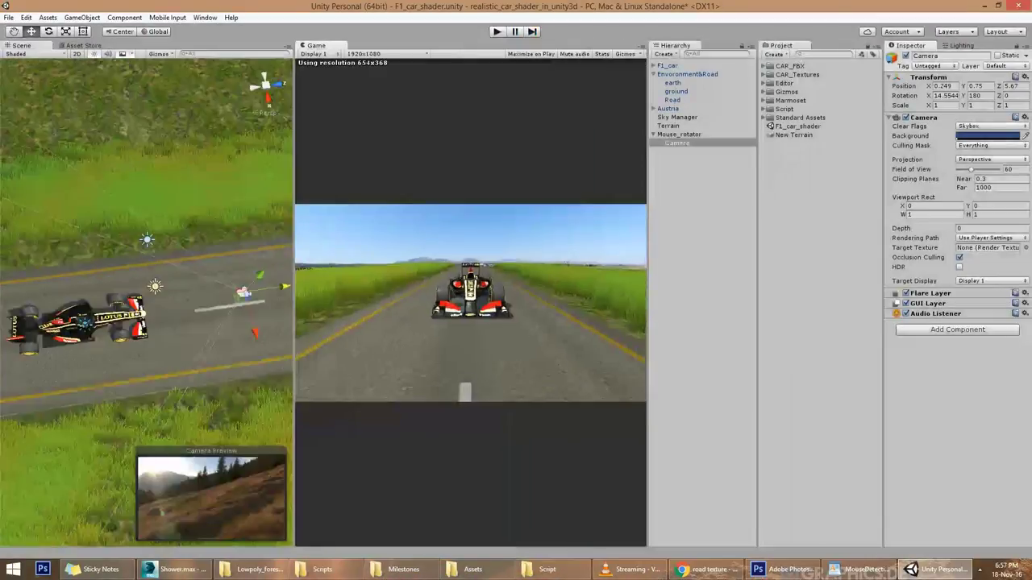
key(ctrl+p)
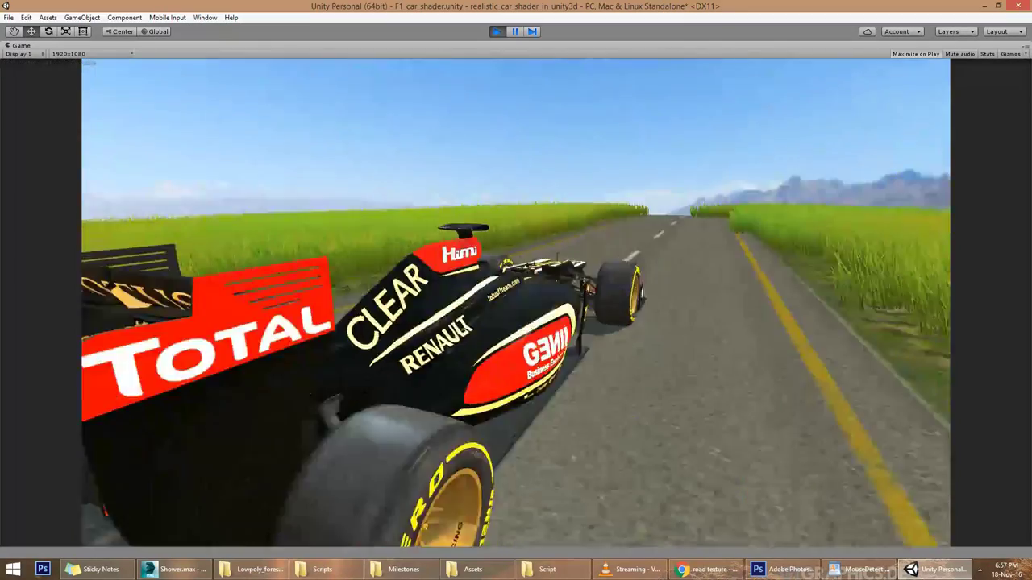
key(ctrl+p)
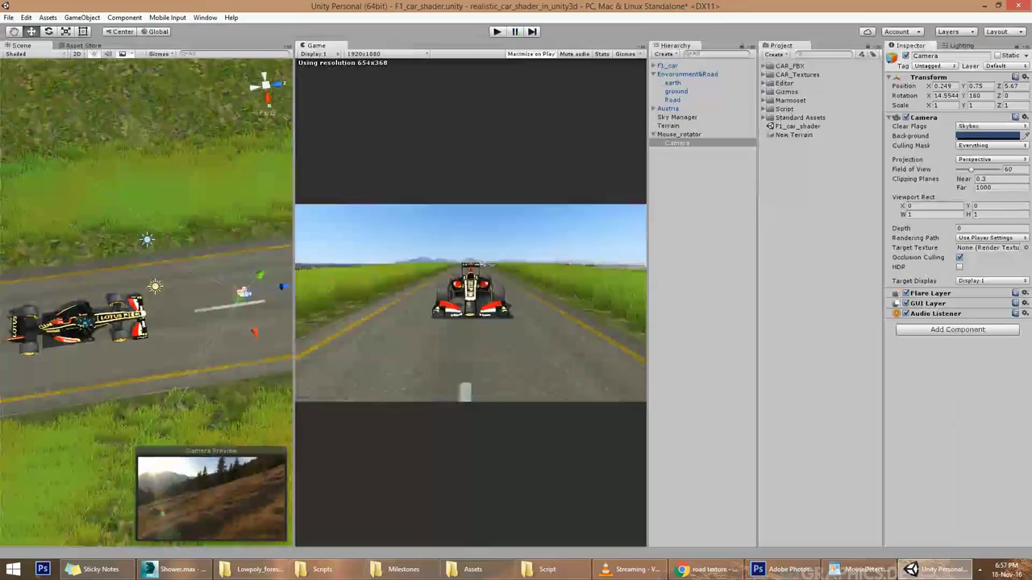
- Move the camera back and lower (Y 0.55, Z 5.56) and play the scene orbiting the car
mouse_move(145, 299)
right_down()
mouse_move(145, 217)
mouse_move(146, 283)
right_up()
click(677, 143)
click(679, 134)
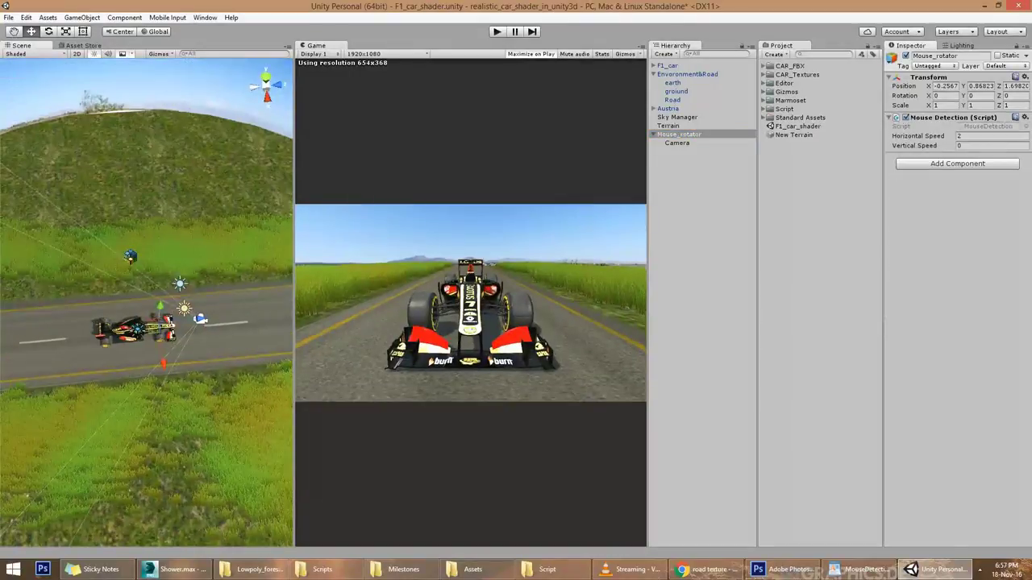
click(677, 143)
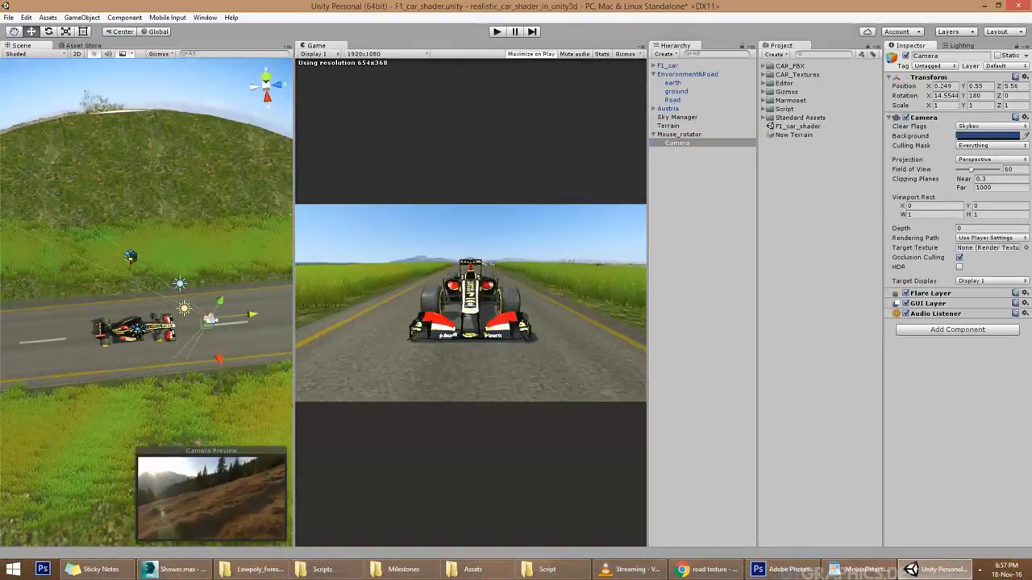
key(ctrl+p)
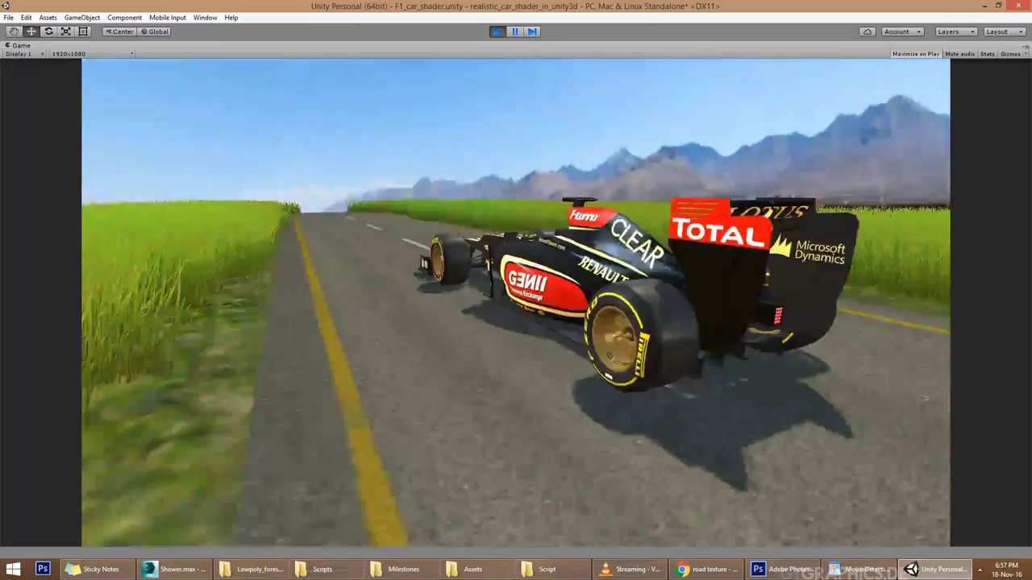